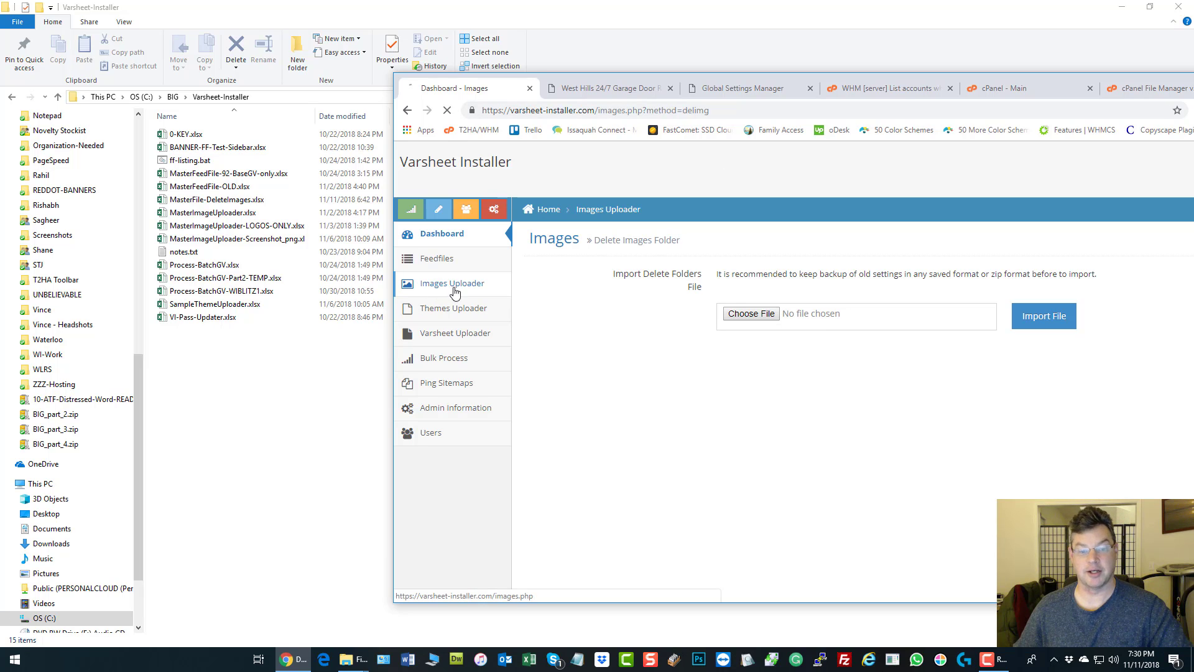
# - Open the image import form in the Images Uploader section
pyautogui.click(448, 287)
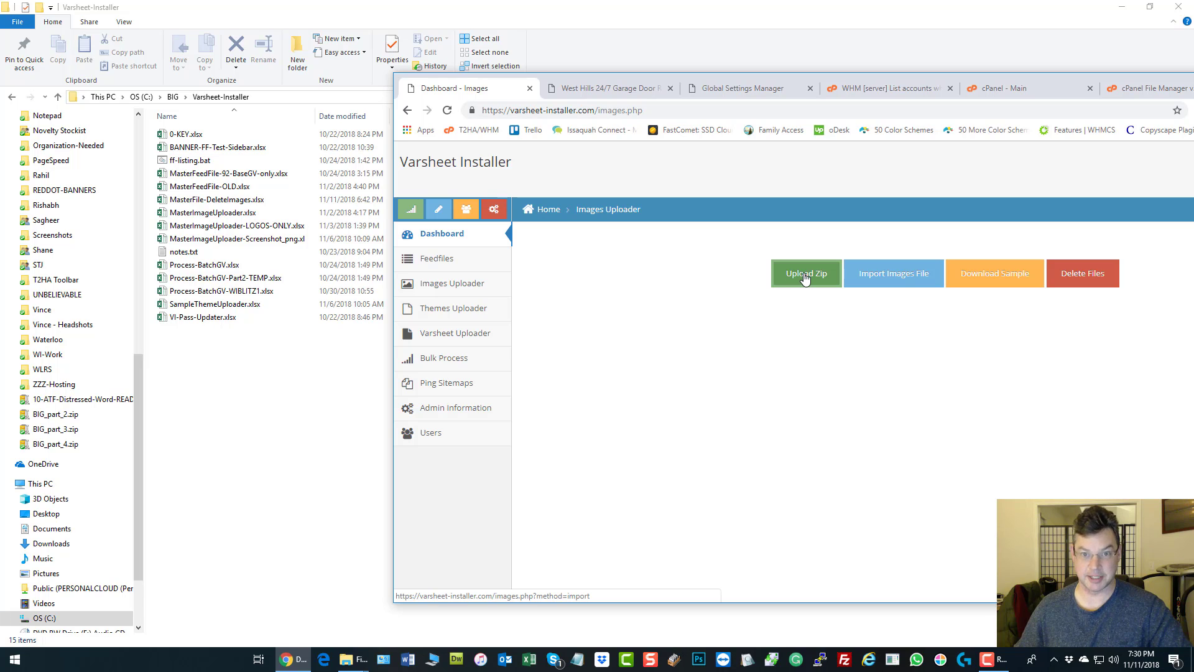
pyautogui.click(894, 278)
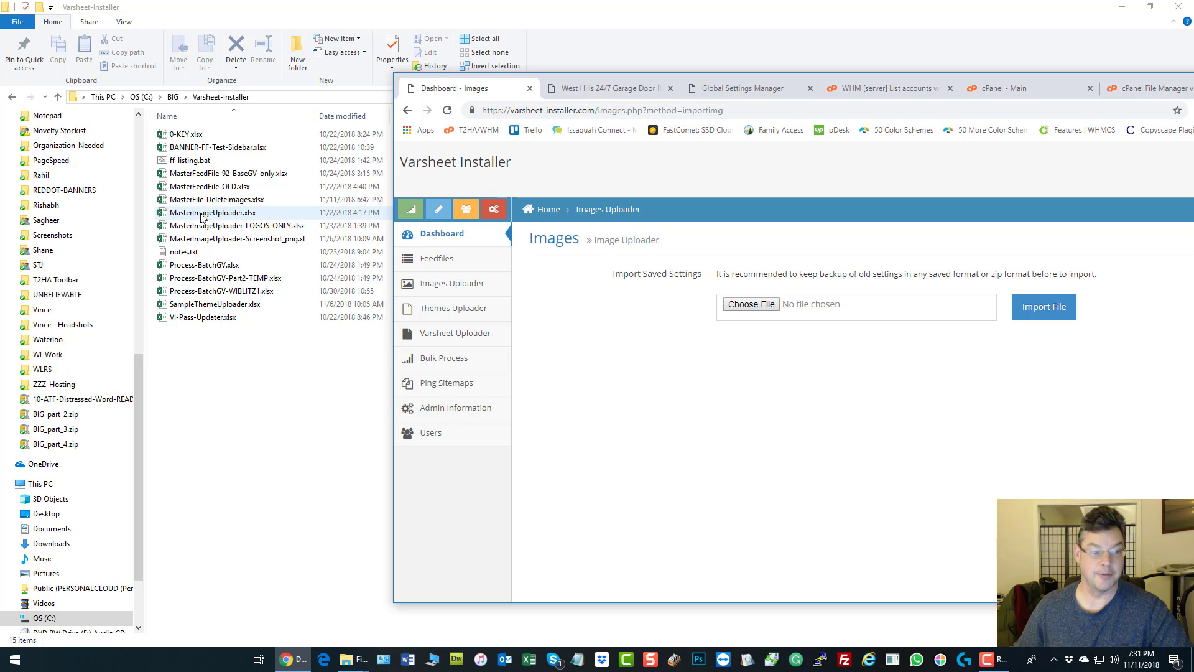
# - Open MasterImageUploader.xlsx from the Varsheet-Installer folder and review its Root Domain, Destination Path and Source Path columns down to the last row
pyautogui.moveTo(201, 214)
pyautogui.mouseDown()
pyautogui.moveTo(248, 216)
pyautogui.moveTo(216, 215)
pyautogui.mouseUp()
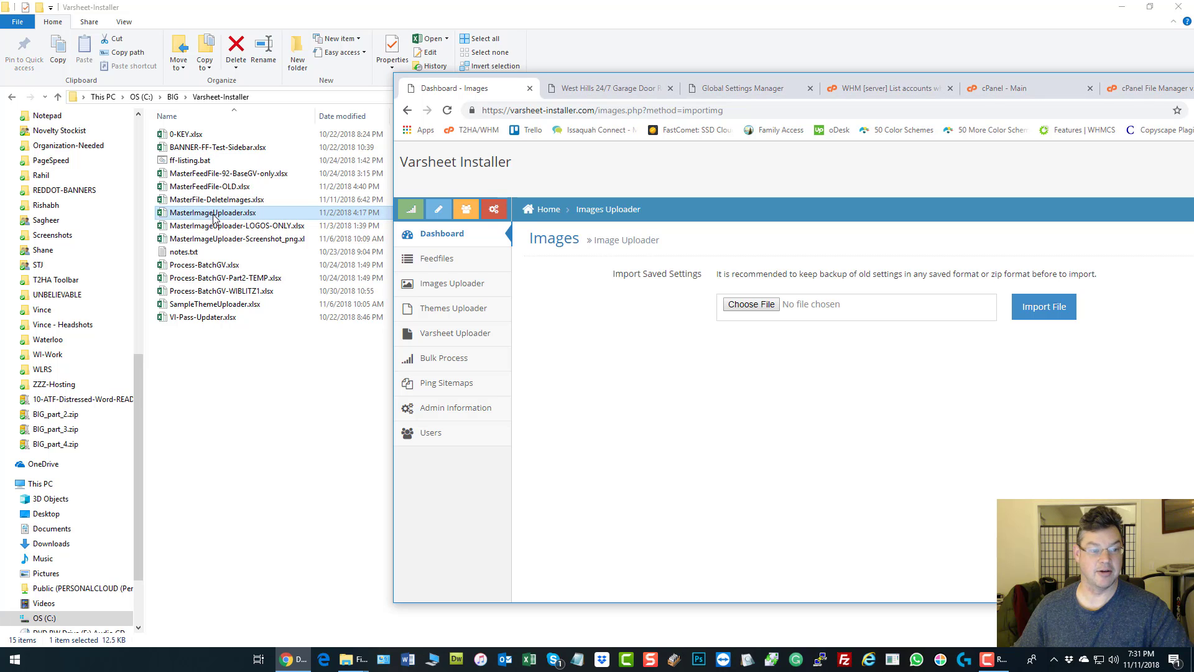
pyautogui.doubleClick(219, 216)
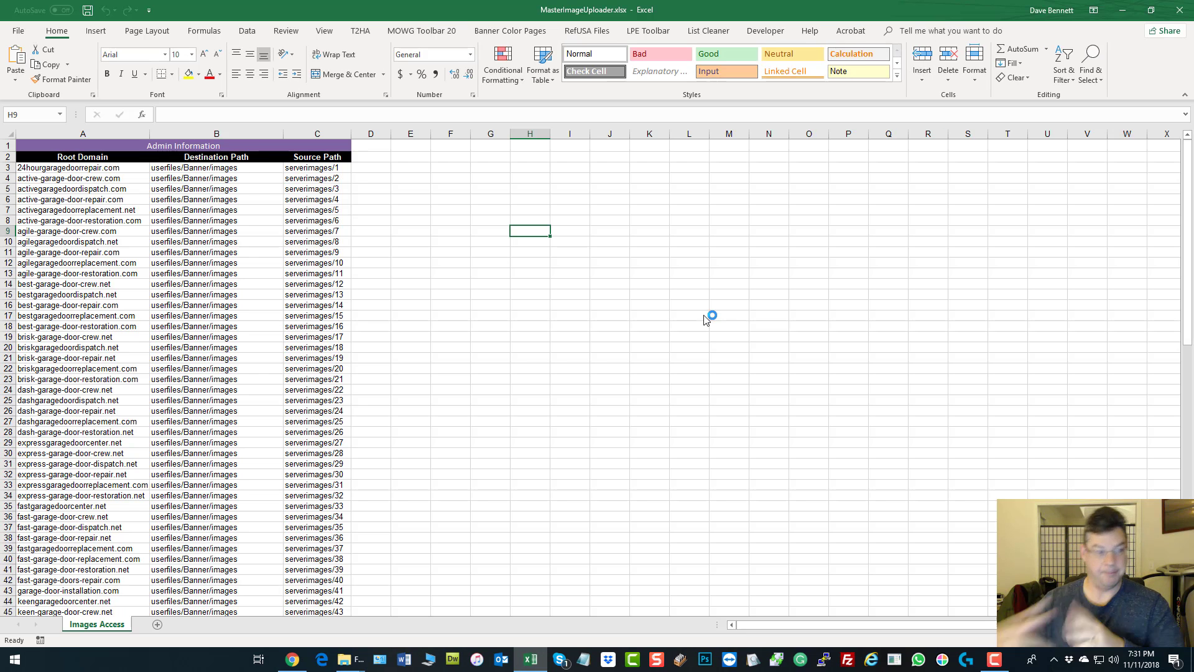
pyautogui.click(83, 133)
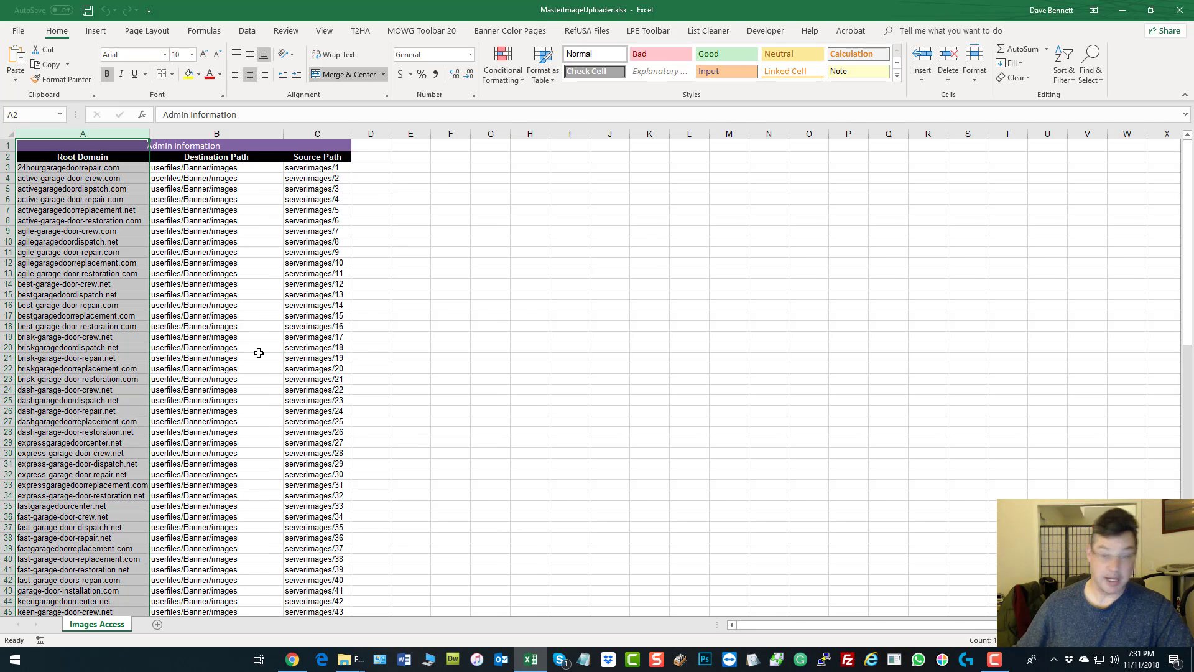
pyautogui.click(211, 133)
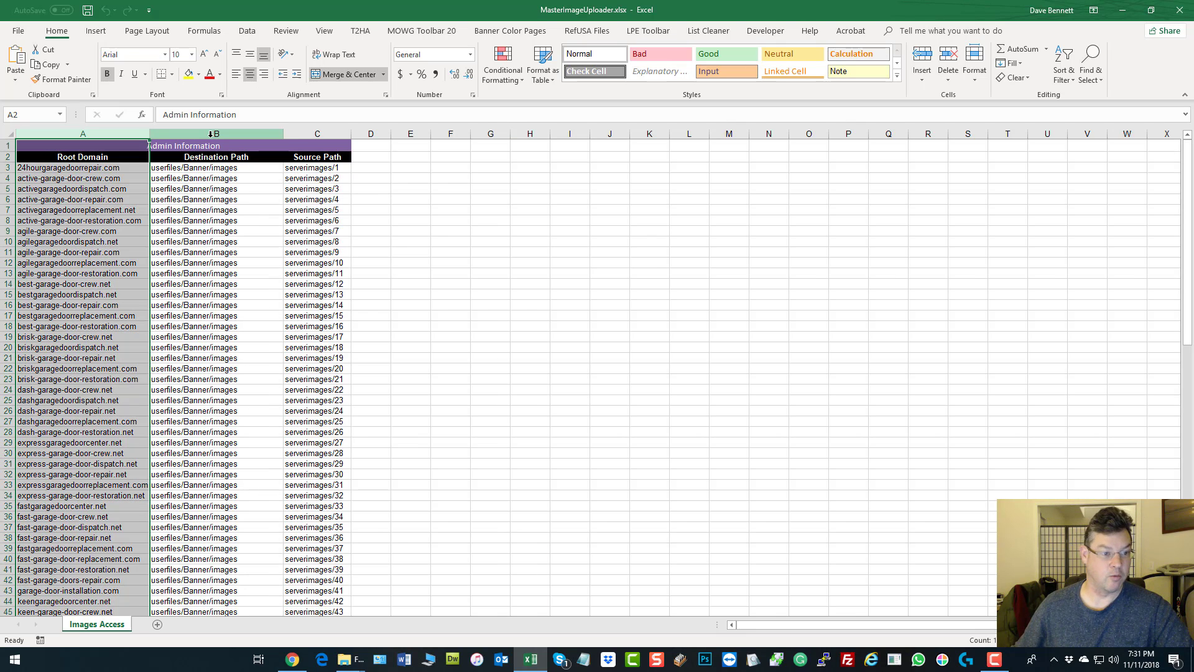
pyautogui.click(322, 134)
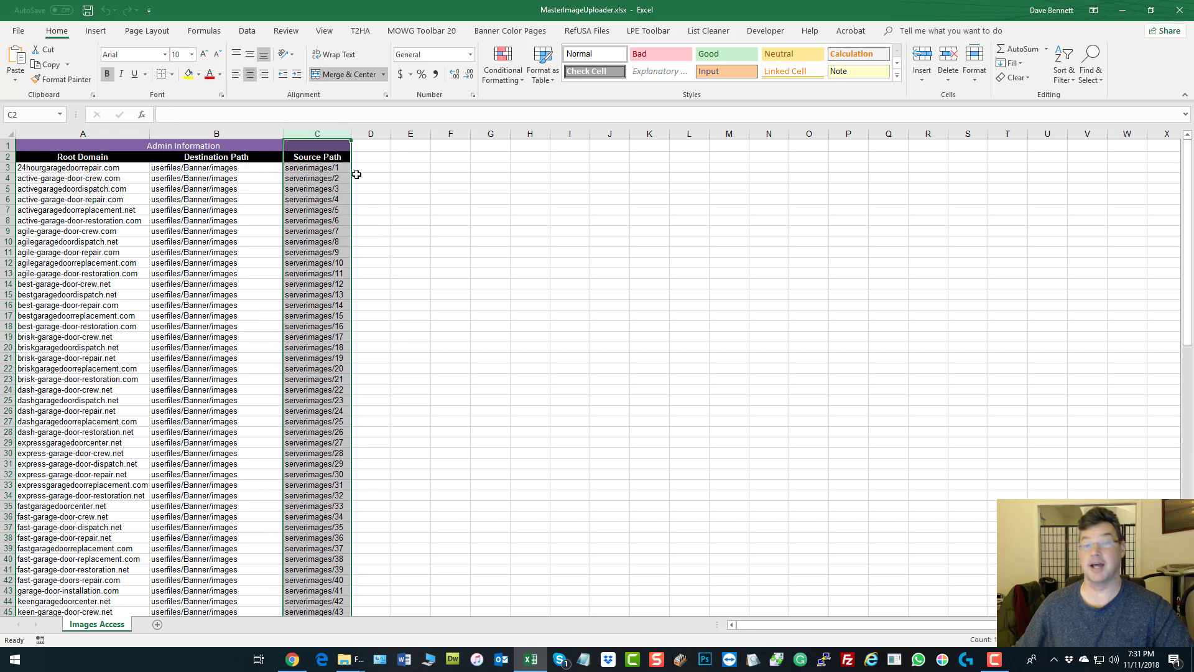
pyautogui.scroll(-20, 389, 242)
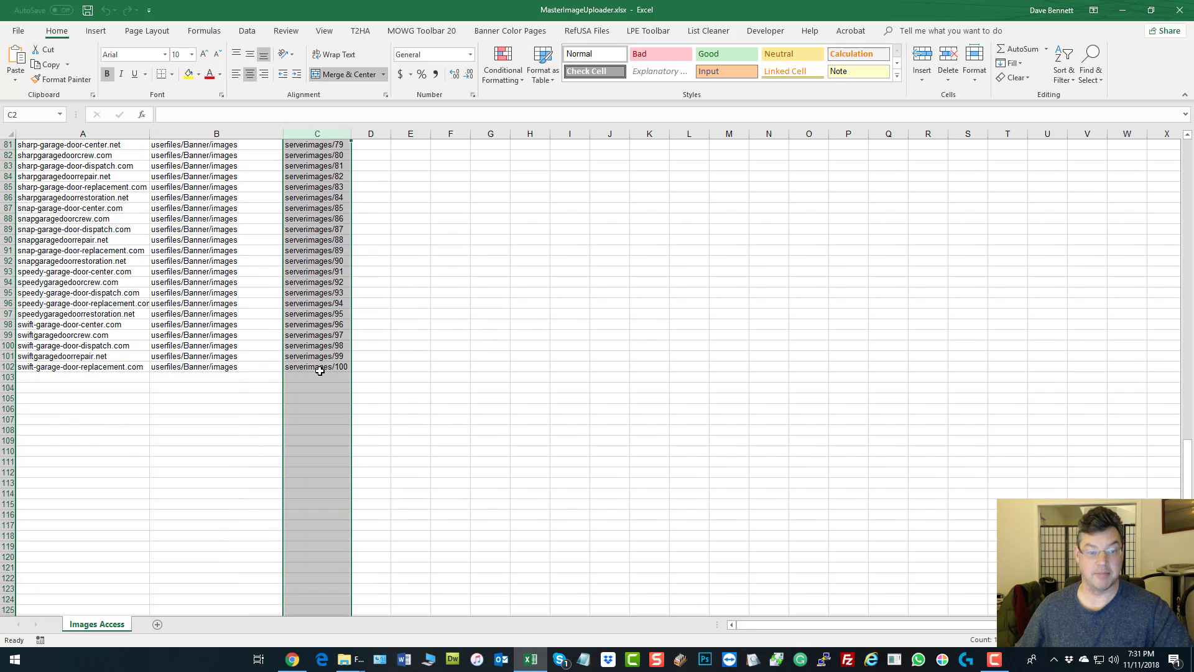
pyautogui.scroll(20, 320, 370)
pyautogui.click(454, 252)
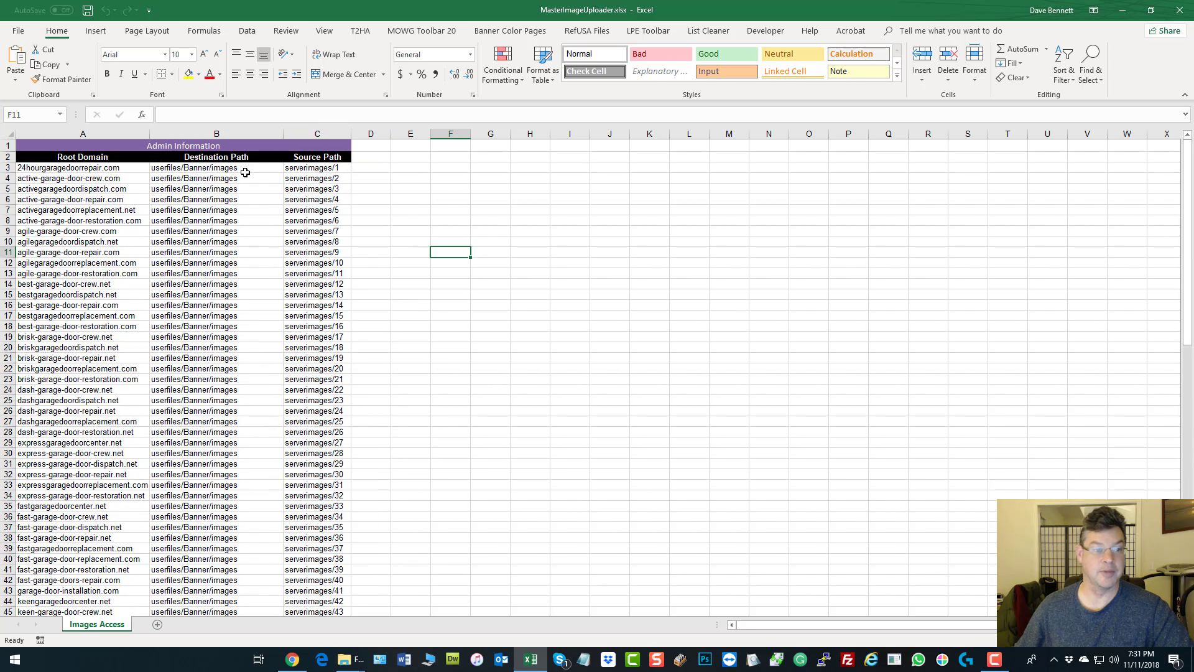
# - Examine how the first rows pair each root domain with its destination path and numbered serverimages source folder
pyautogui.click(314, 167)
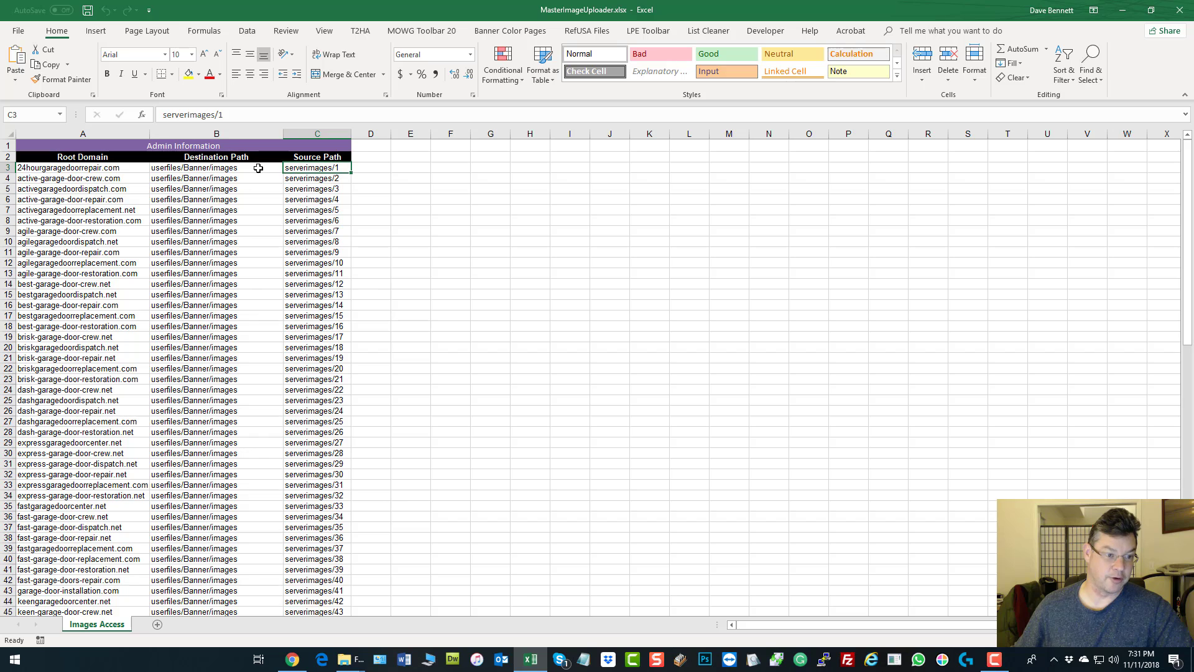
pyautogui.click(228, 166)
pyautogui.click(90, 169)
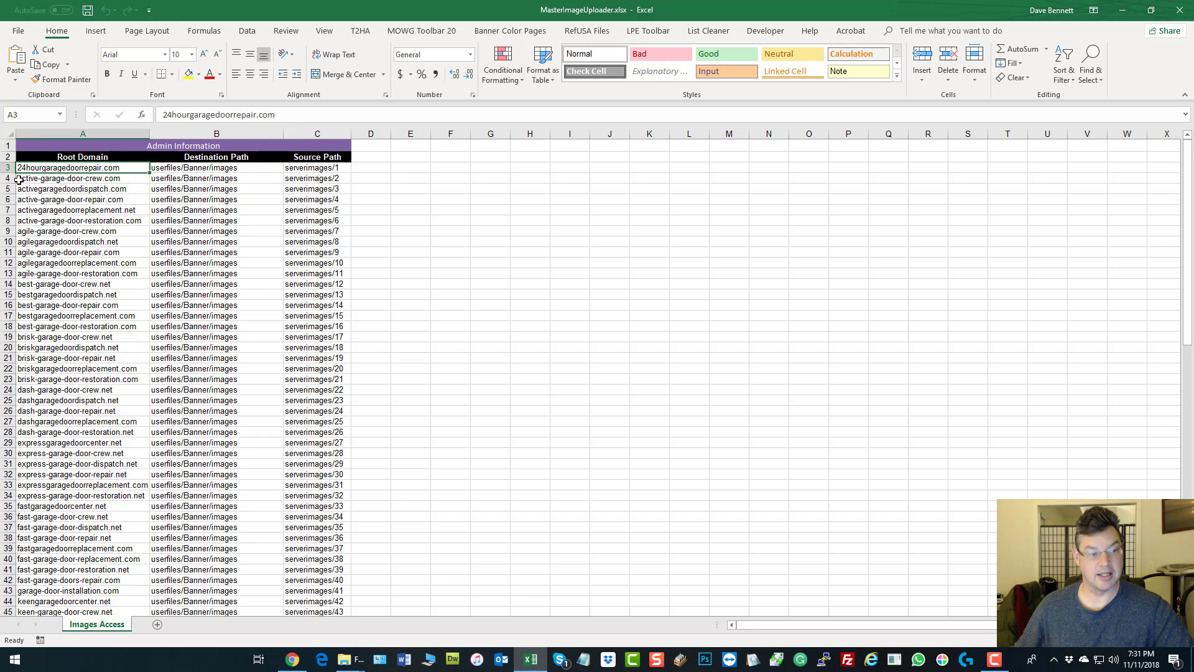
pyautogui.click(161, 168)
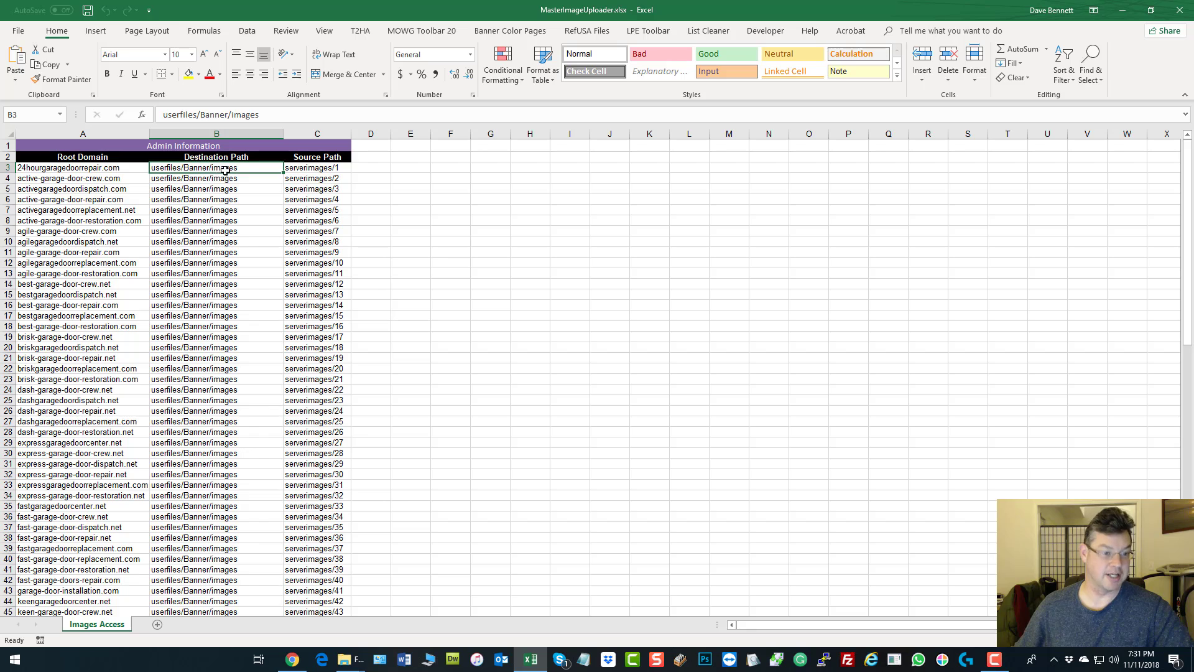
pyautogui.click(310, 169)
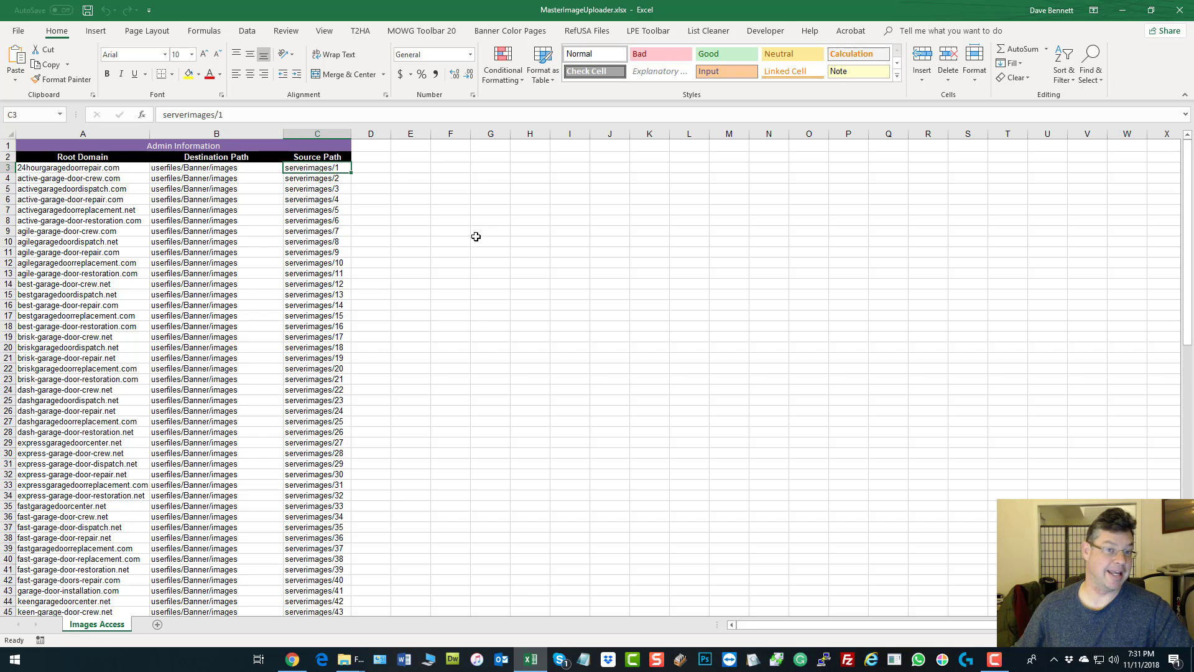
pyautogui.click(96, 188)
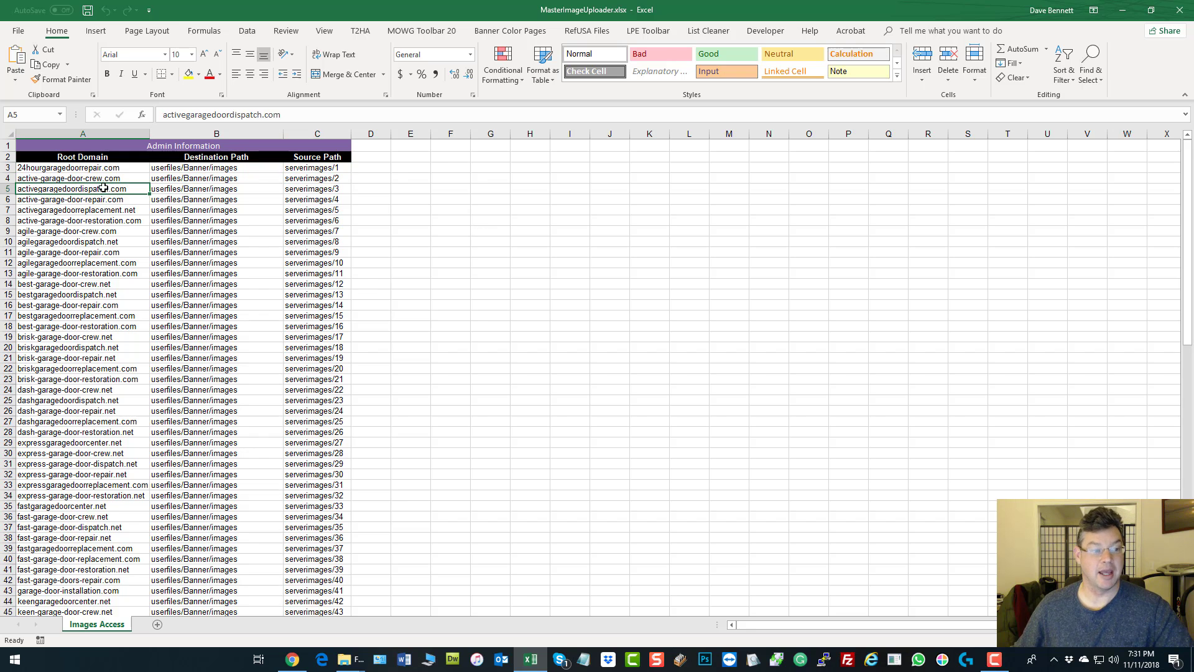
pyautogui.click(314, 188)
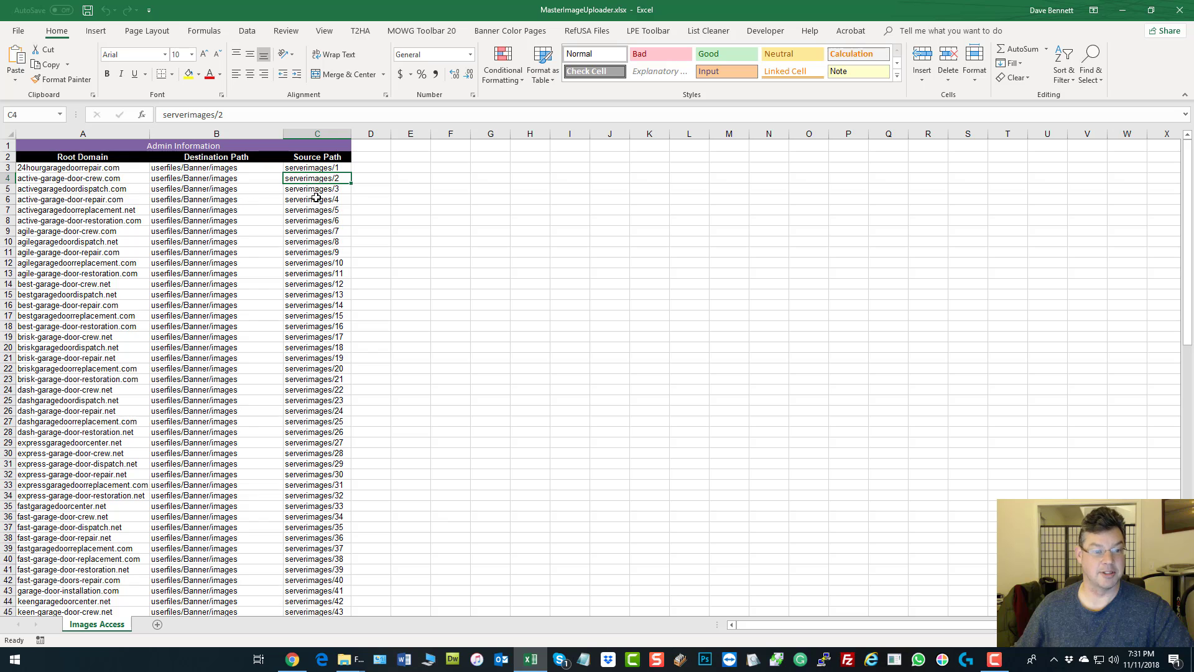
pyautogui.click(484, 200)
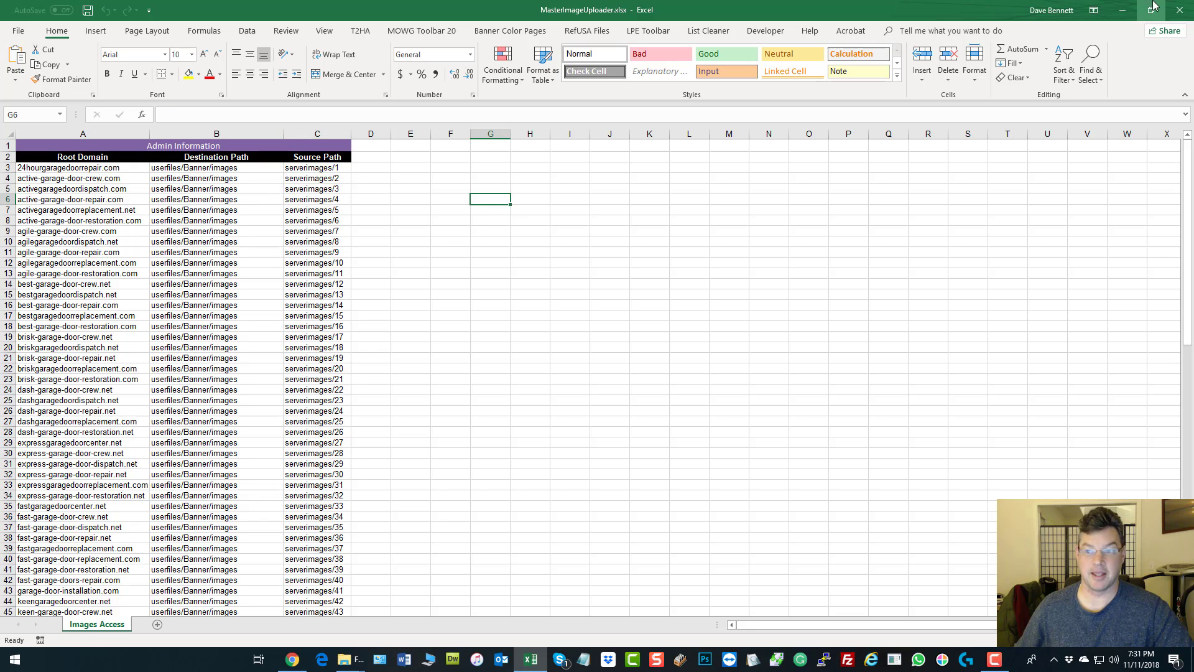
# - Check the Destination Path entries and the remaining domain rows, and close the workbook
pyautogui.moveTo(219, 168); pyautogui.dragTo(219, 400)
pyautogui.click(624, 255)
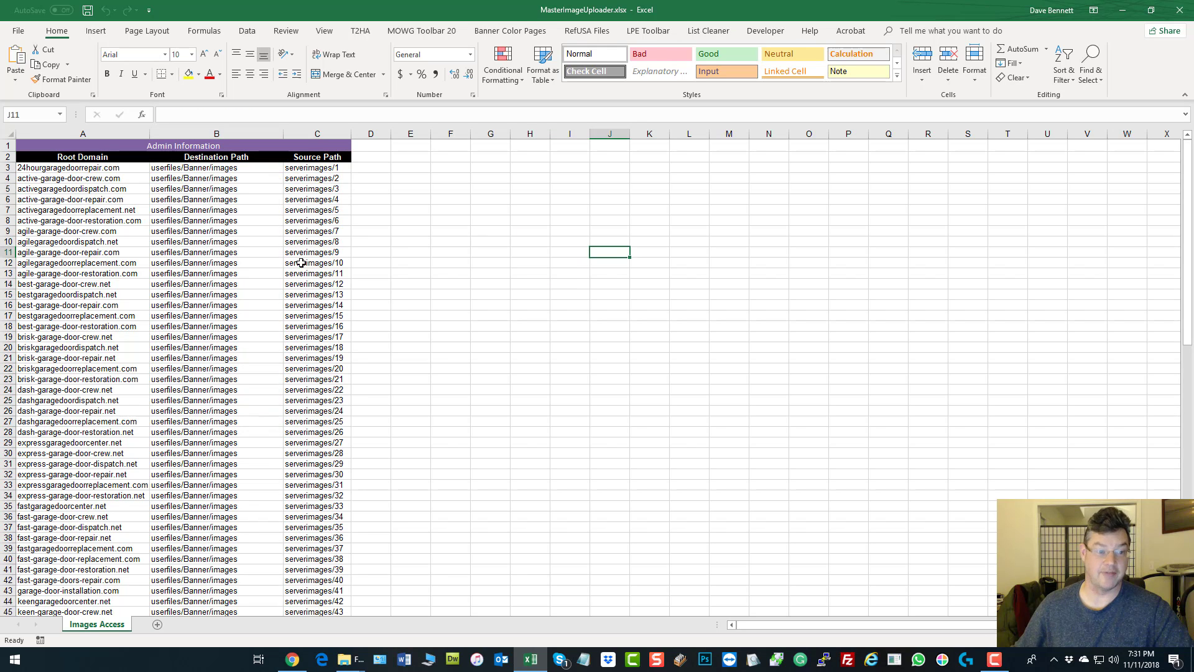
pyautogui.scroll(-12, 671, 286)
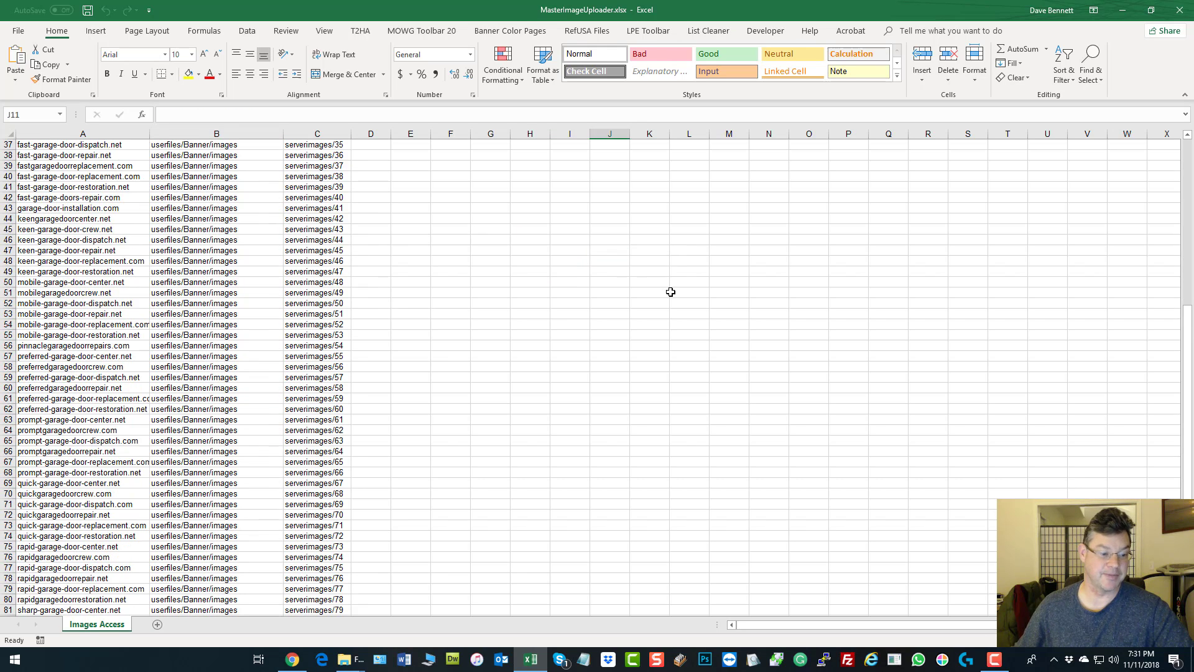
pyautogui.scroll(12, 670, 292)
pyautogui.click(1181, 11)
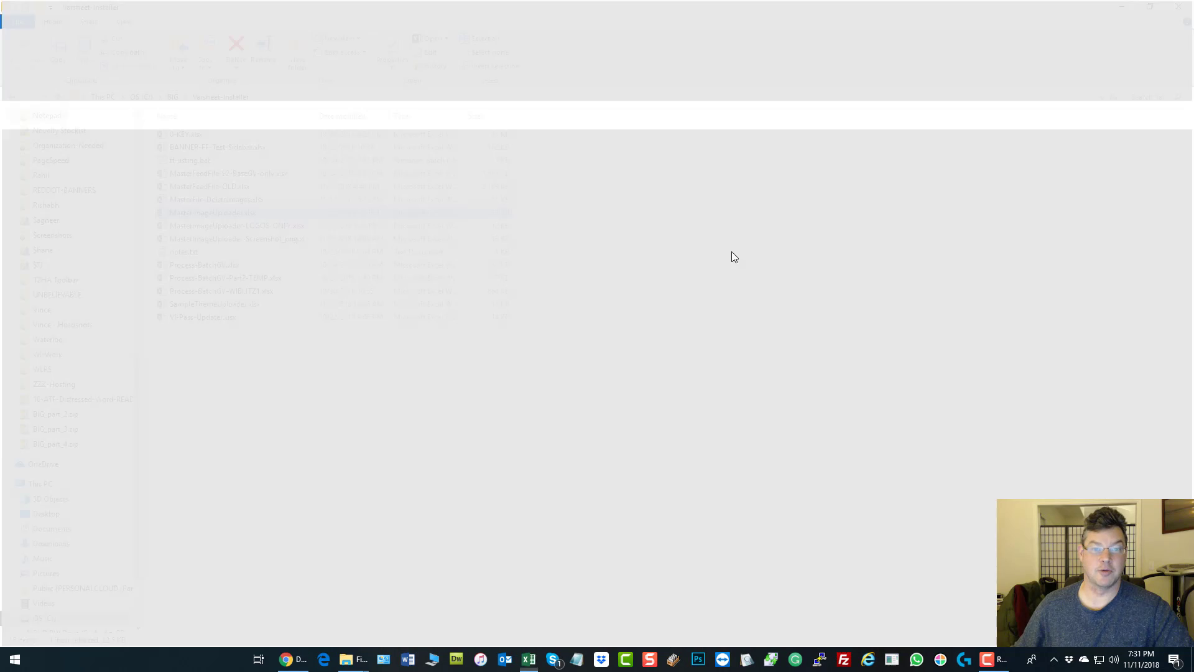
# - Import MasterImageUploader.xlsx through the image uploader's Import Saved Settings form
pyautogui.click(703, 211)
pyautogui.click(1192, 396)
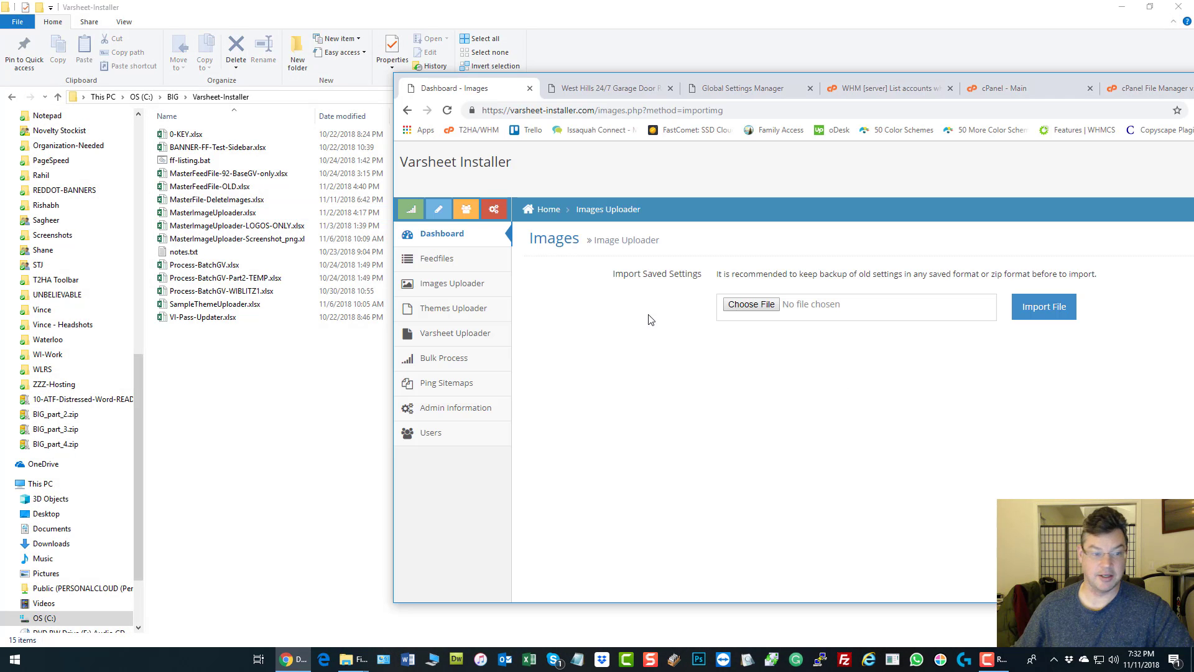
pyautogui.moveTo(220, 212); pyautogui.dragTo(764, 309)
pyautogui.click(1045, 307)
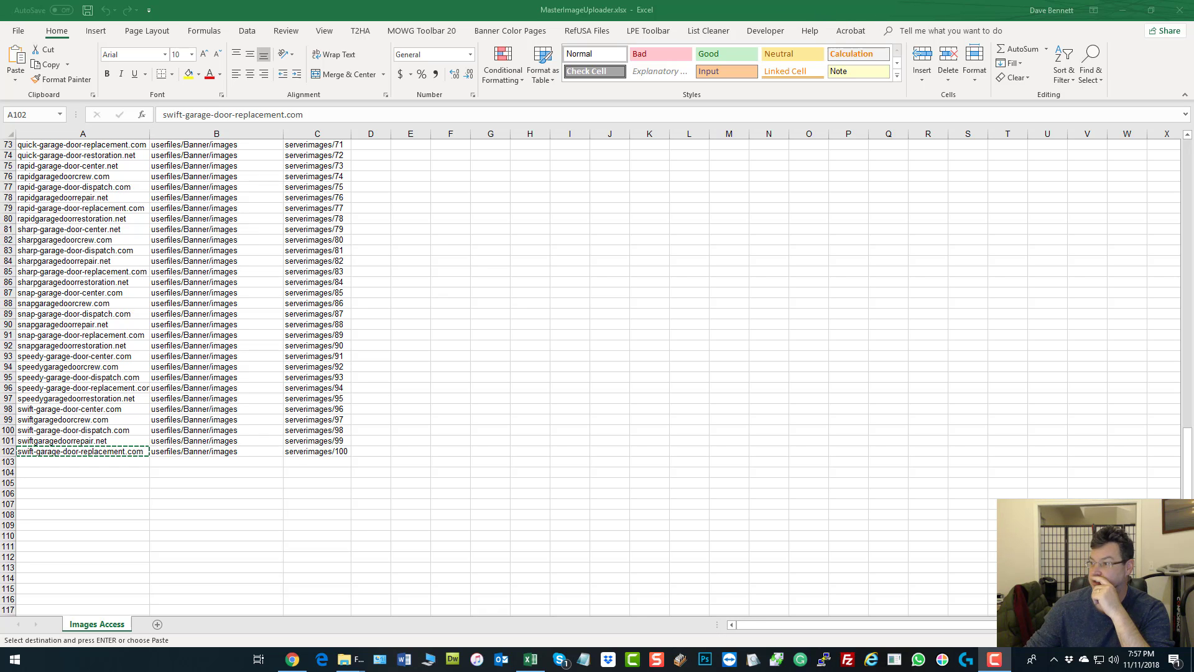
# - Maximize the browser window, reload the promptgaragedoorcrew.com home page and inspect its banner, logo and service images
pyautogui.moveTo(1193, 69); pyautogui.dragTo(796, 50)
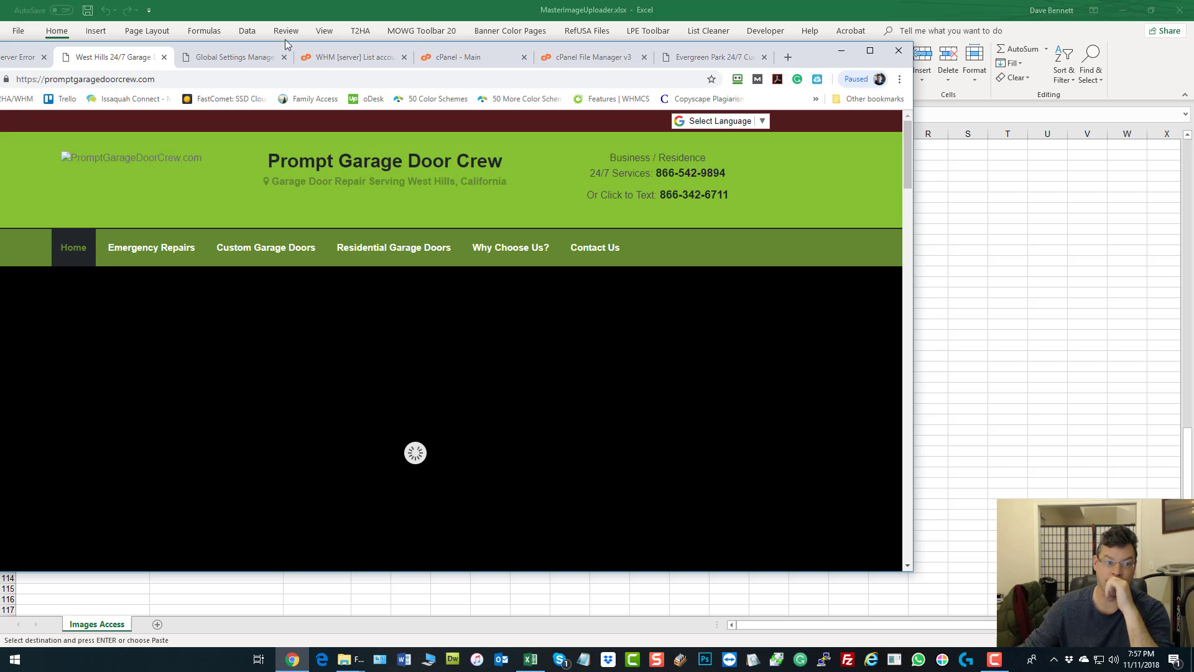
pyautogui.click(870, 50)
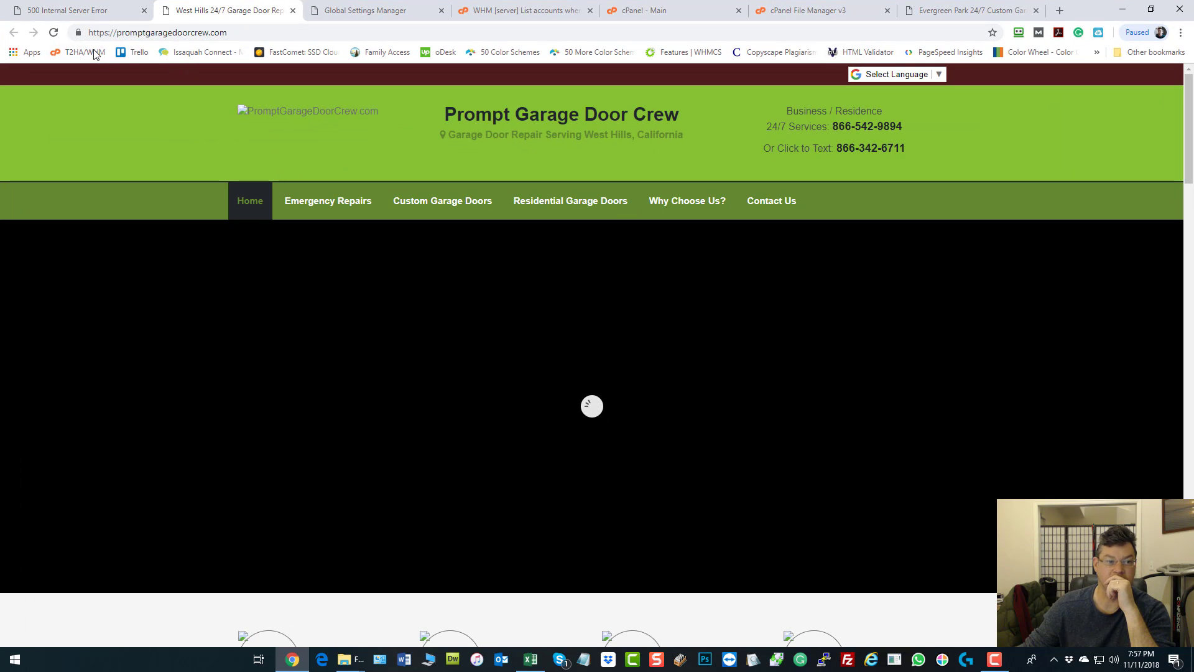
pyautogui.click(53, 32)
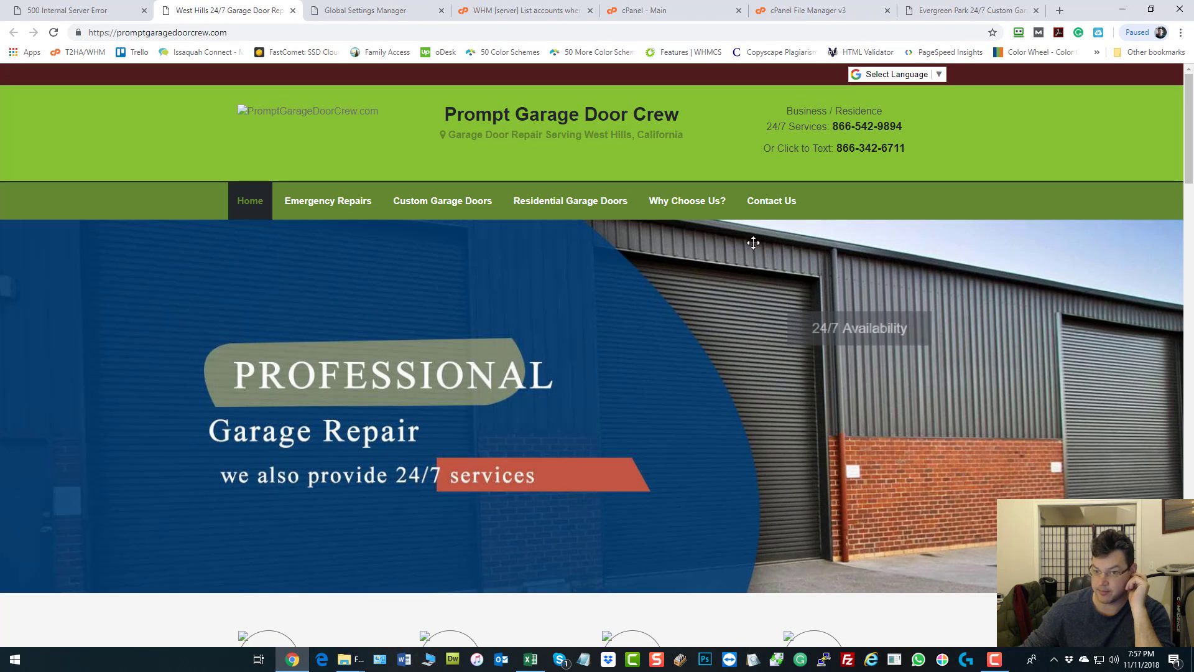
pyautogui.scroll(-4, 622, 373)
pyautogui.scroll(3, 523, 404)
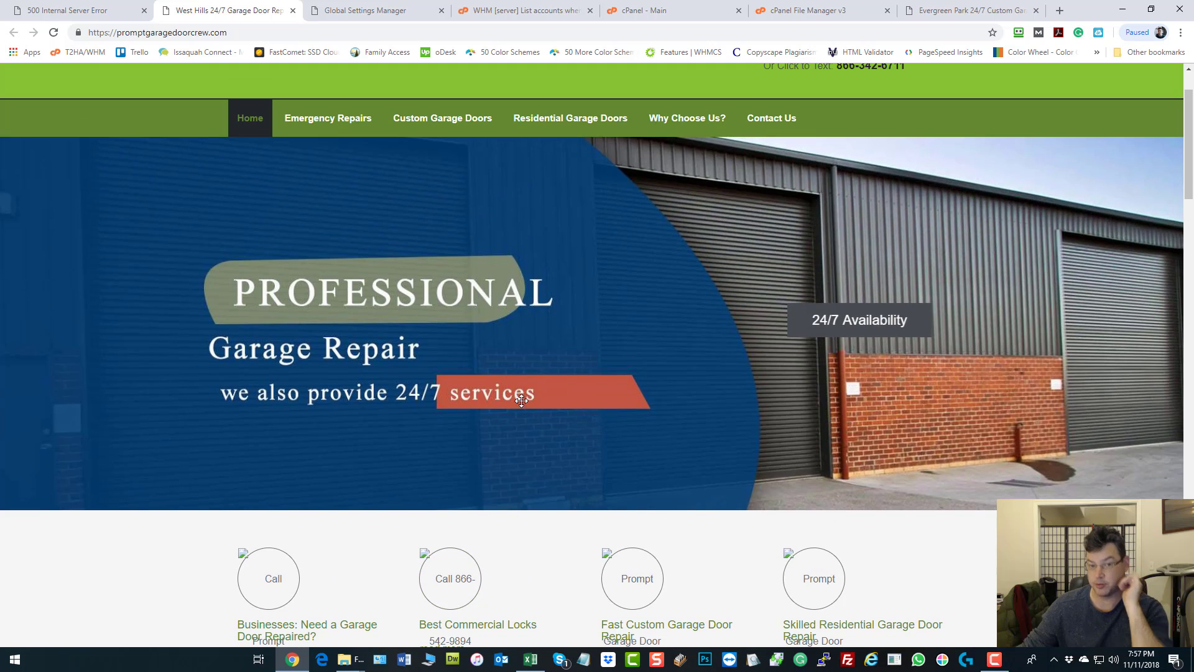
# - Inspect the banner, logo and service images on the swift-garage-door-replacement.com home page
pyautogui.click(970, 10)
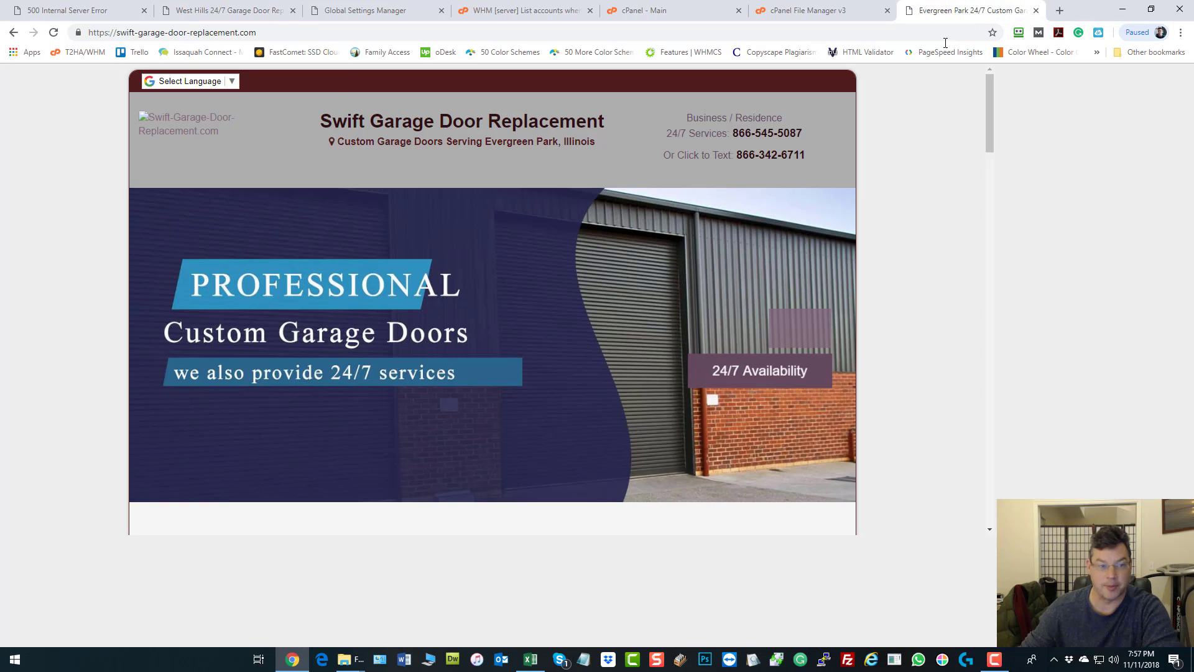
pyautogui.scroll(-1, 407, 258)
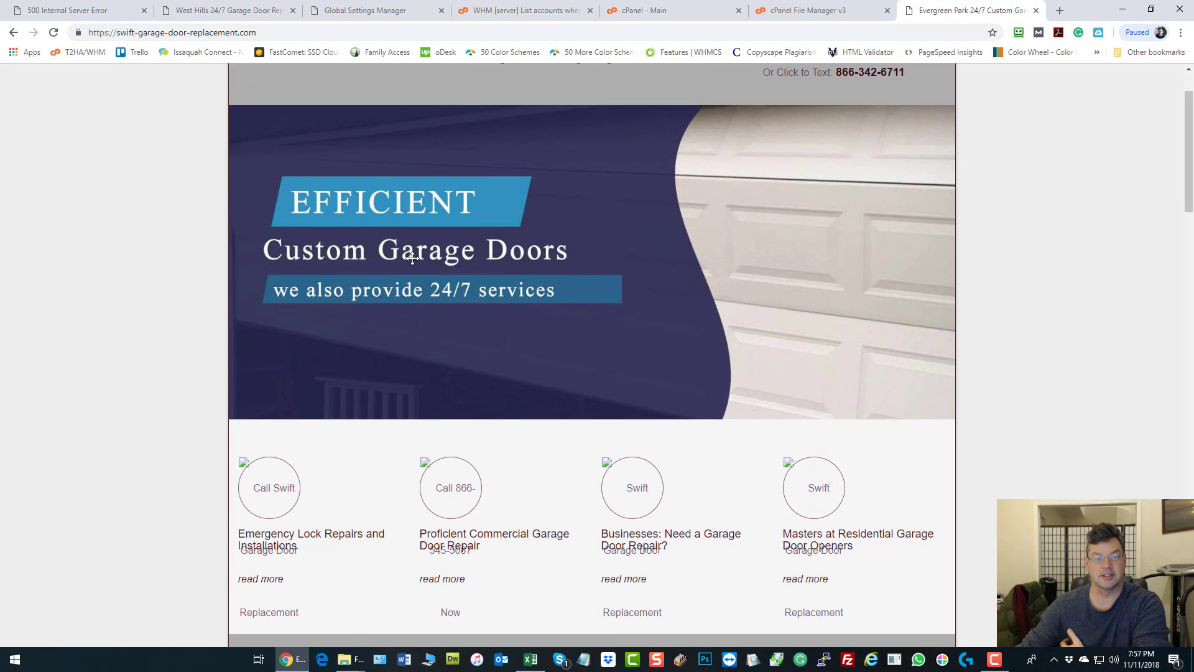
pyautogui.scroll(1, 435, 260)
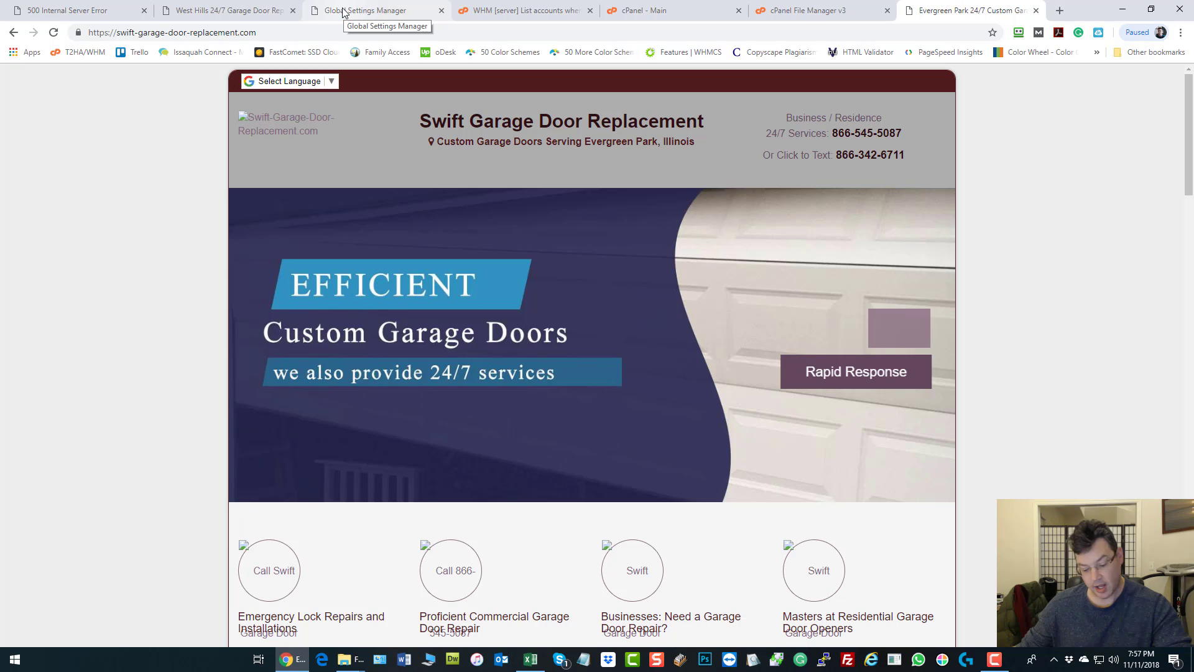
# - Minimize the browser and close the MasterImageUploader.xlsx workbook
pyautogui.click(1122, 10)
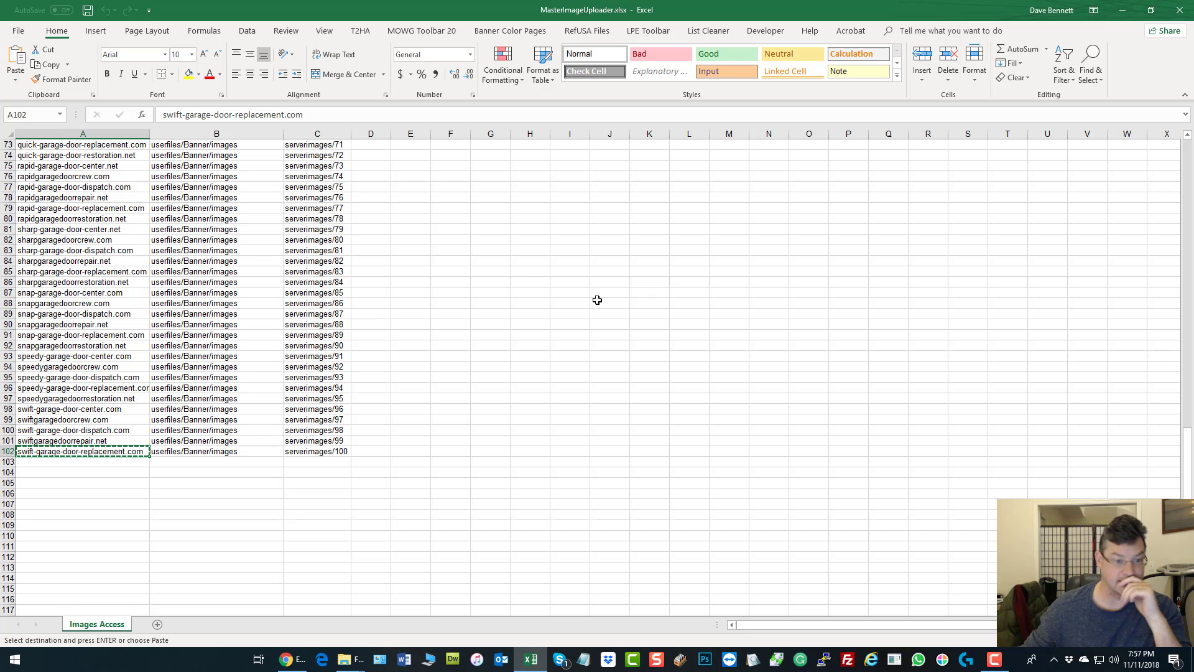
pyautogui.click(1182, 9)
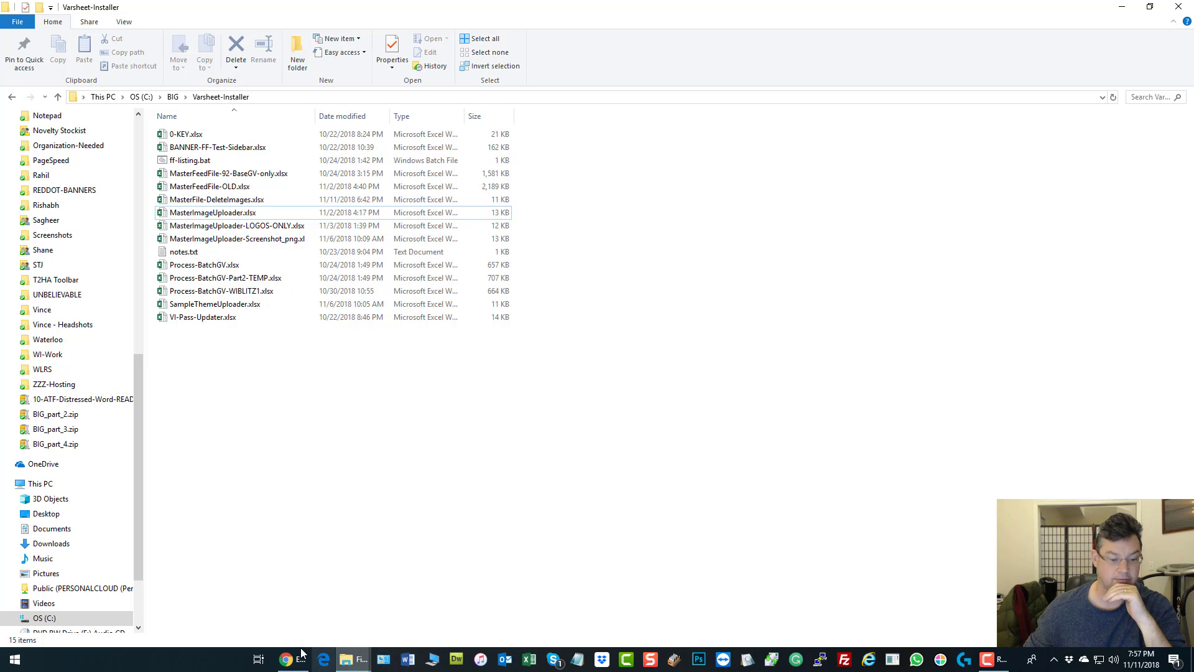
# - Browse up to the BIG folder and reopen its Varsheet-Installer subfolder
pyautogui.moveTo(291, 667)
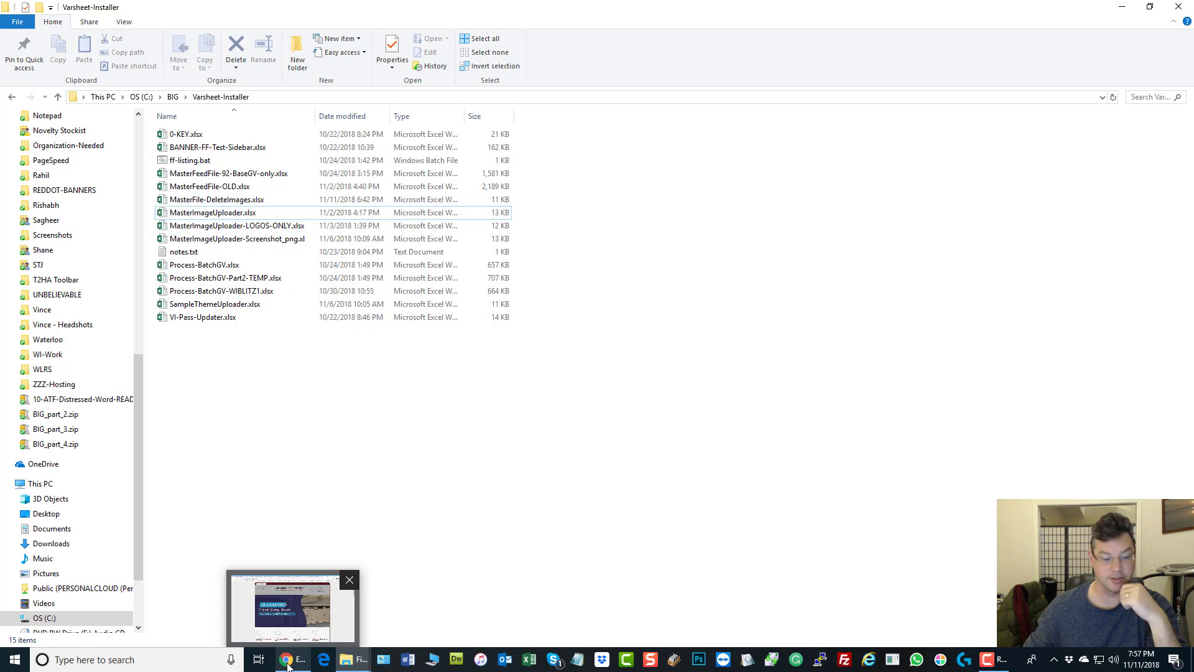
pyautogui.click(356, 663)
pyautogui.click(307, 592)
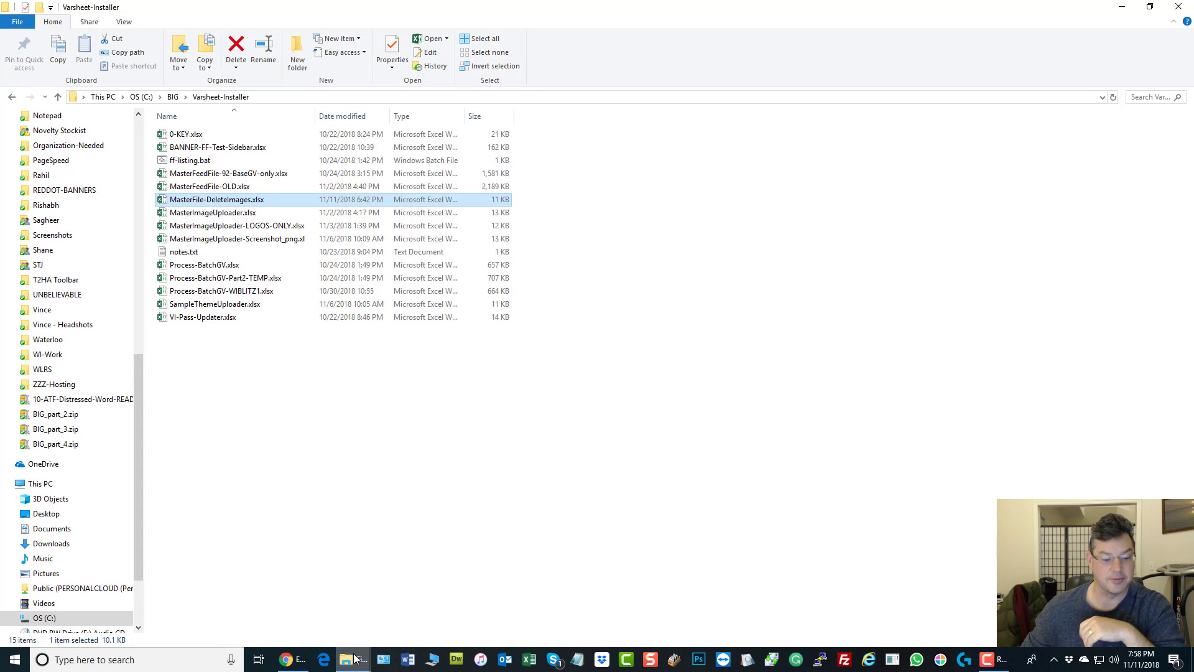
pyautogui.click(584, 243)
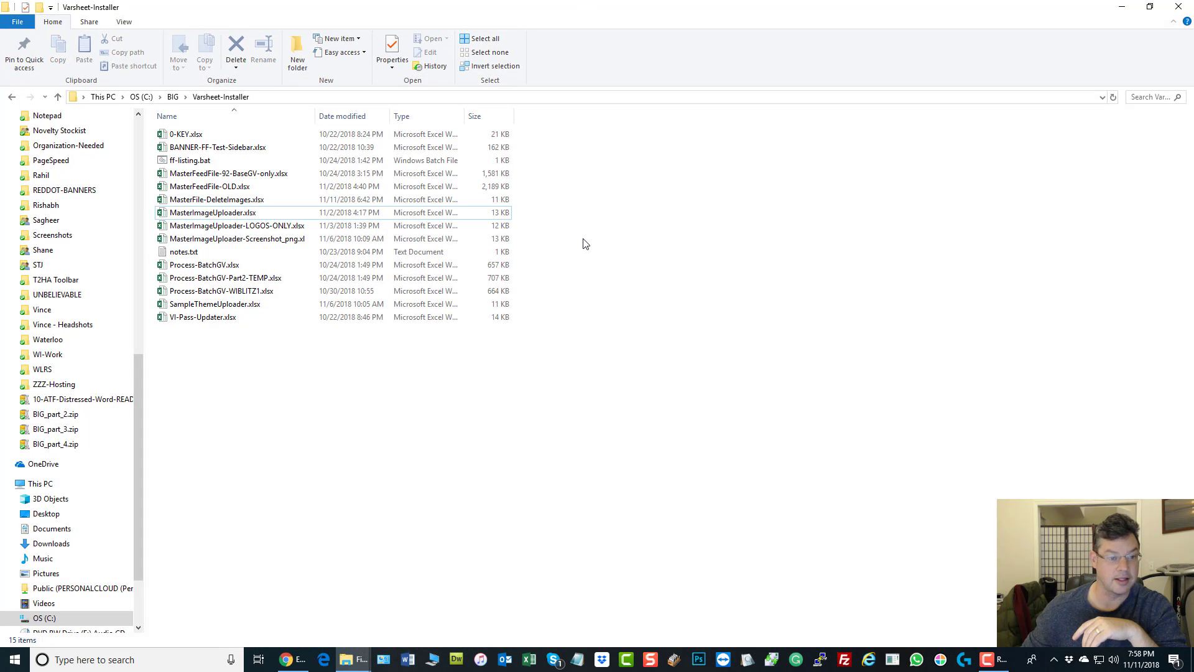
pyautogui.click(173, 97)
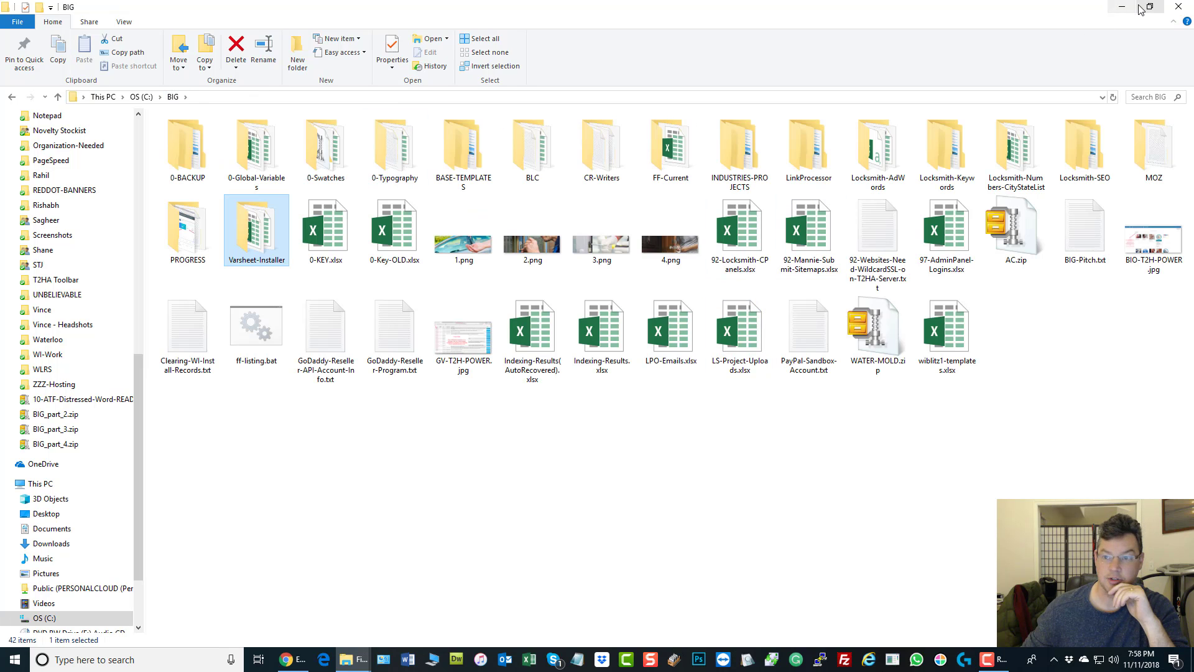
pyautogui.press('Return')
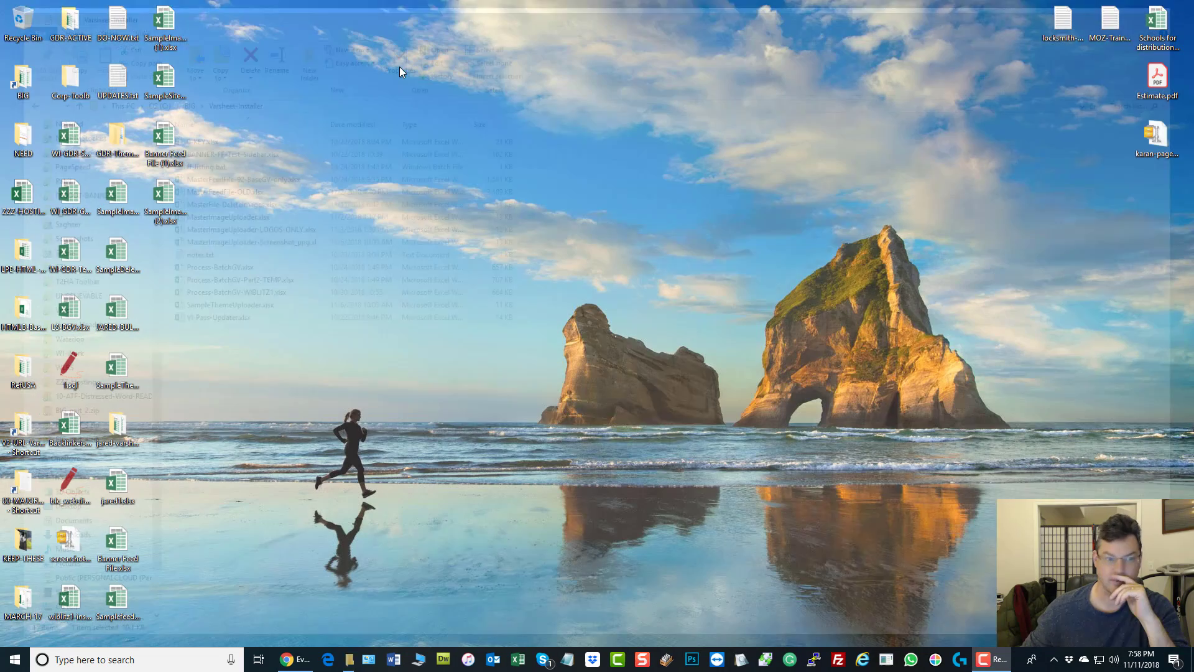
# - Open the inner-images folder inside the desktop's GDR-ACTIVE folder and delete the old inner-images.zip archive
pyautogui.click(1178, 7)
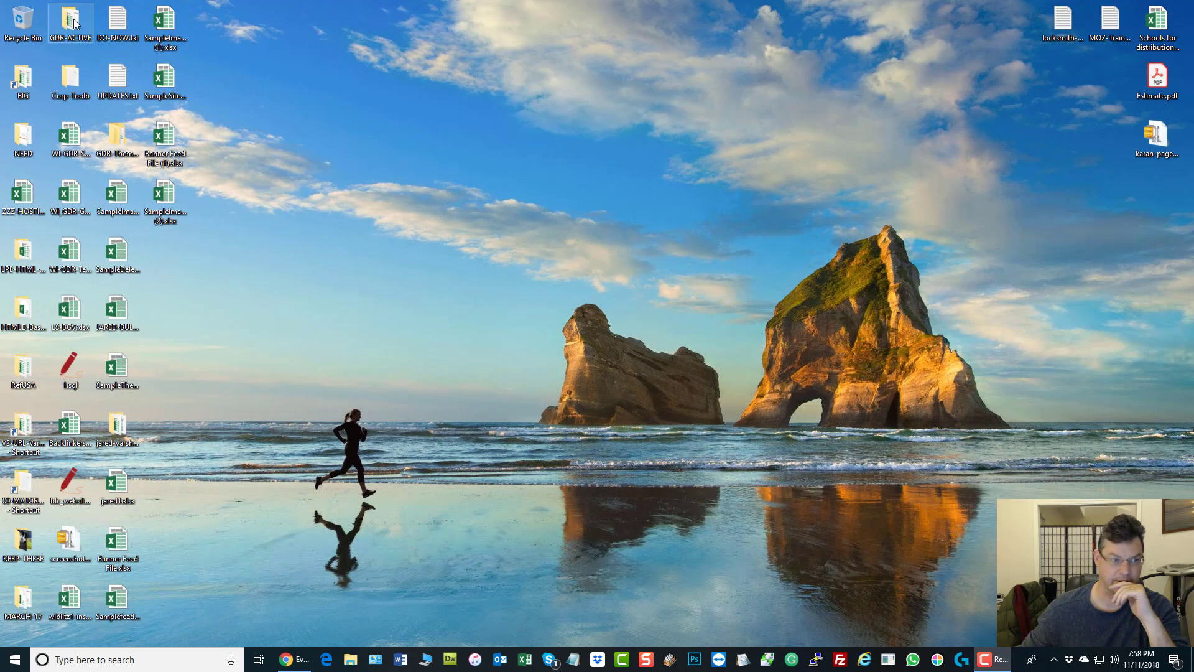
pyautogui.doubleClick(72, 23)
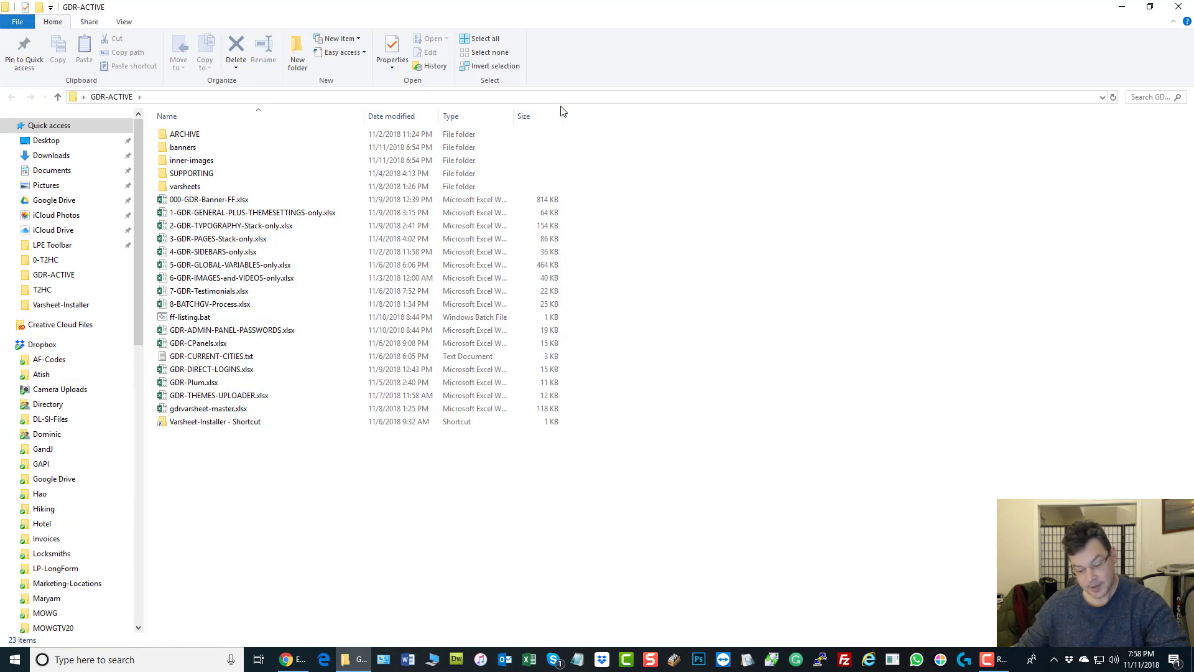
pyautogui.doubleClick(190, 161)
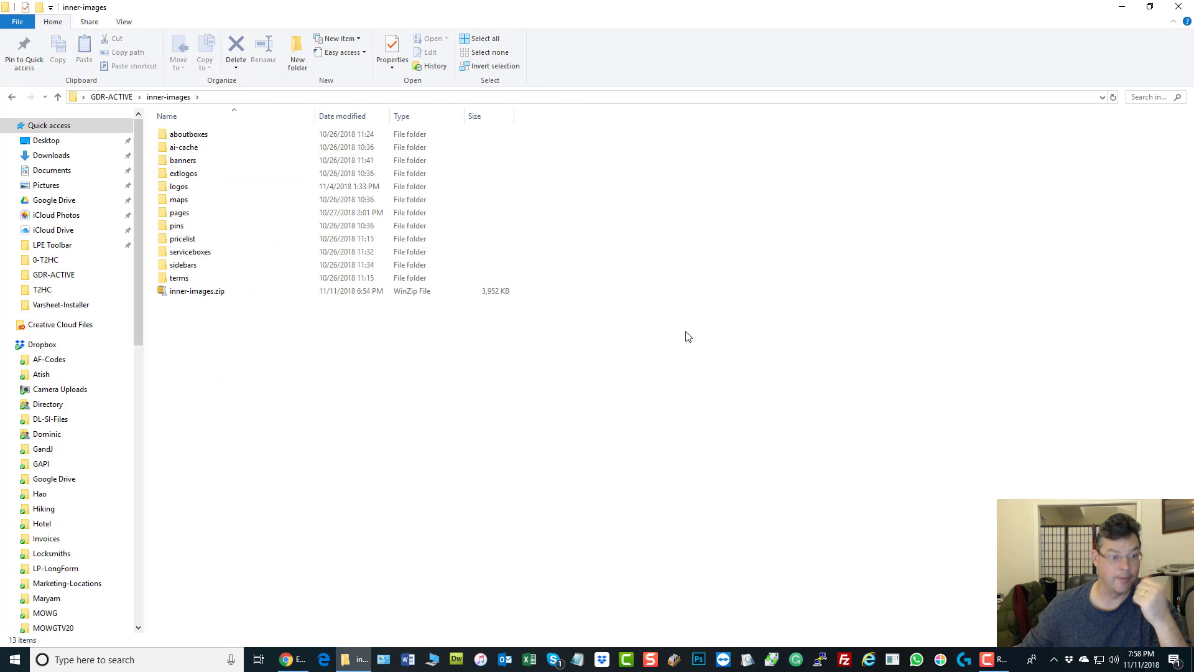
pyautogui.rightClick(193, 295)
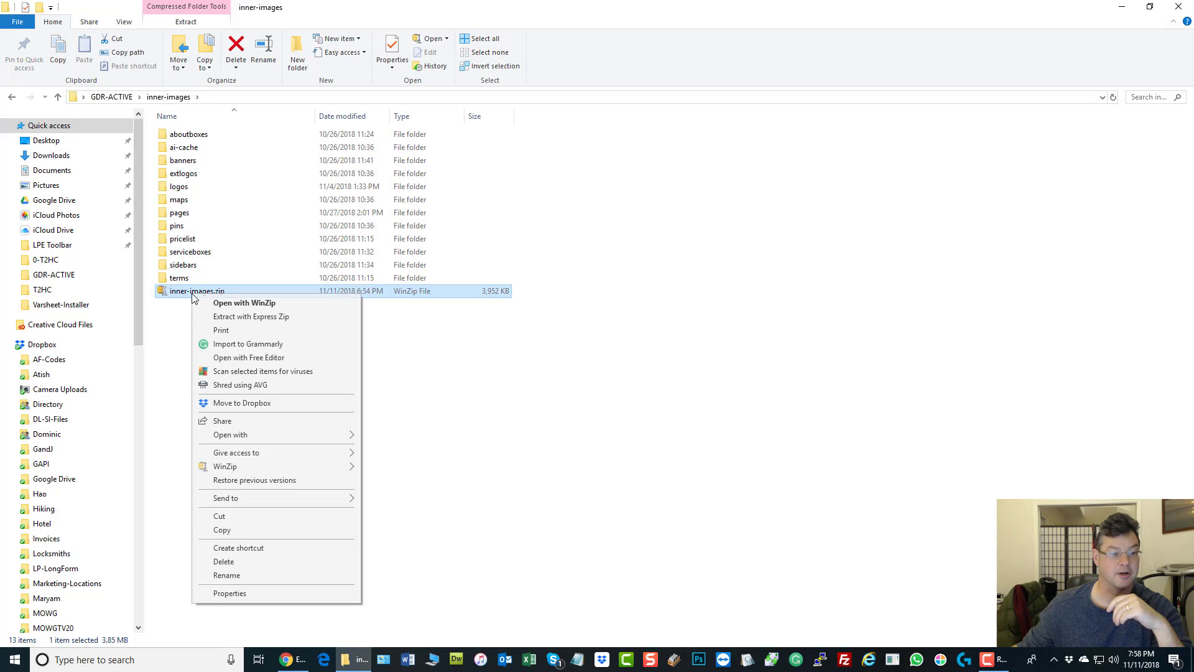
pyautogui.click(241, 561)
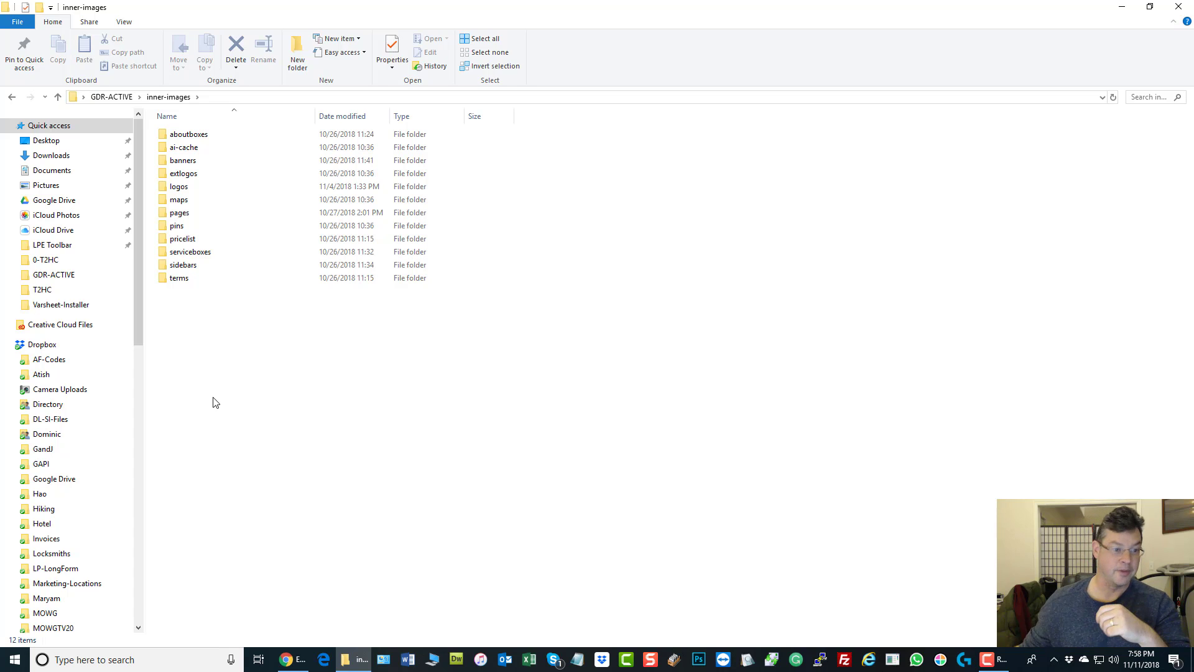
pyautogui.hotkey('ctrl', 'a')
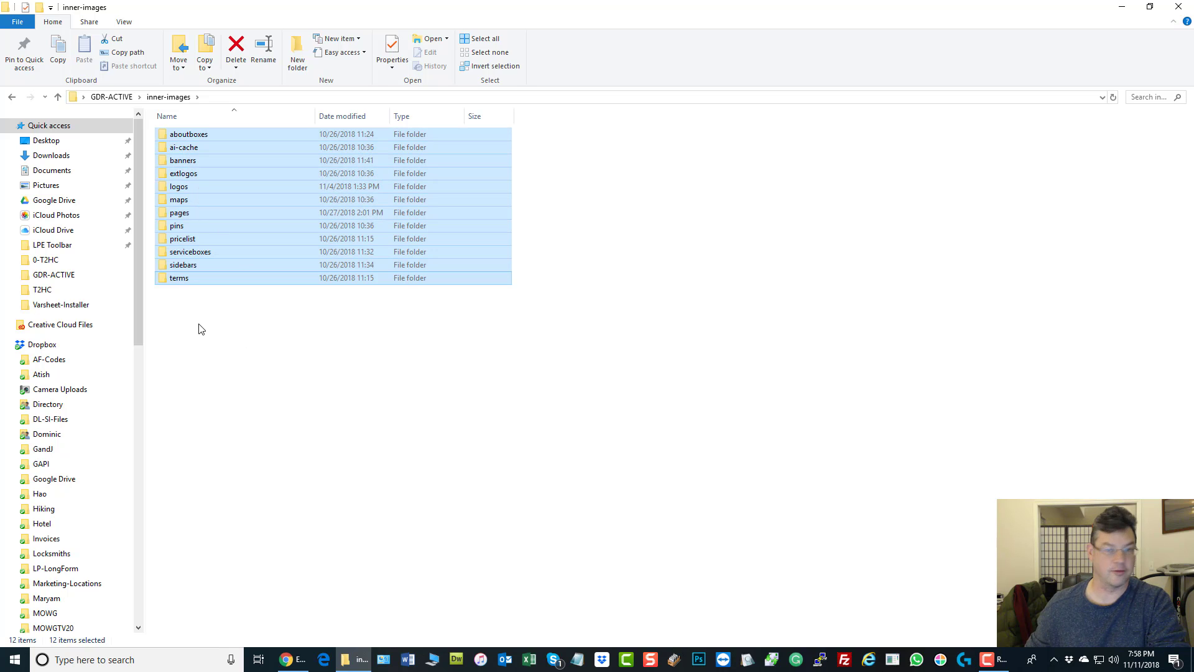
pyautogui.click(242, 358)
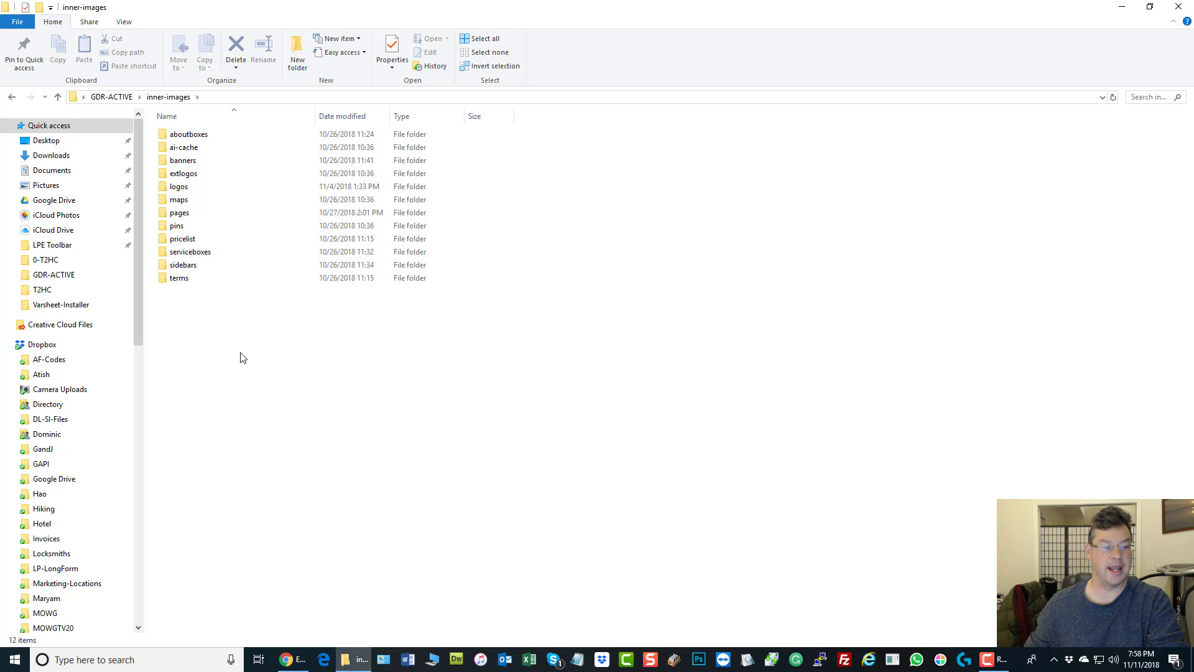
pyautogui.rightClick(212, 318)
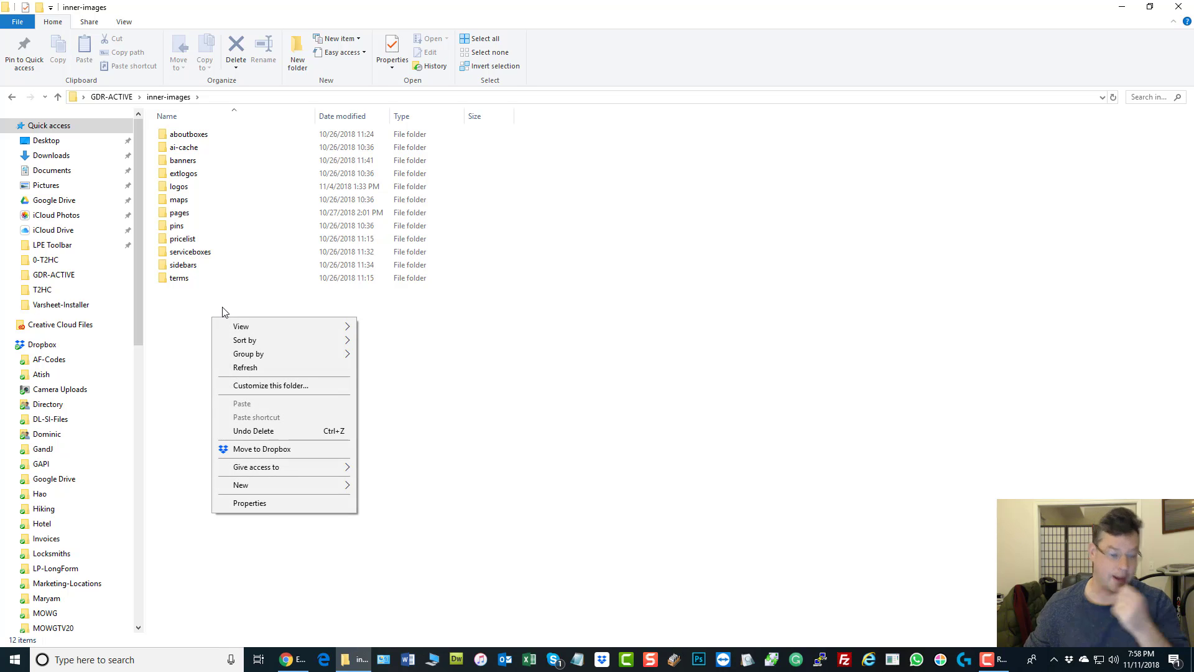
pyautogui.click(557, 352)
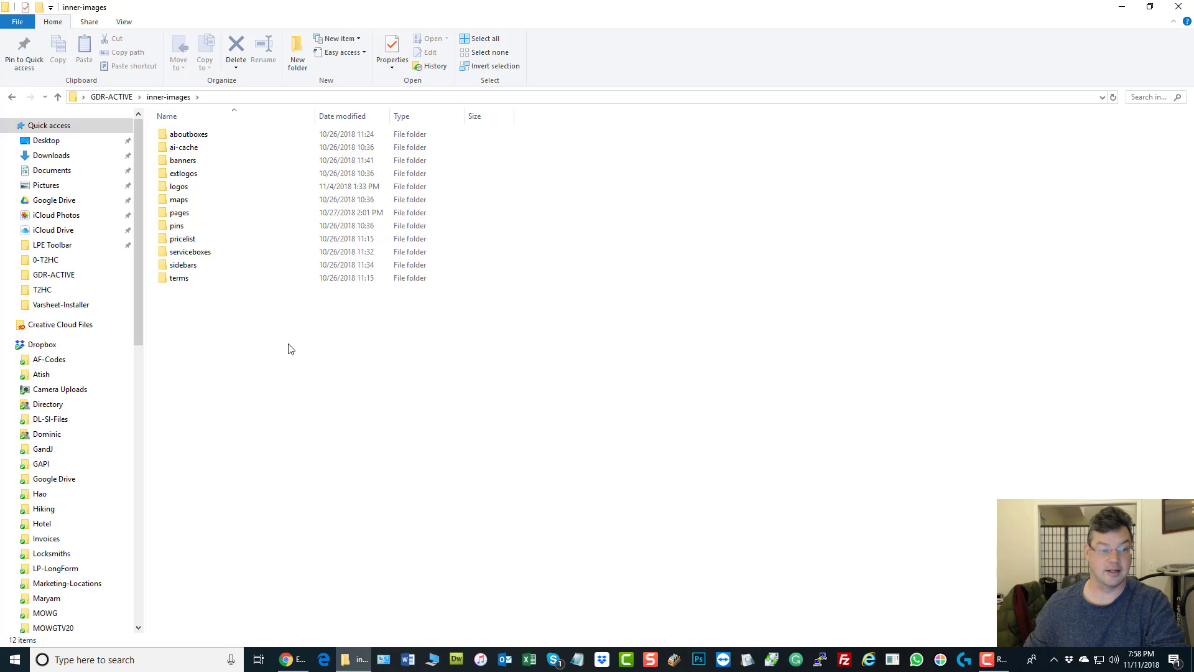
# - Create a new folder named images inside the inner-images folder
pyautogui.rightClick(243, 327)
pyautogui.moveTo(319, 490)
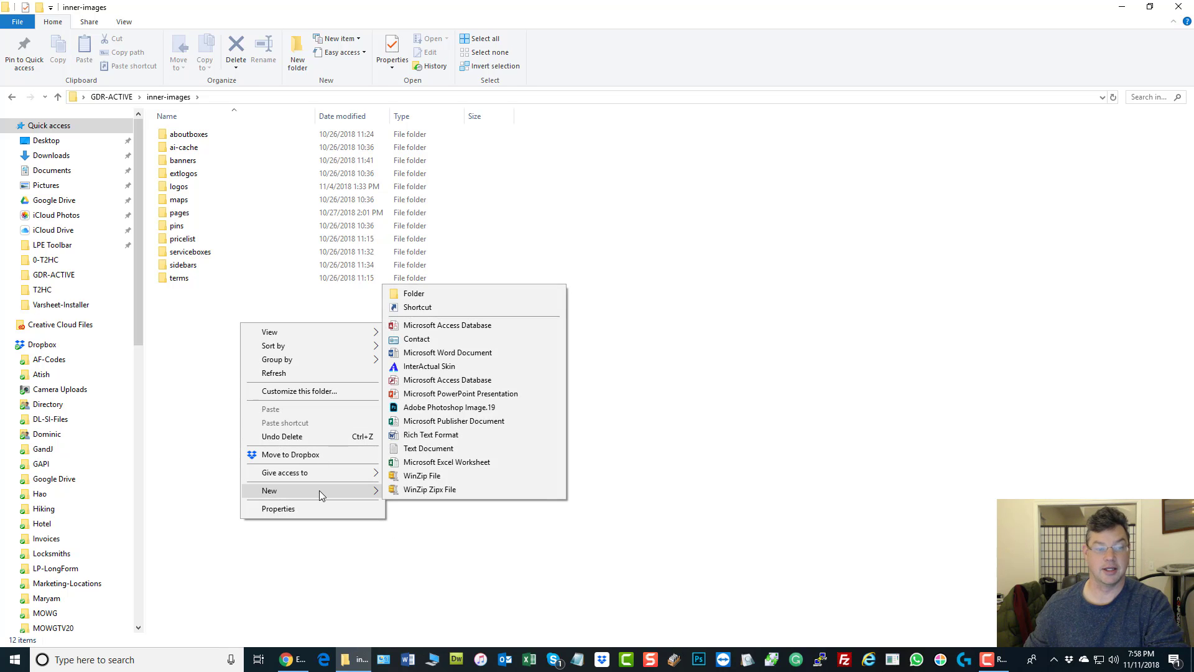
pyautogui.click(461, 295)
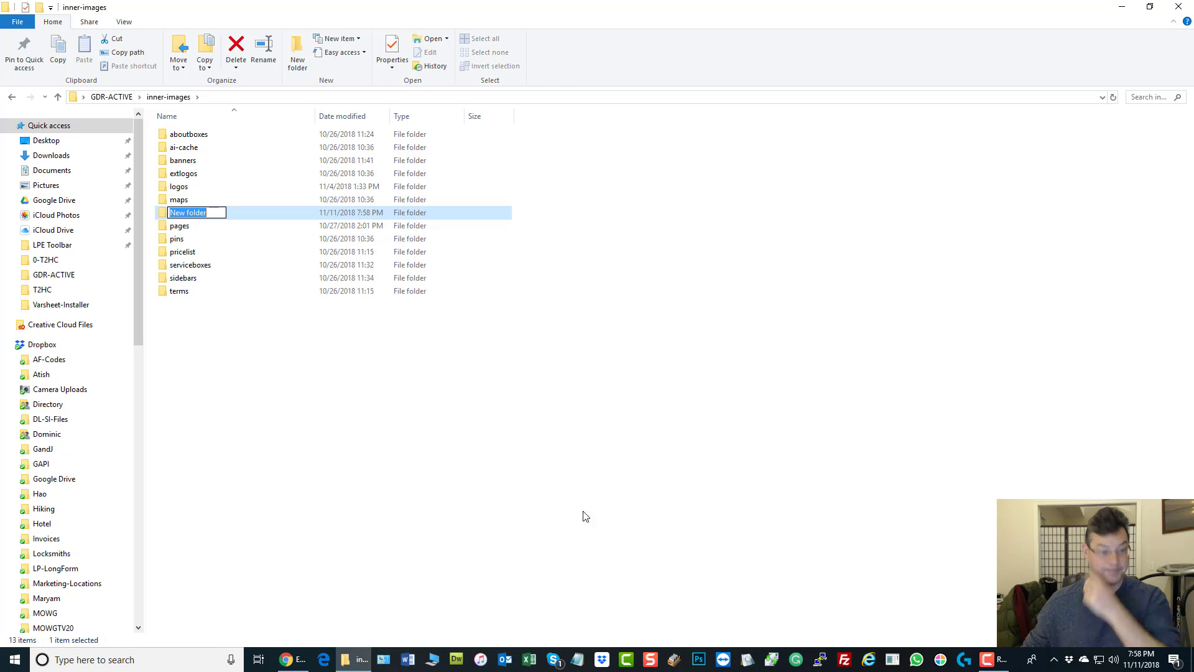
pyautogui.write('images')
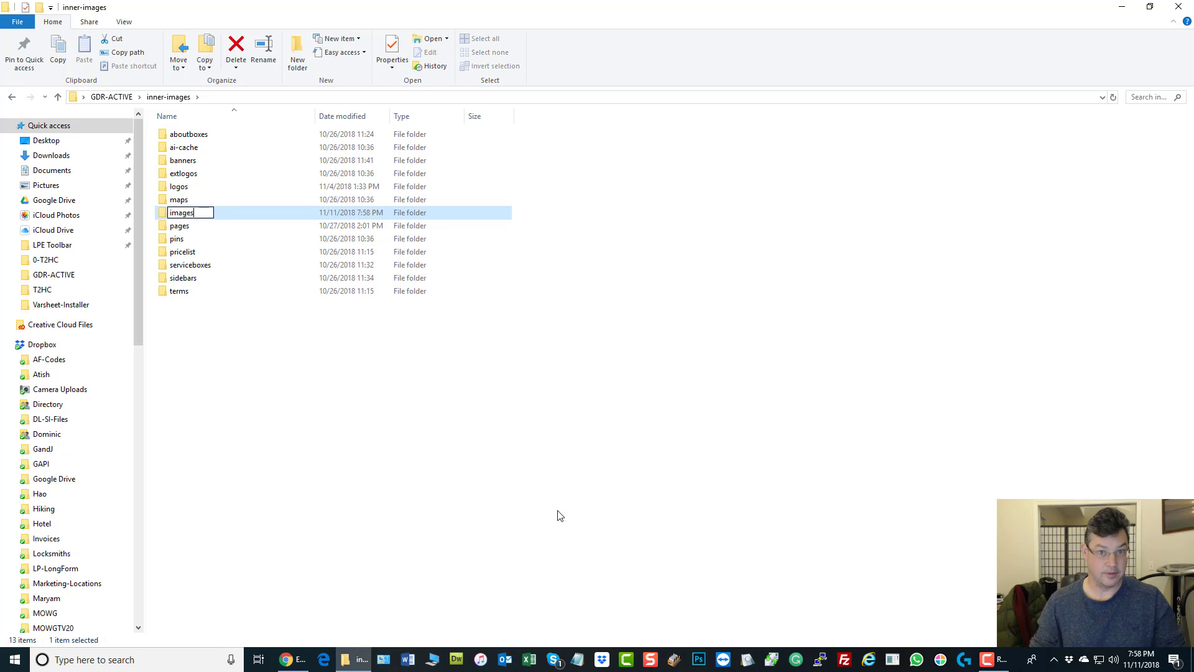
pyautogui.press('Return')
# - Move all the other subfolders, from aboutboxes to terms, into the images folder and open it to check its contents
pyautogui.moveTo(239, 355); pyautogui.dragTo(186, 131)
pyautogui.keyDown('ctrl'); pyautogui.click(179, 188); pyautogui.keyUp('ctrl')
pyautogui.moveTo(180, 200); pyautogui.dragTo(188, 190)
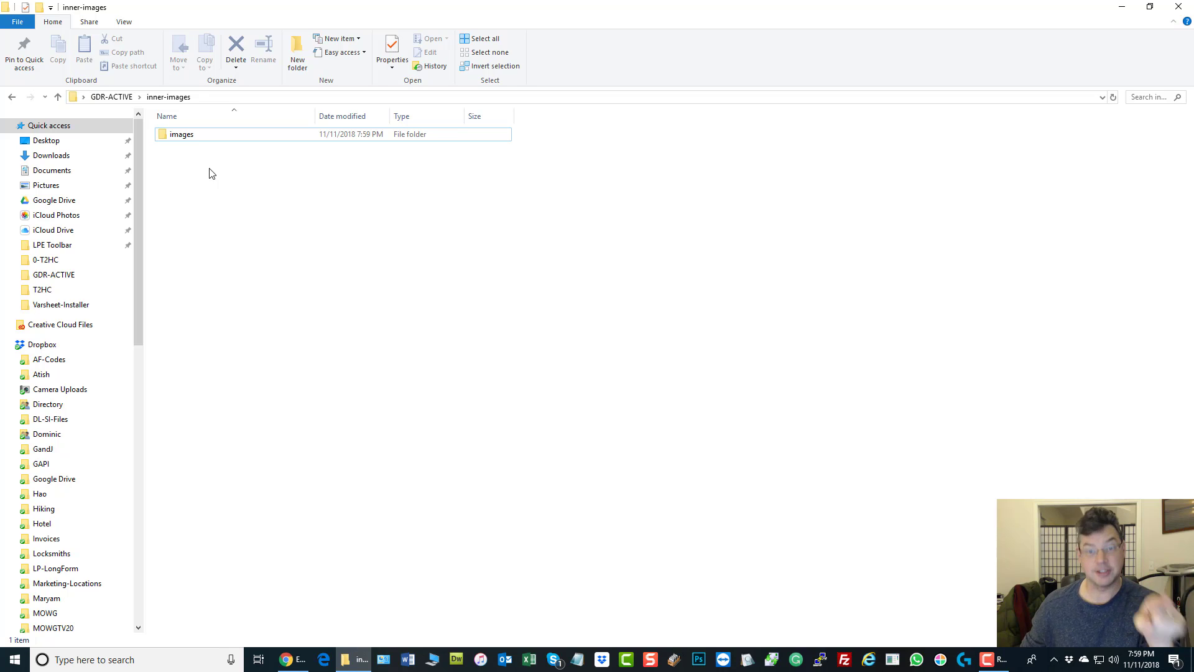
pyautogui.click(172, 138)
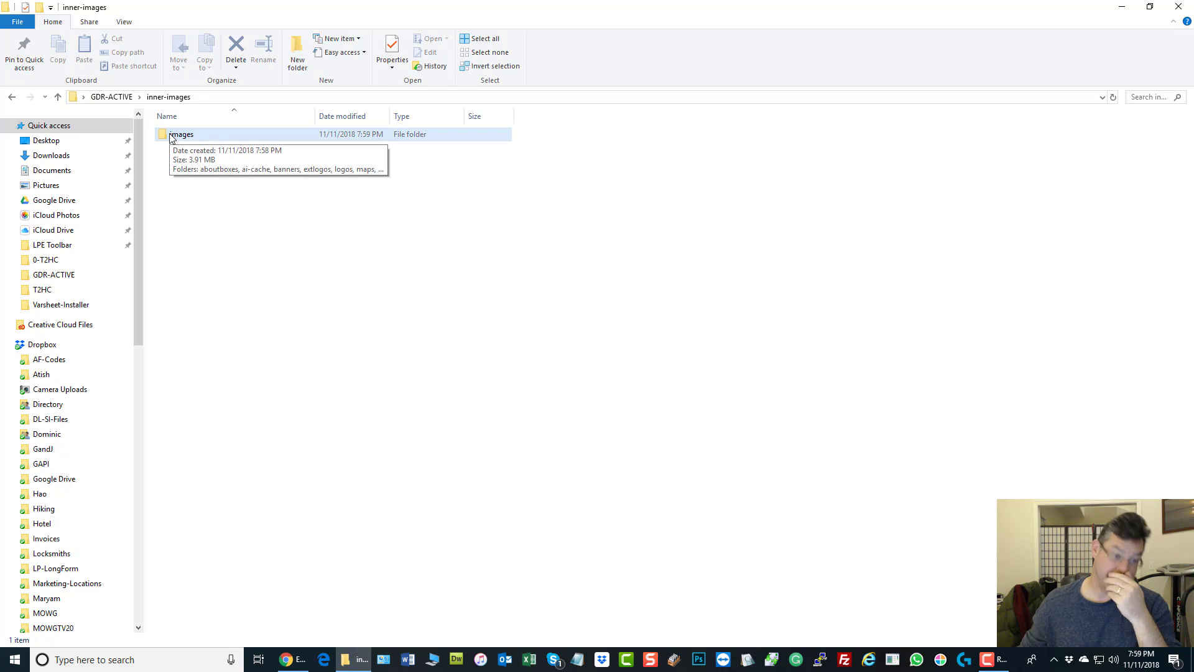
pyautogui.doubleClick(173, 137)
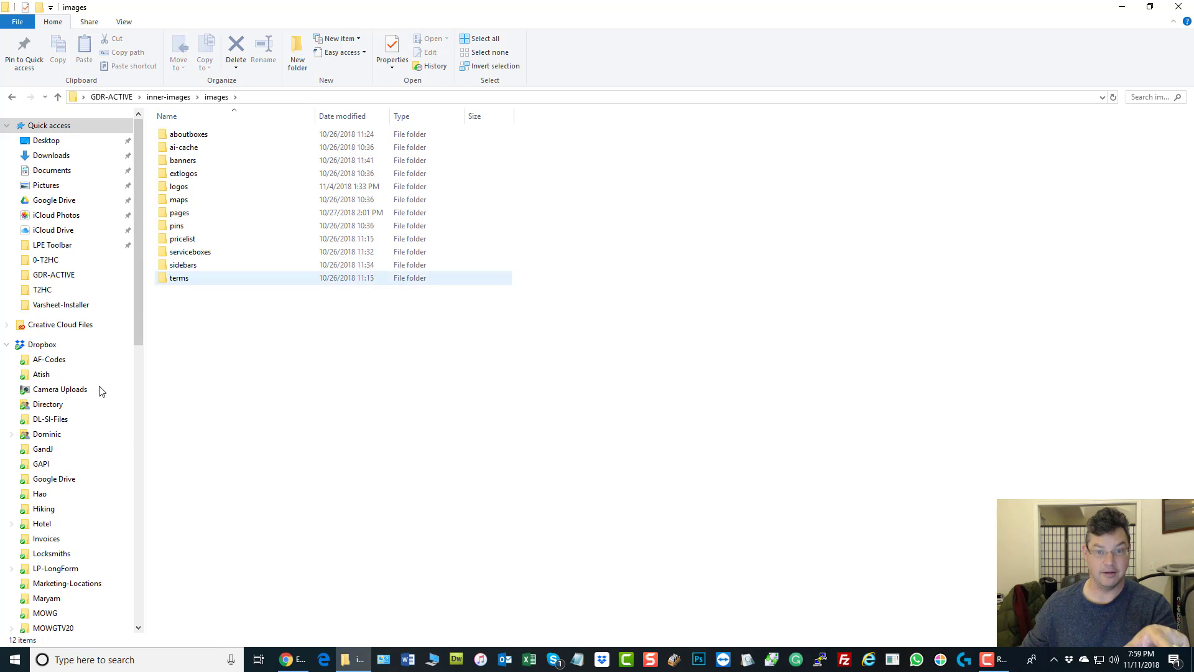
# - Return to the inner-images folder and compress the images folder into images.zip with WinZip
pyautogui.click(168, 97)
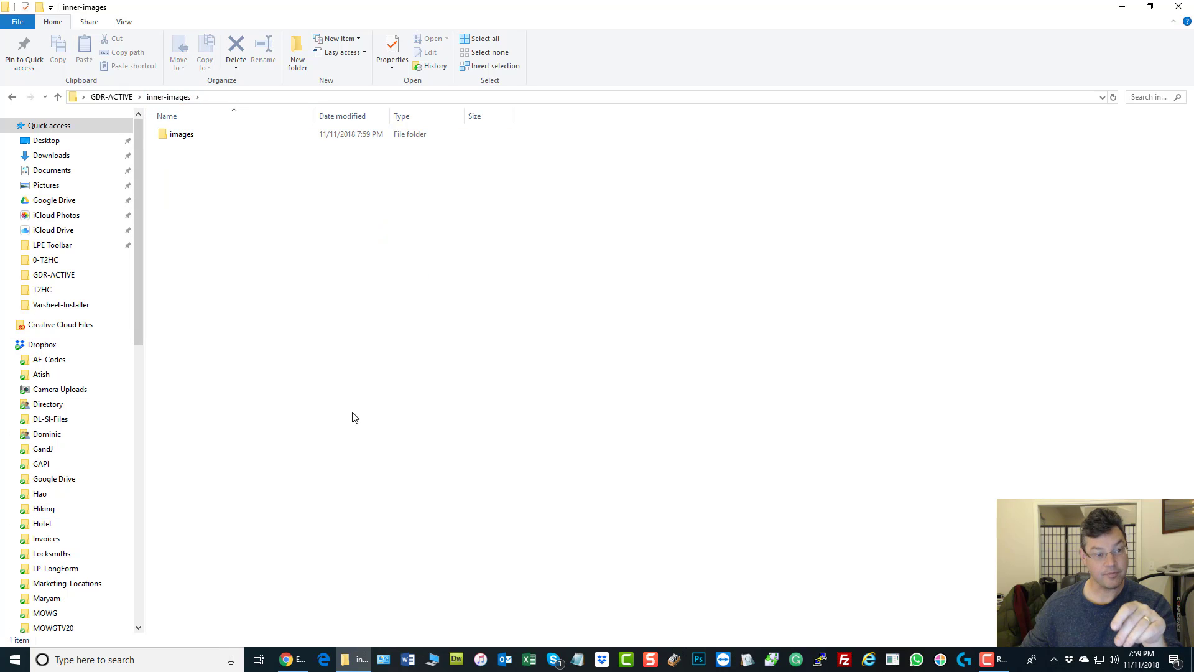
pyautogui.rightClick(182, 137)
pyautogui.moveTo(264, 266)
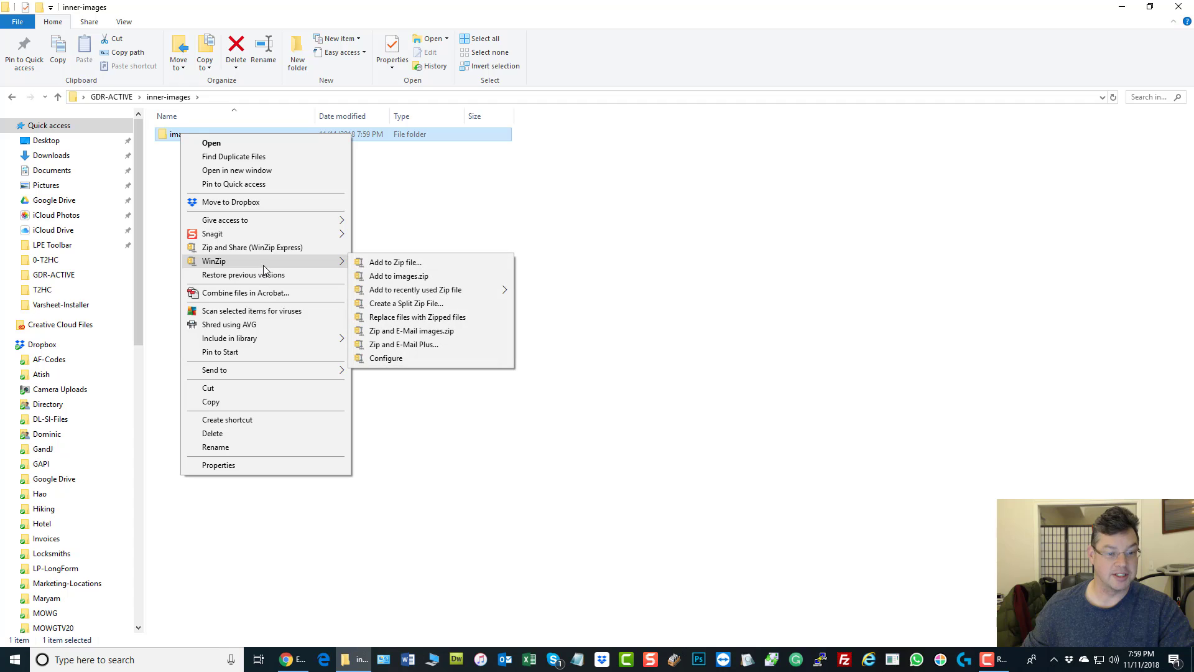
pyautogui.click(439, 275)
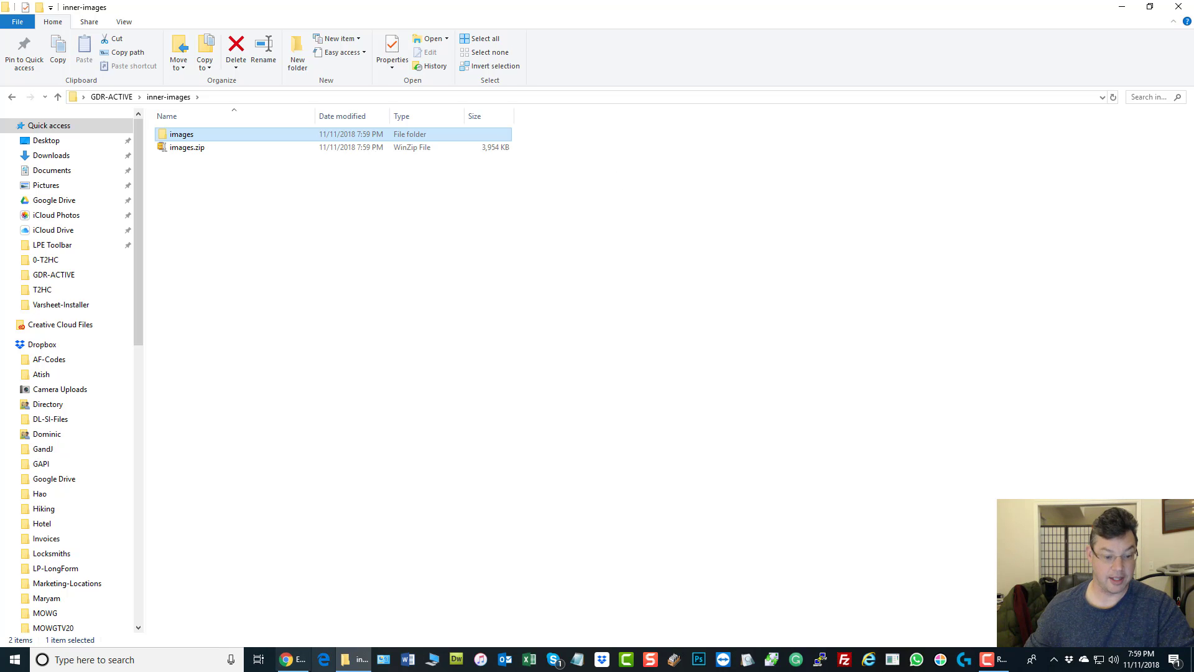
# - Switch to Chrome, leave the Varsheet Installer error page without resubmitting the form, and open the Images Uploader's zip upload page
pyautogui.click(291, 659)
pyautogui.click(69, 10)
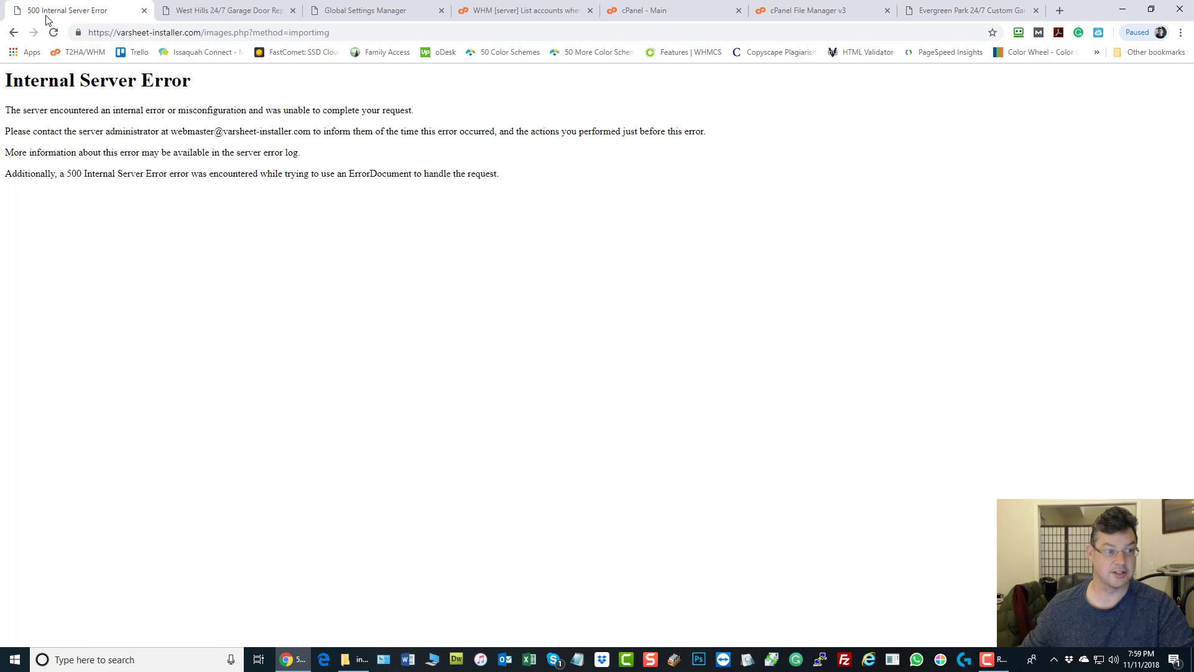
pyautogui.click(53, 32)
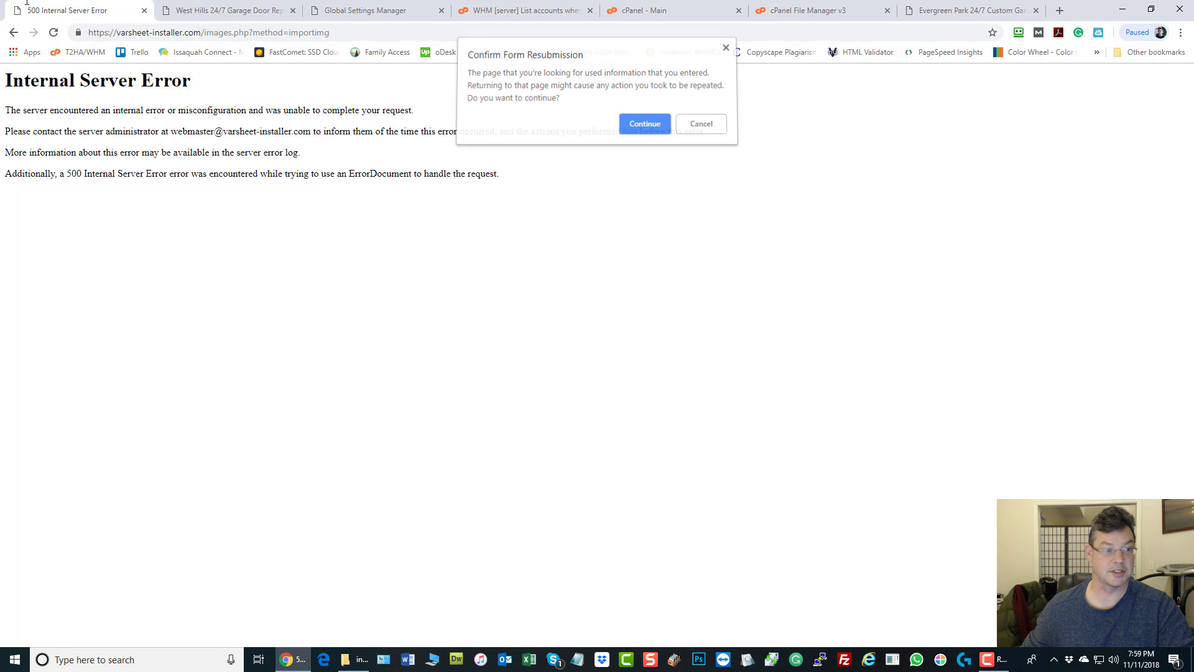
pyautogui.click(702, 128)
pyautogui.click(13, 34)
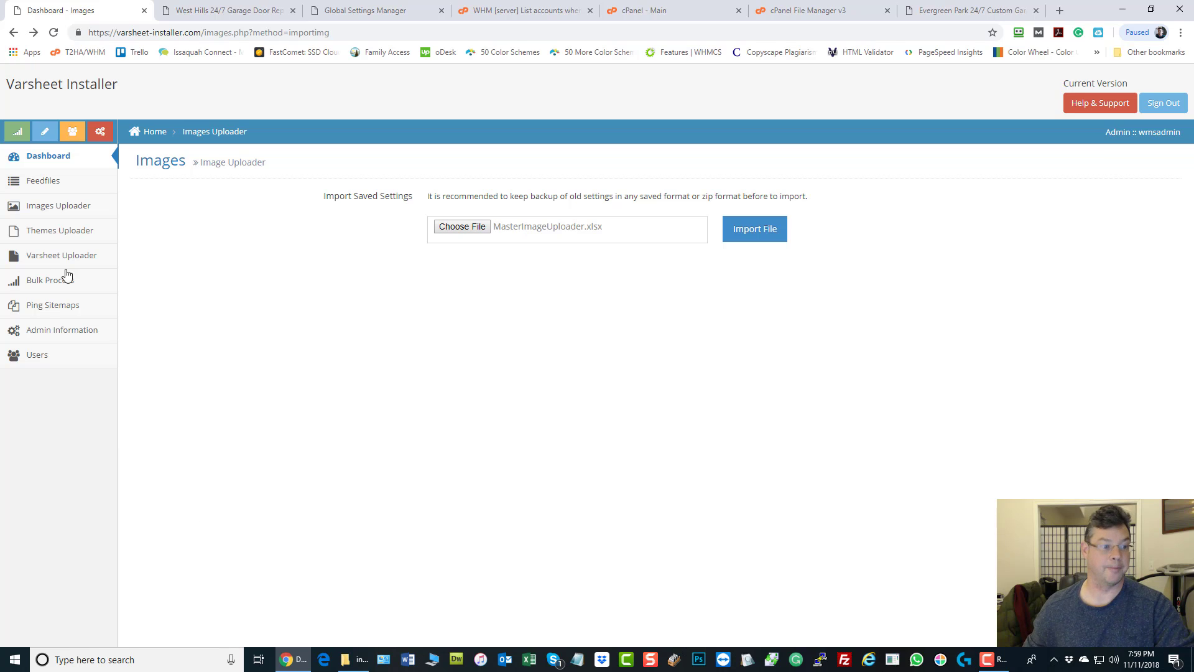
pyautogui.click(62, 216)
pyautogui.click(533, 206)
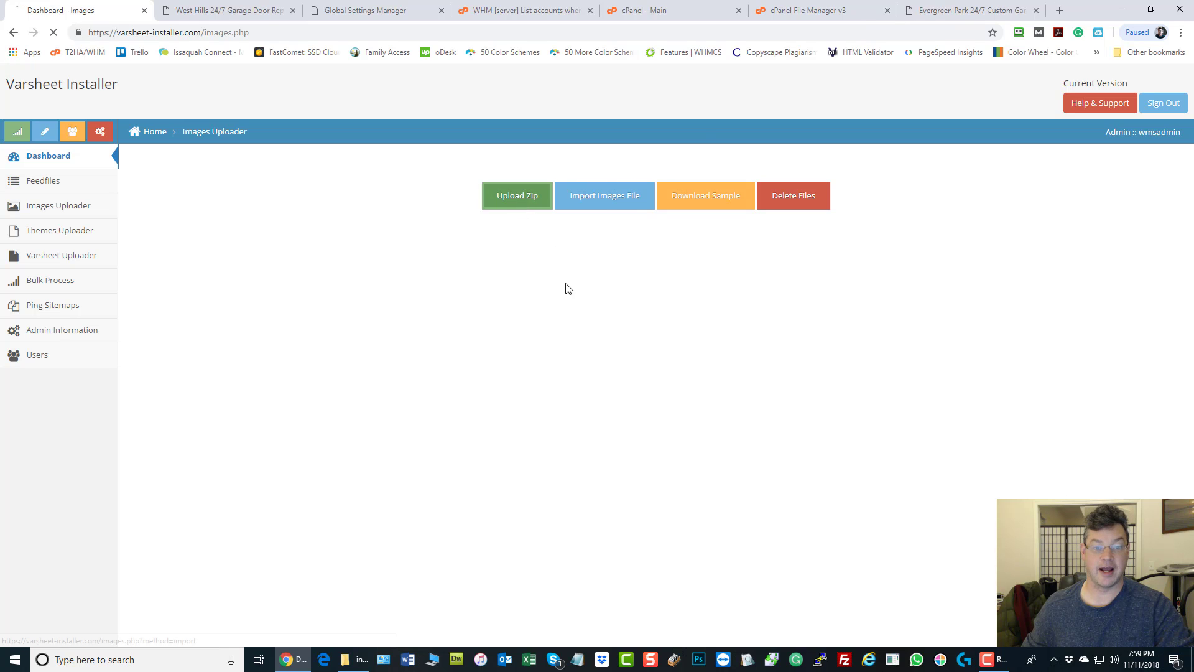
# - Choose images.zip from the inner-images folder as the file in the Images Uploader and upload it
pyautogui.click(1152, 8)
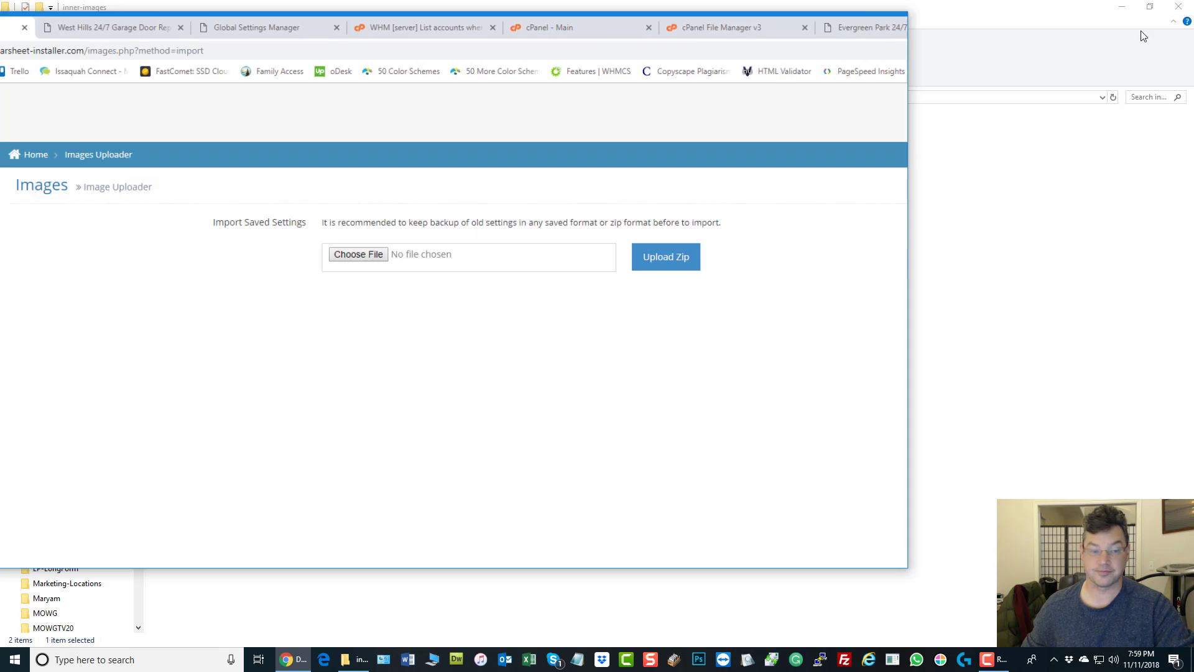
pyautogui.moveTo(268, 46); pyautogui.dragTo(949, 49)
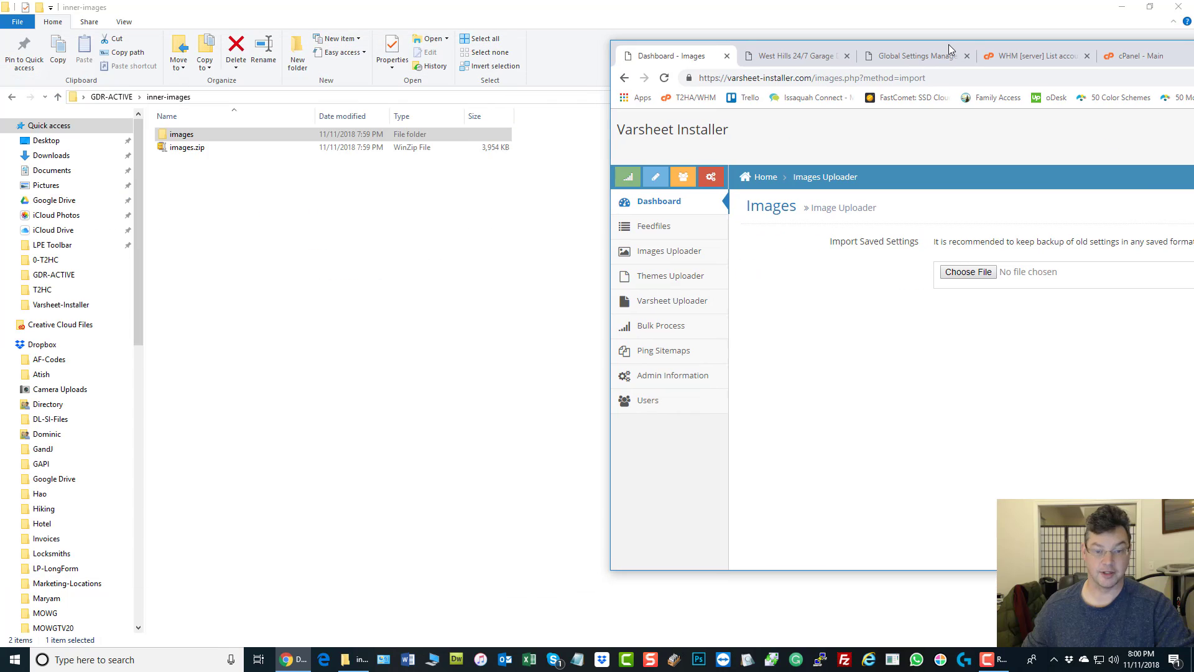
pyautogui.moveTo(180, 148); pyautogui.dragTo(981, 268)
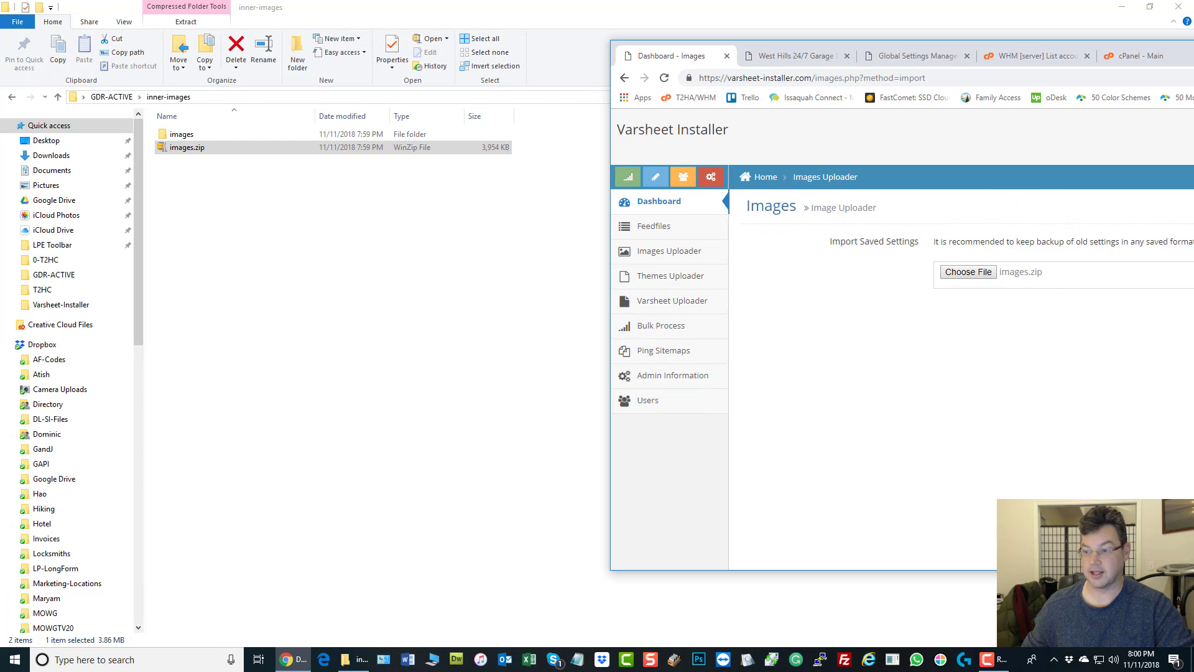
pyautogui.press('super+Up')
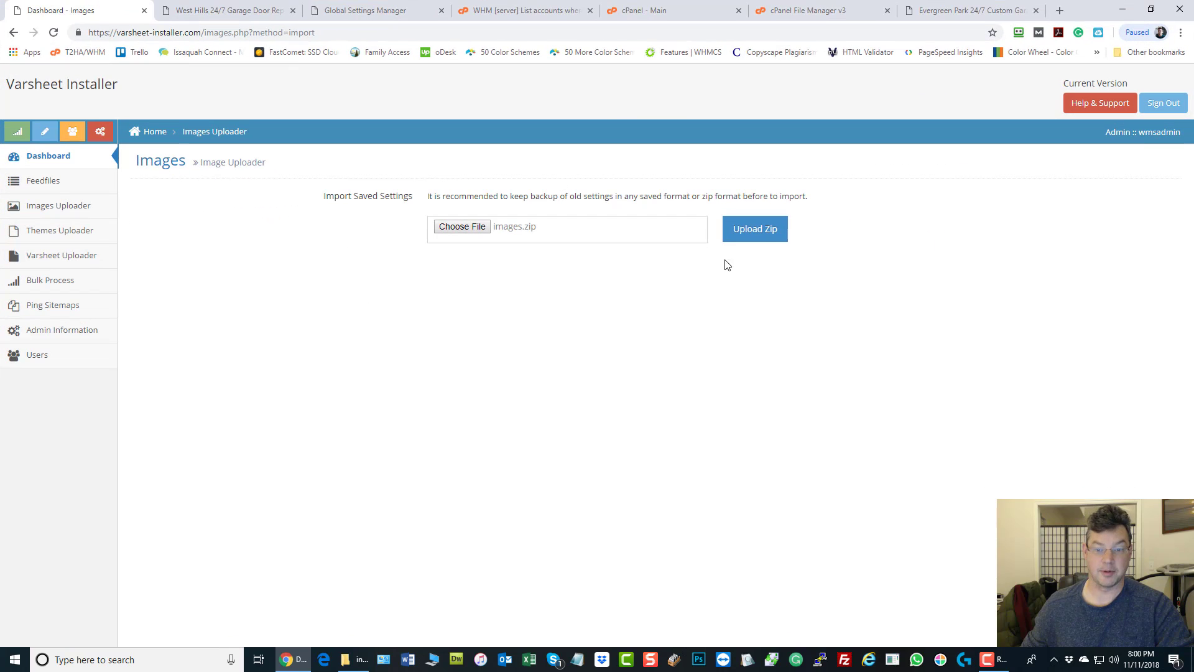
pyautogui.click(755, 228)
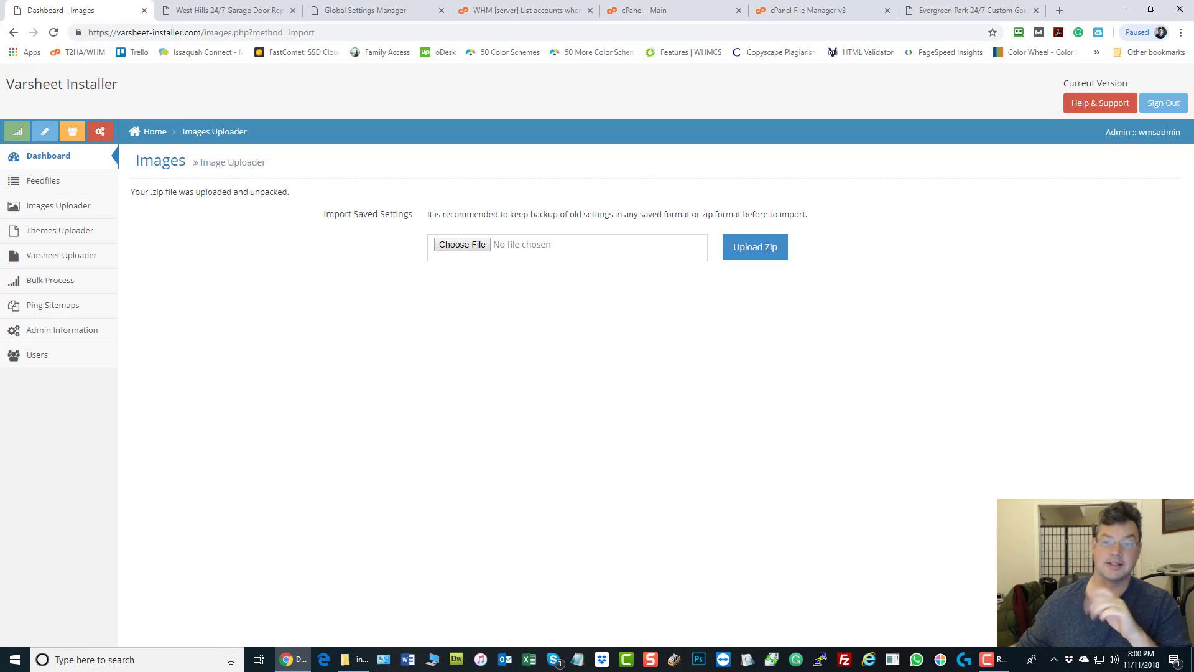
# - Minimize the browser, go back to GDR-ACTIVE and open the Varsheet-Installer folder through its shortcut
pyautogui.click(1181, 12)
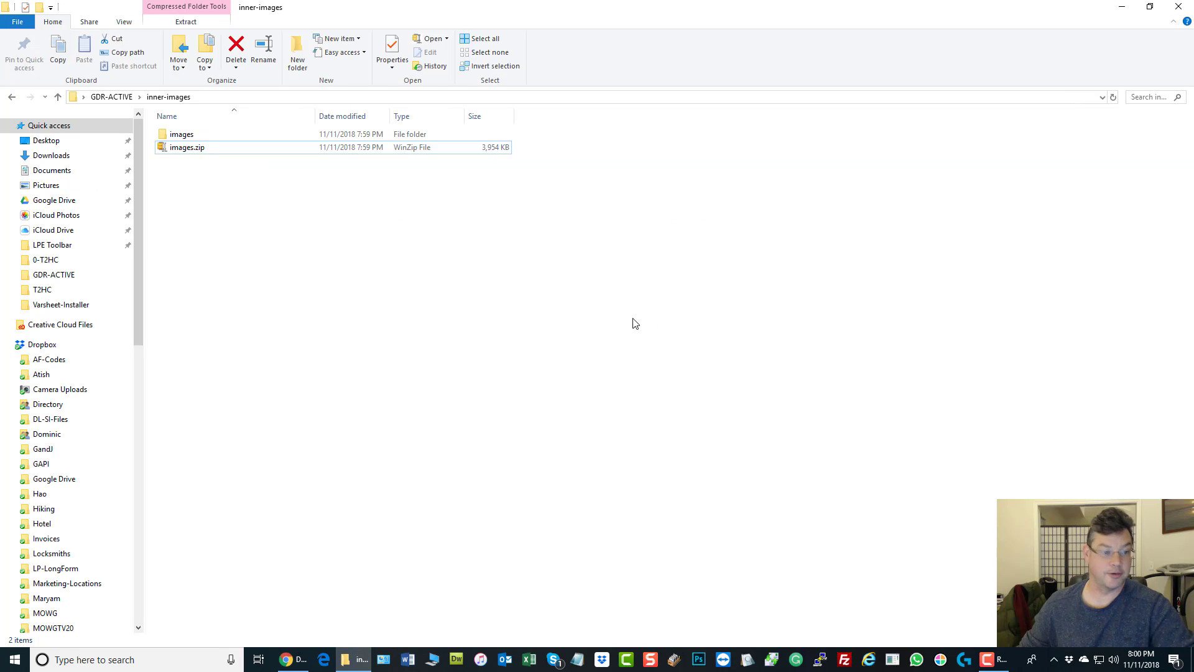
pyautogui.click(109, 96)
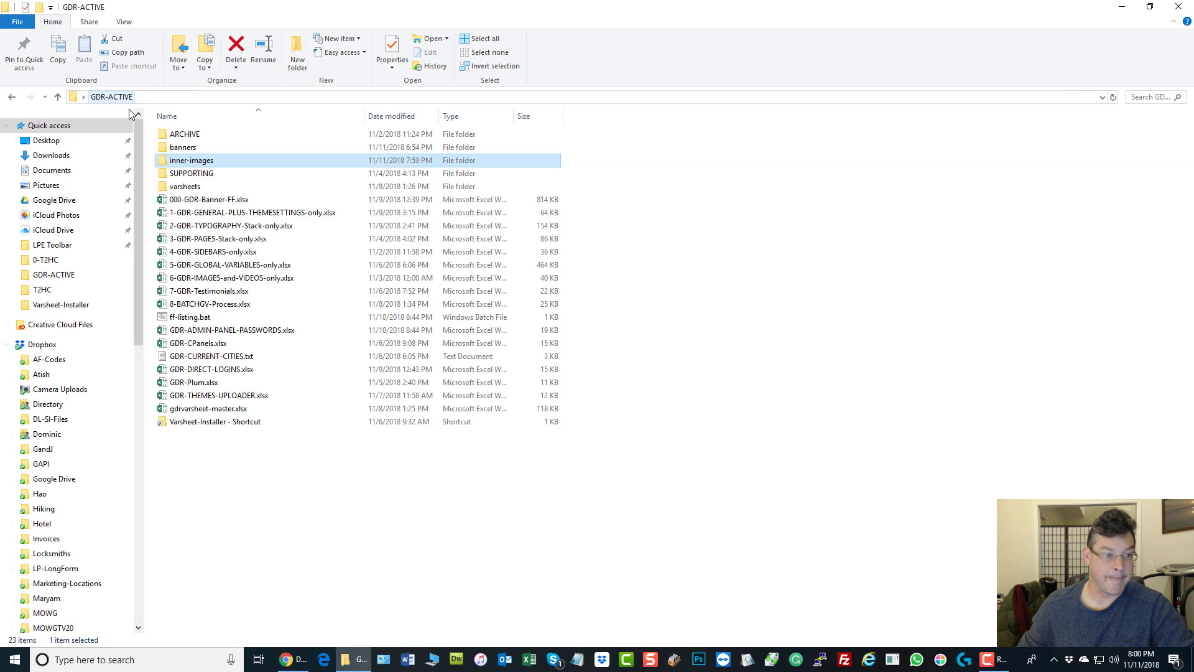
pyautogui.click(179, 429)
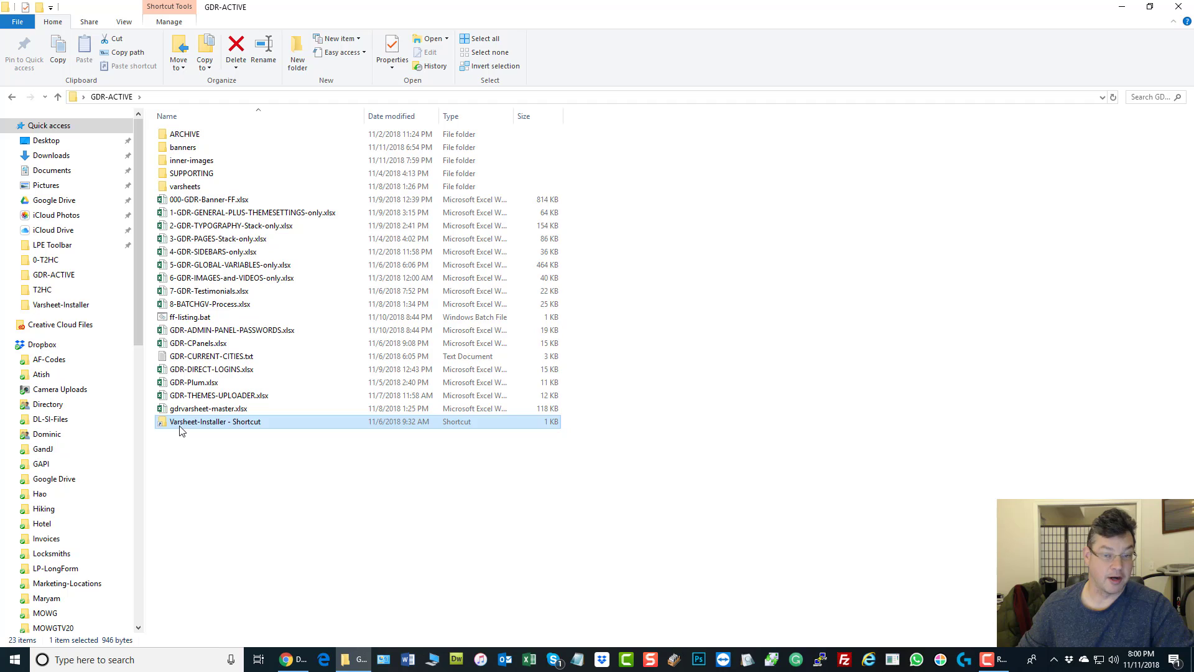
pyautogui.doubleClick(181, 429)
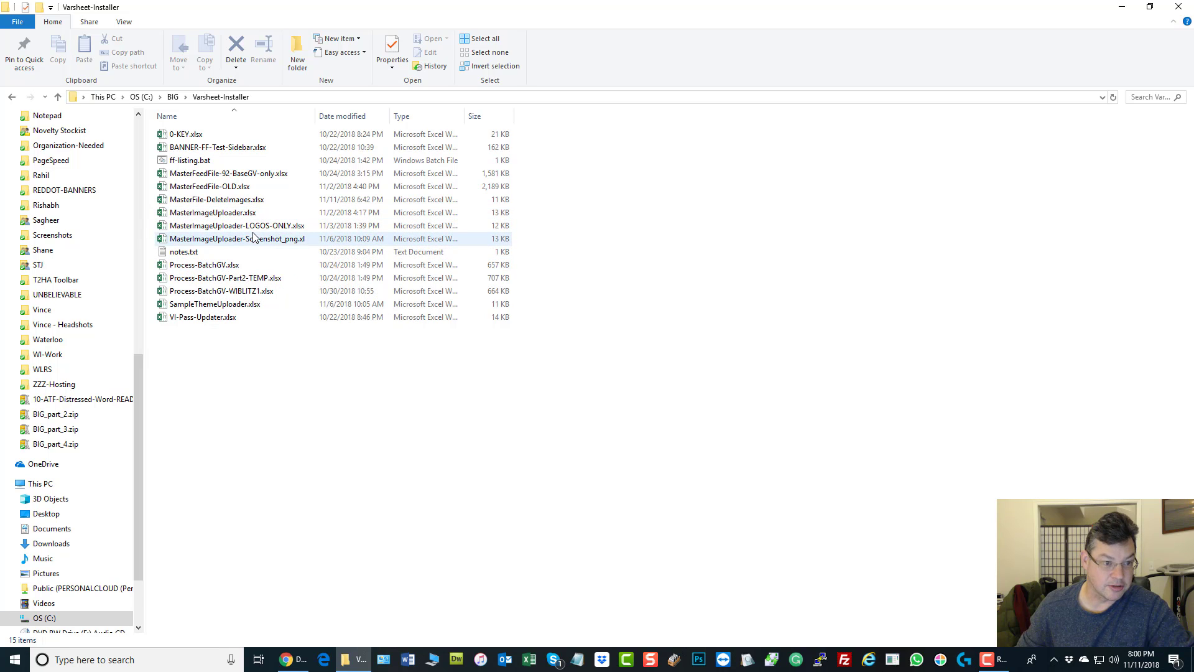
# - Duplicate the MasterImageUploader.xlsx workbook within the Varsheet-Installer folder
pyautogui.click(229, 216)
pyautogui.rightClick(228, 217)
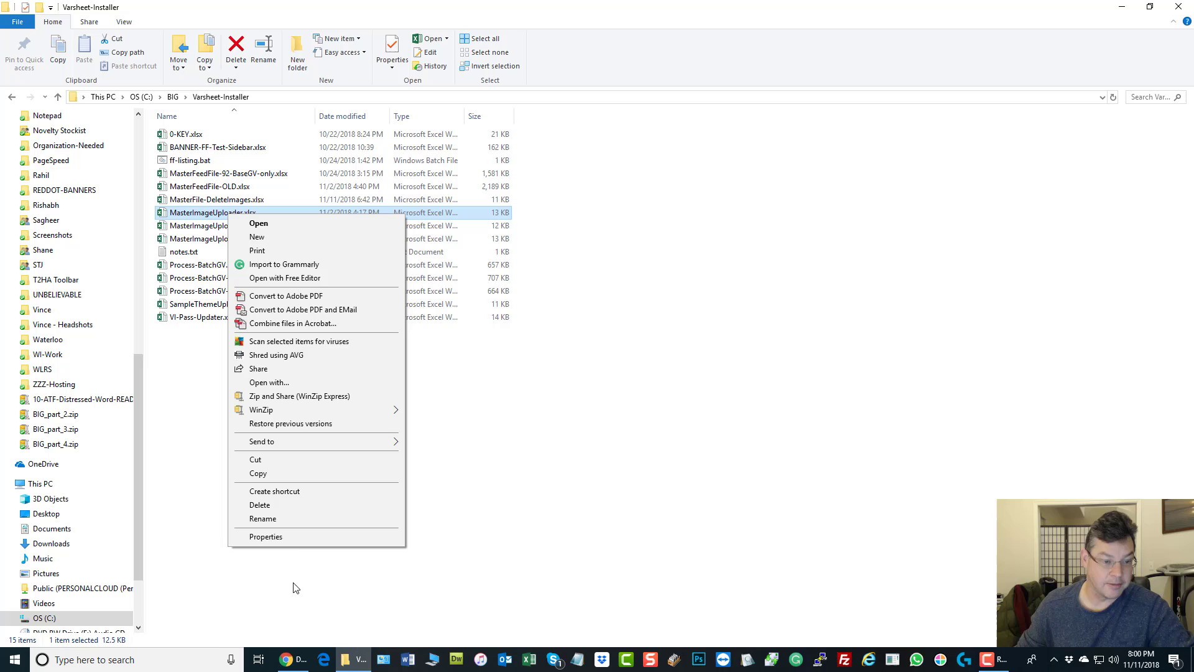
pyautogui.click(261, 476)
pyautogui.rightClick(230, 371)
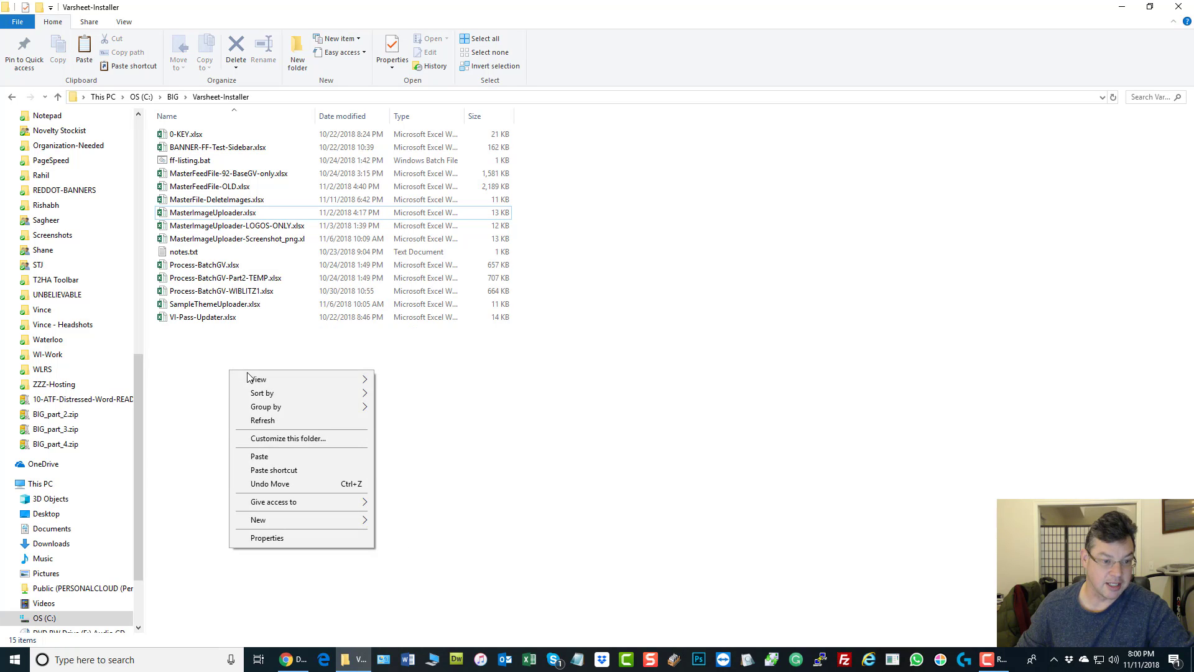
pyautogui.click(267, 457)
# - Rename the copied workbook MasterImageUploader-InnerImages.xlsx and open it
pyautogui.rightClick(247, 215)
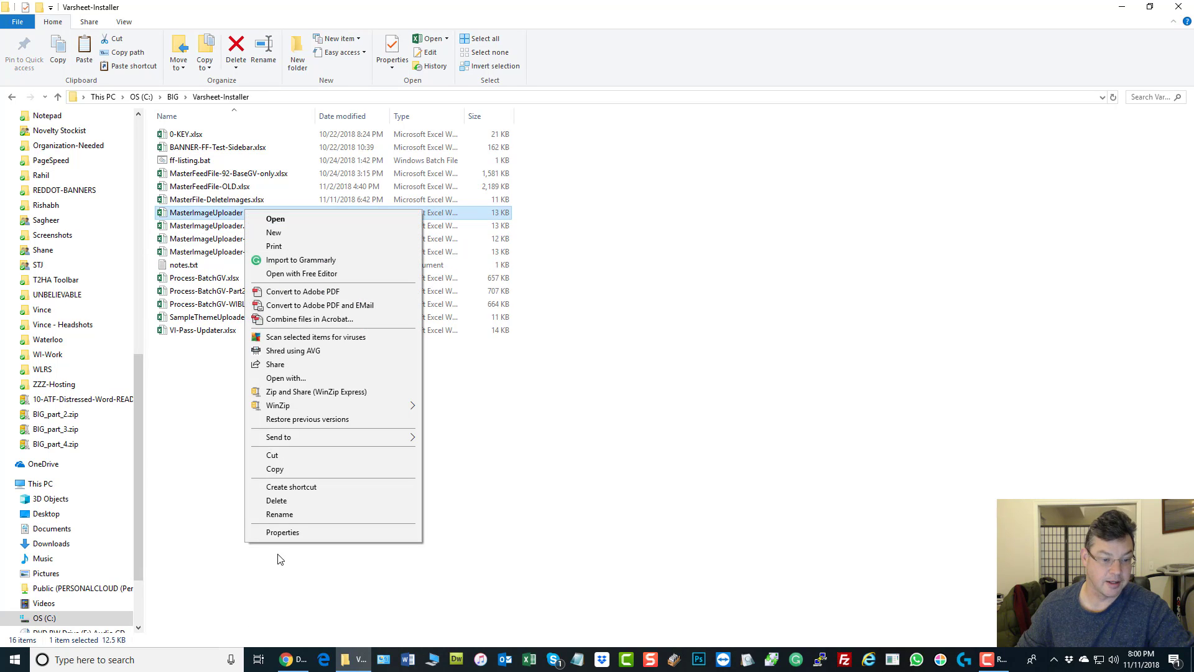
pyautogui.click(293, 520)
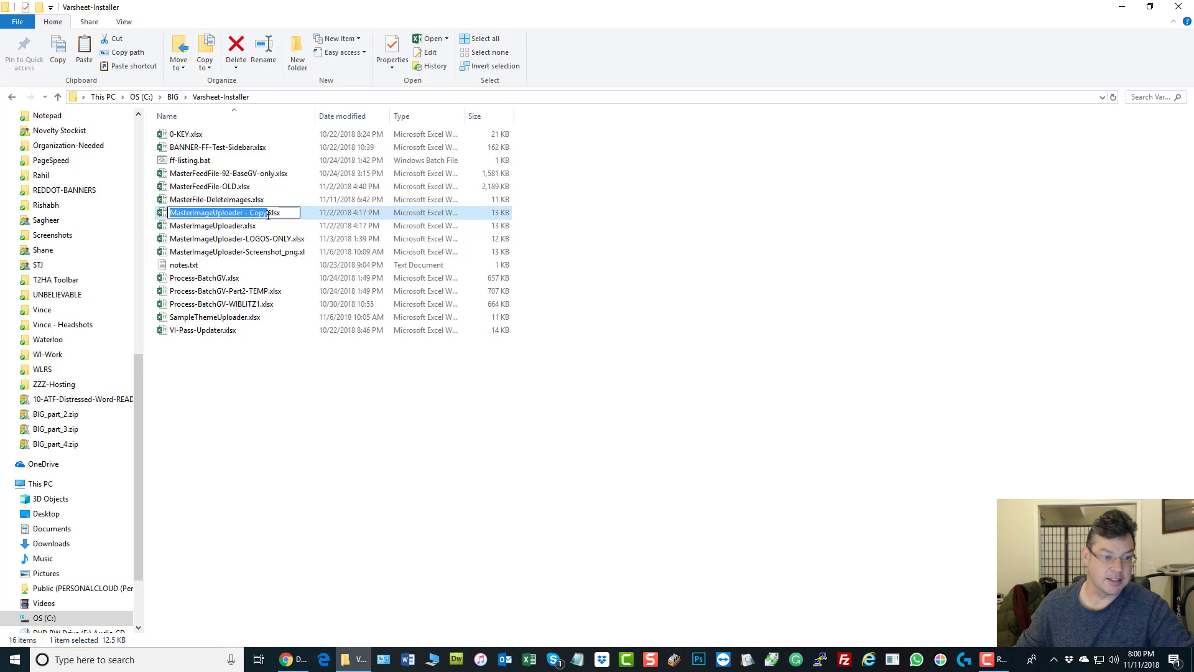
pyautogui.moveTo(268, 216); pyautogui.dragTo(240, 214)
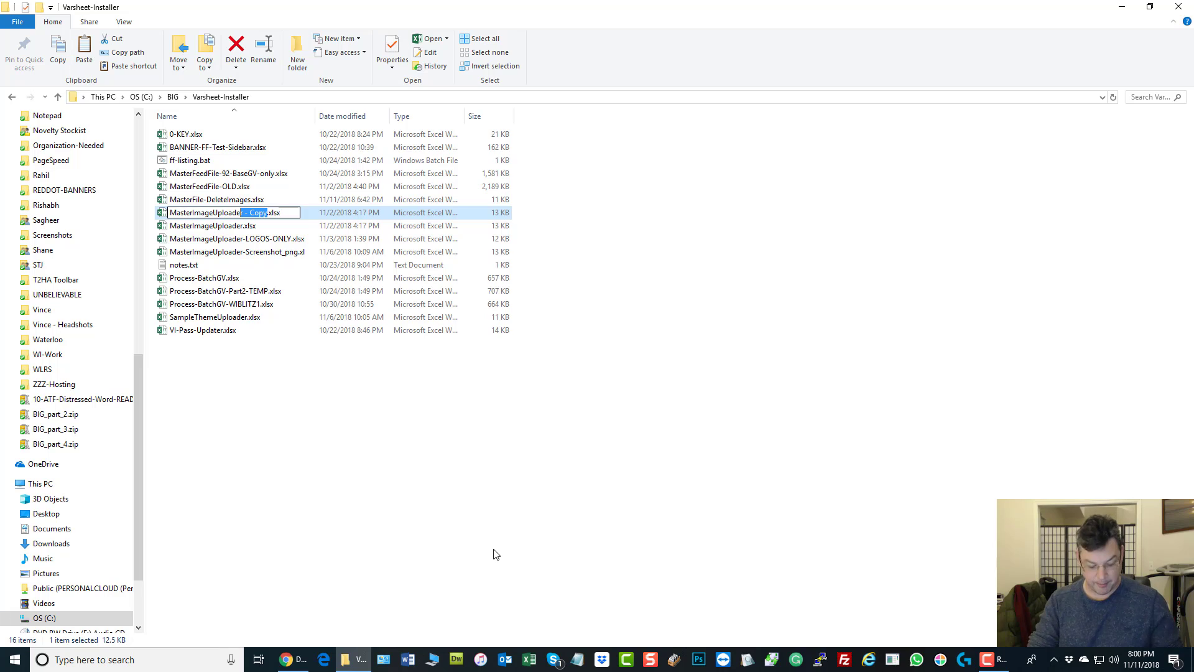
pyautogui.write('r-')
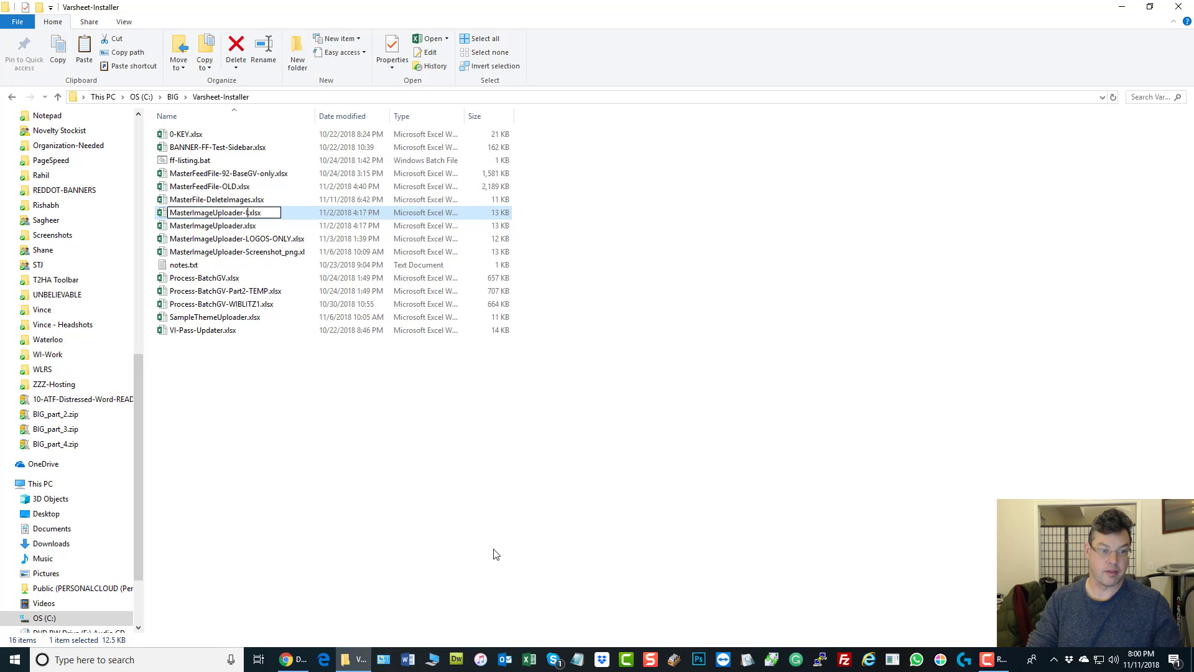
pyautogui.write('InnerImages')
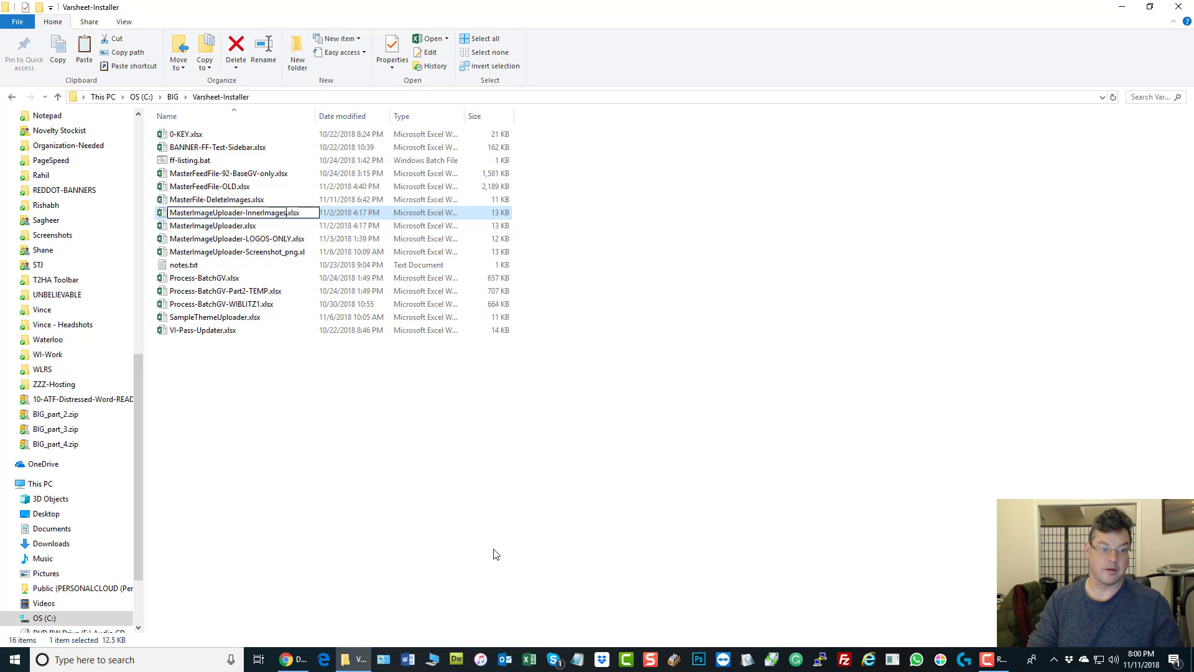
pyautogui.press('Return')
pyautogui.click(356, 486)
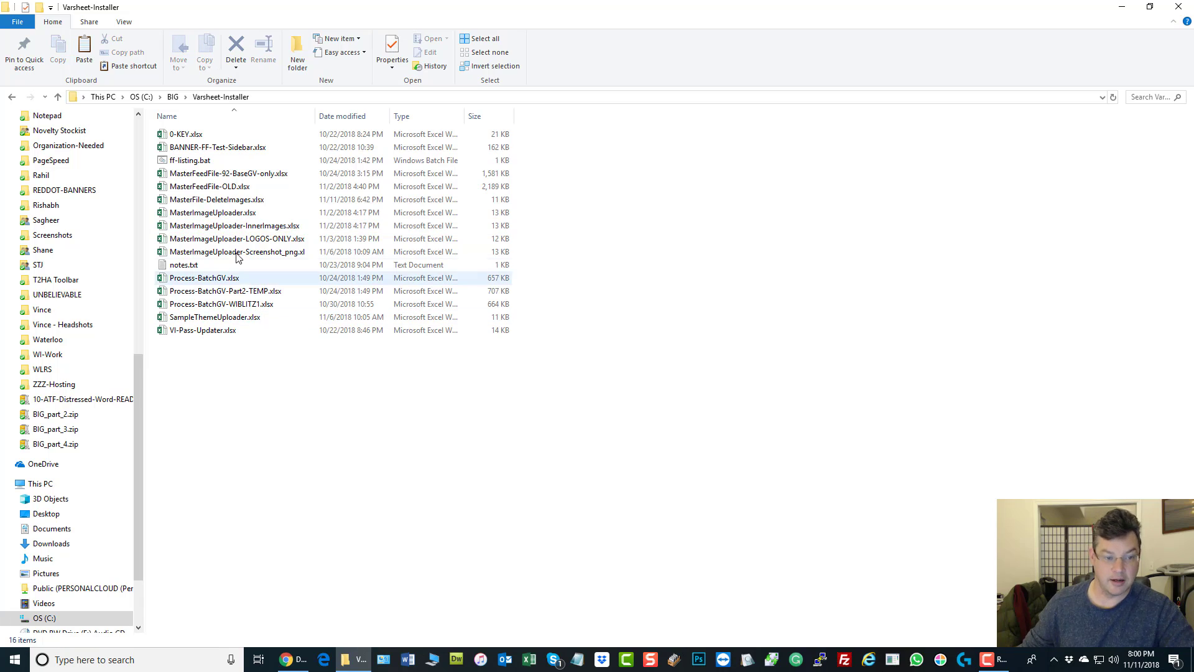
pyautogui.doubleClick(214, 228)
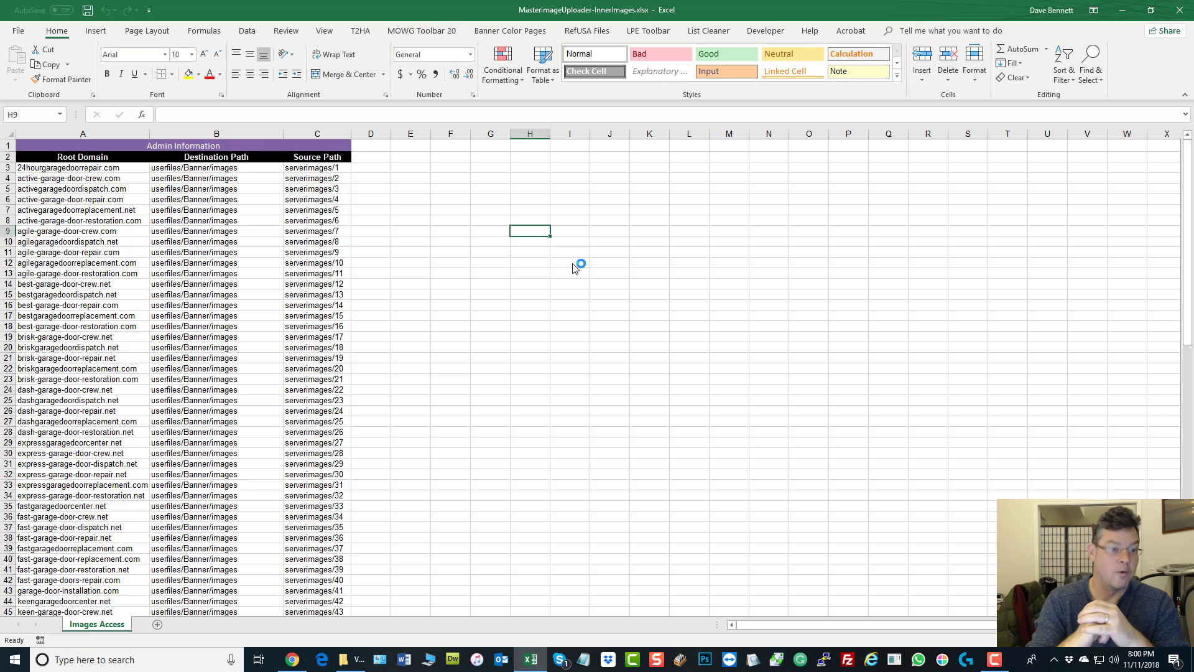
# - Set the Destination Path to userfiles/Banner for the first domain and fill it down through row 102
pyautogui.click(247, 168)
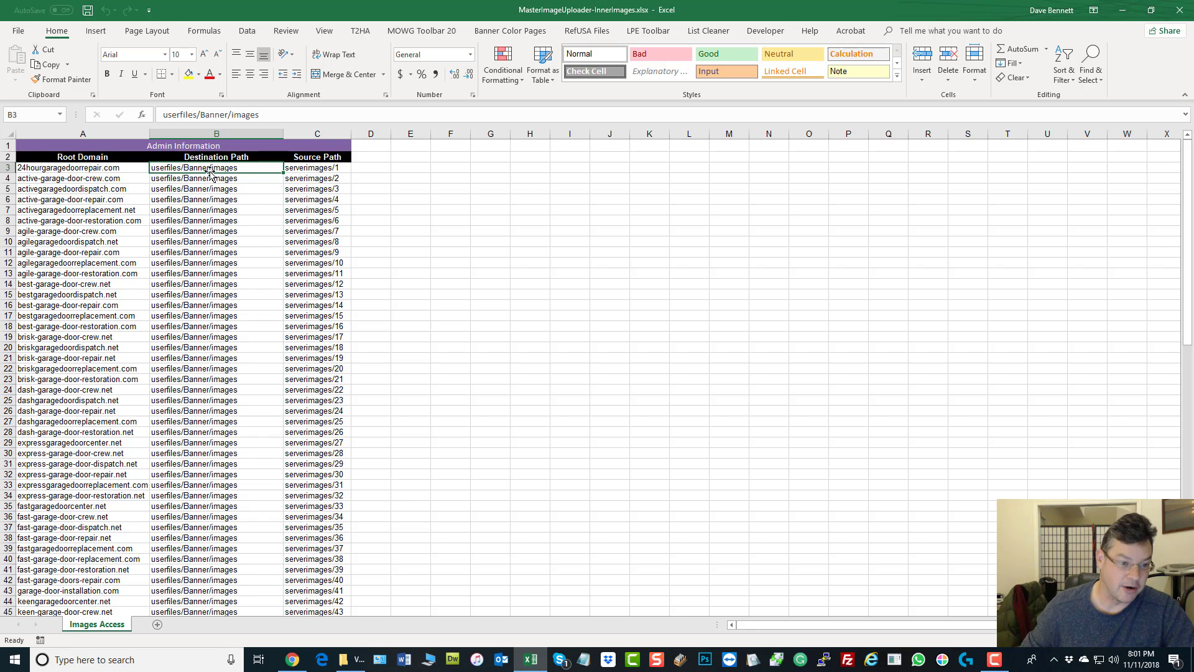
pyautogui.doubleClick(239, 168)
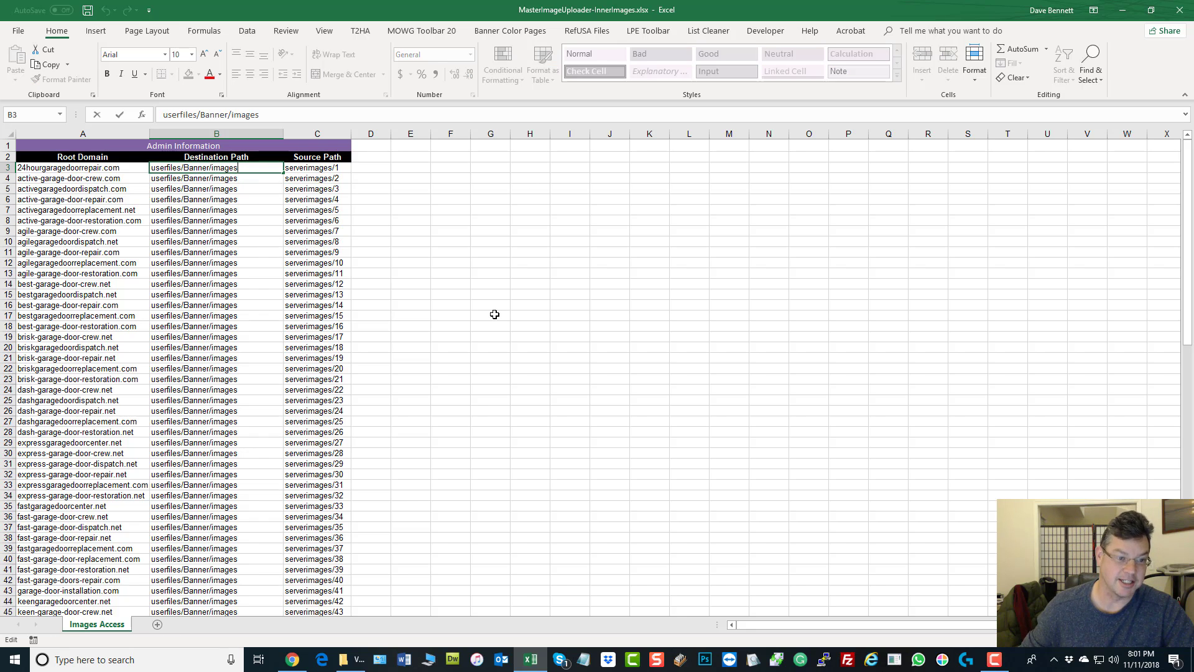
pyautogui.press('BackSpace')
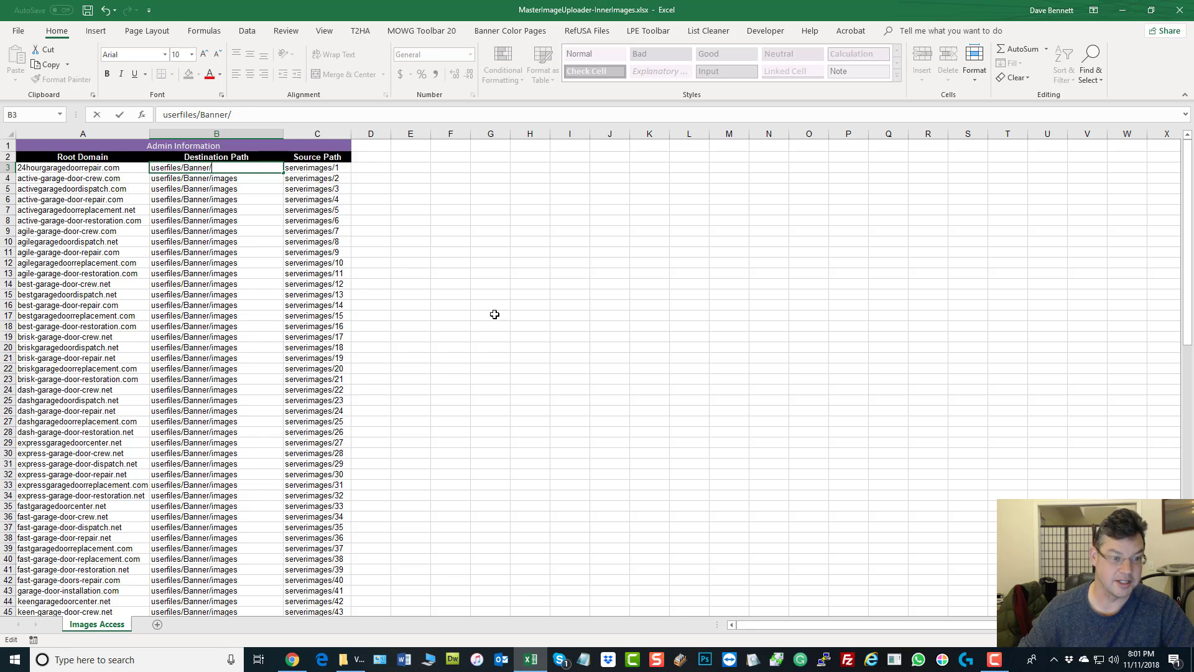
pyautogui.press('Return')
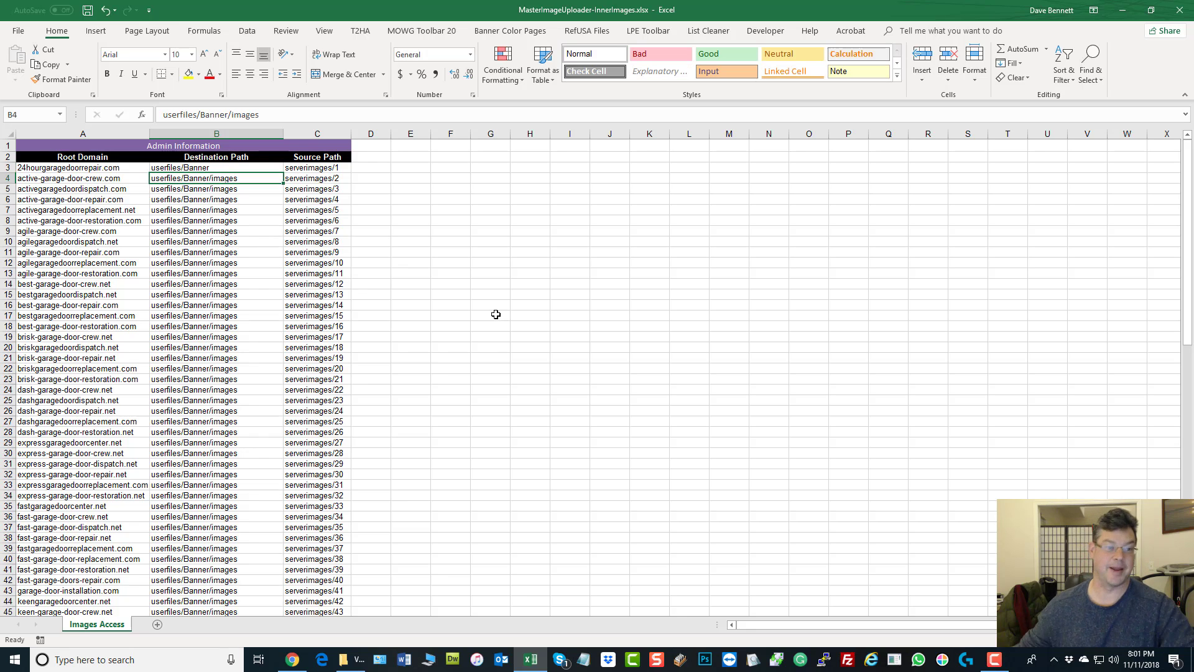
pyautogui.click(489, 318)
pyautogui.click(236, 169)
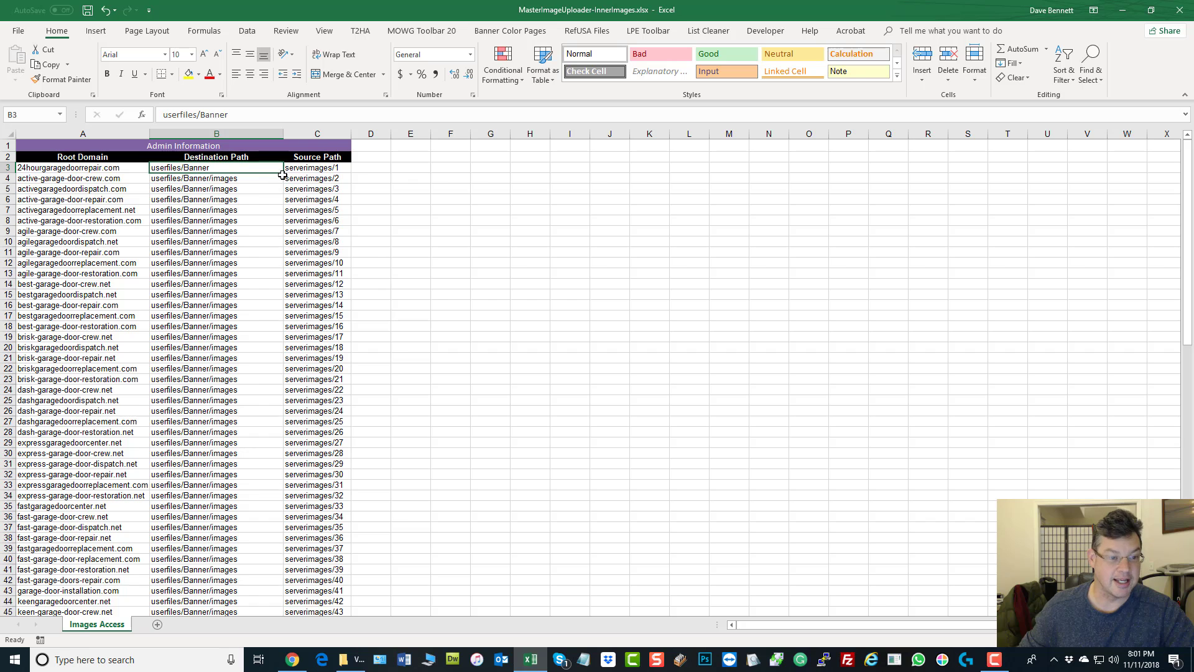
pyautogui.moveTo(284, 175); pyautogui.dragTo(236, 589)
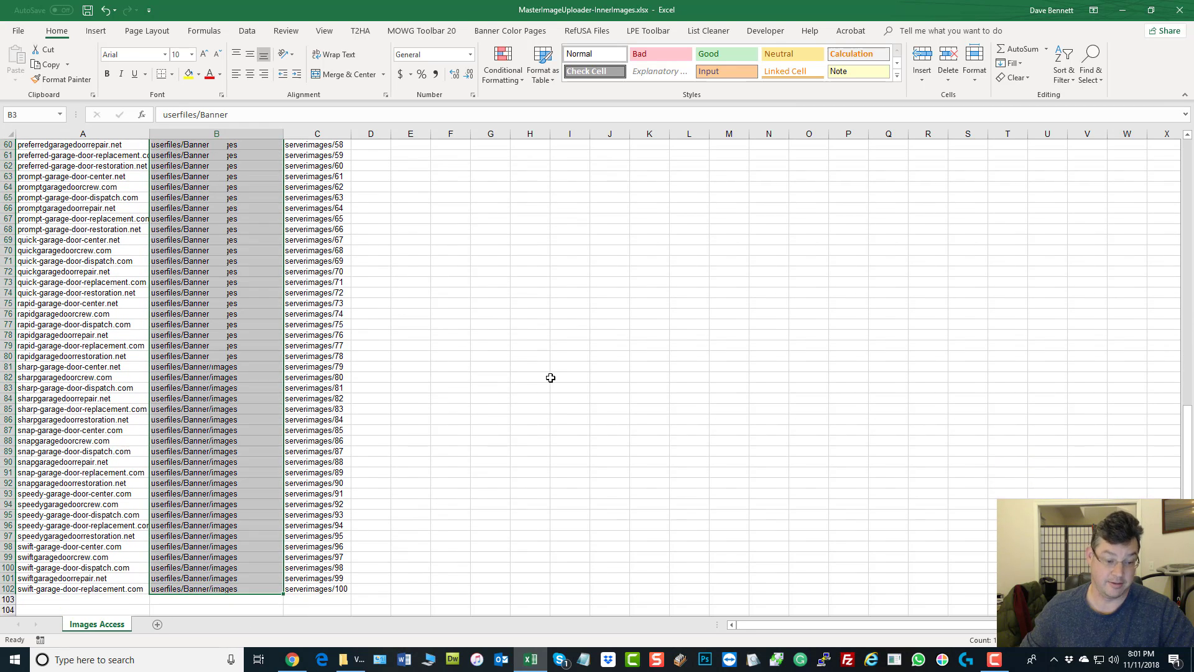
pyautogui.click(550, 377)
pyautogui.scroll(20, 573, 376)
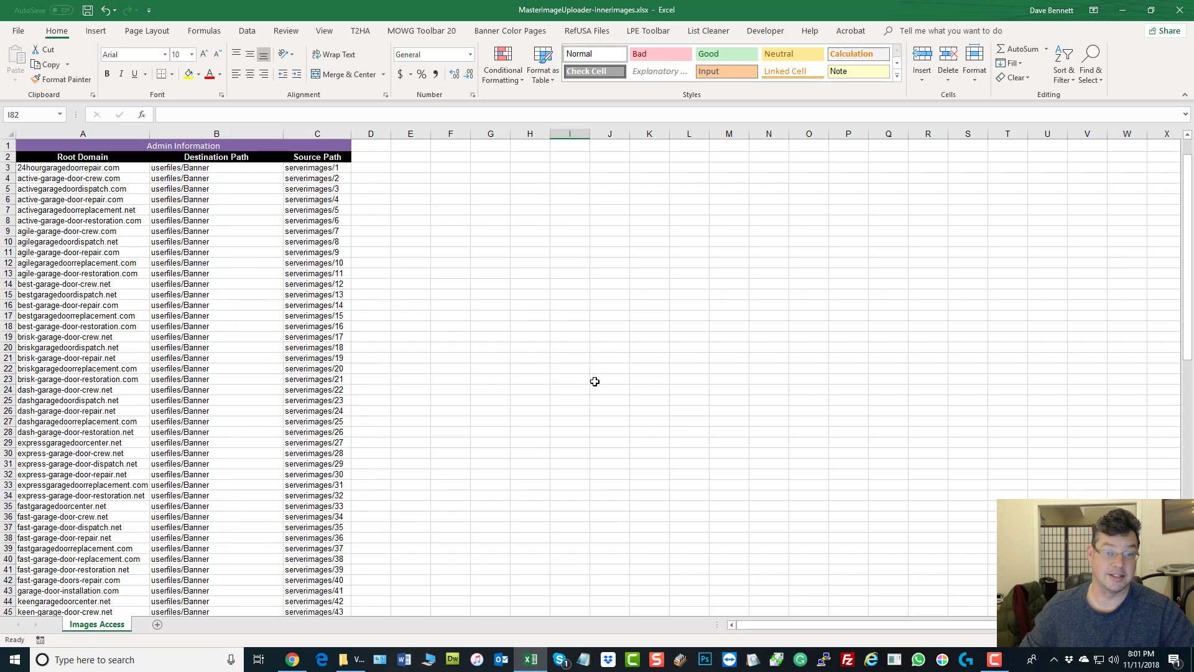
# - Set the first domain's Source Path to serverimages/images and fit the column width to its contents
pyautogui.doubleClick(338, 166)
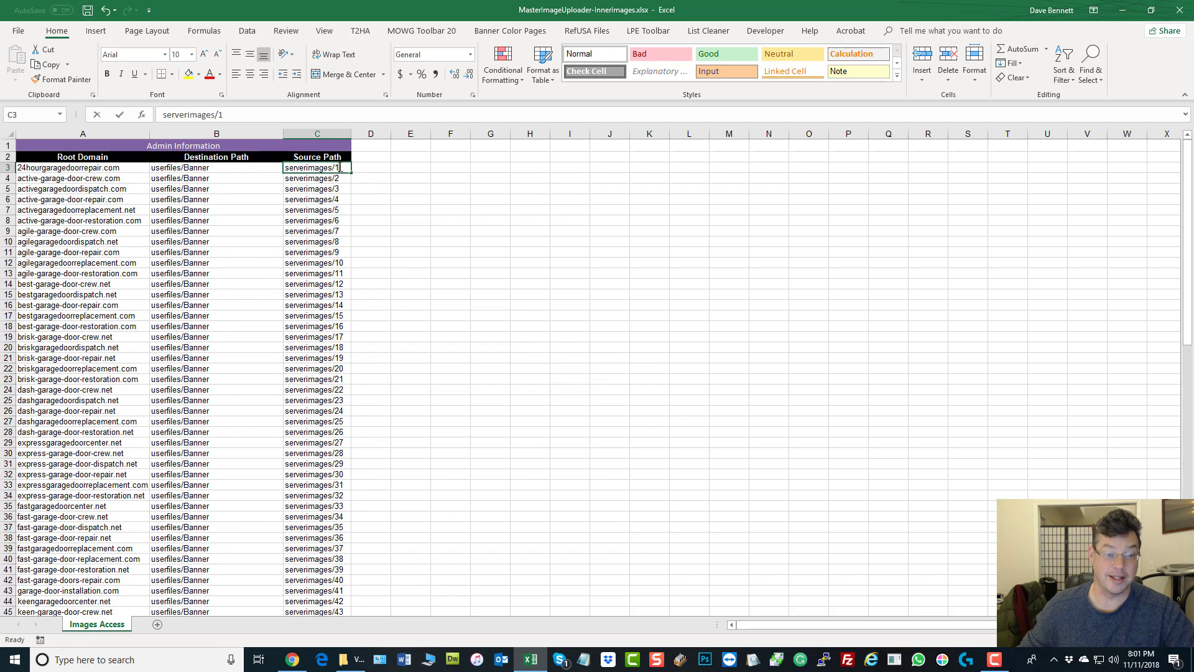
pyautogui.write('i')
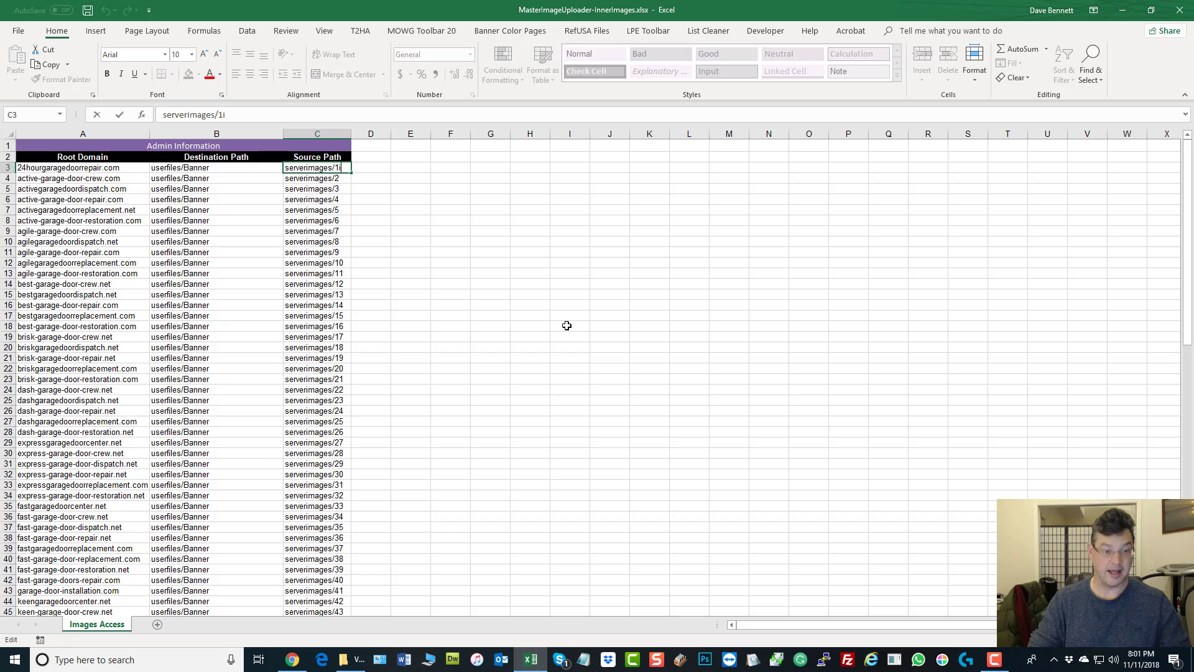
pyautogui.write('mages')
pyautogui.press('Return')
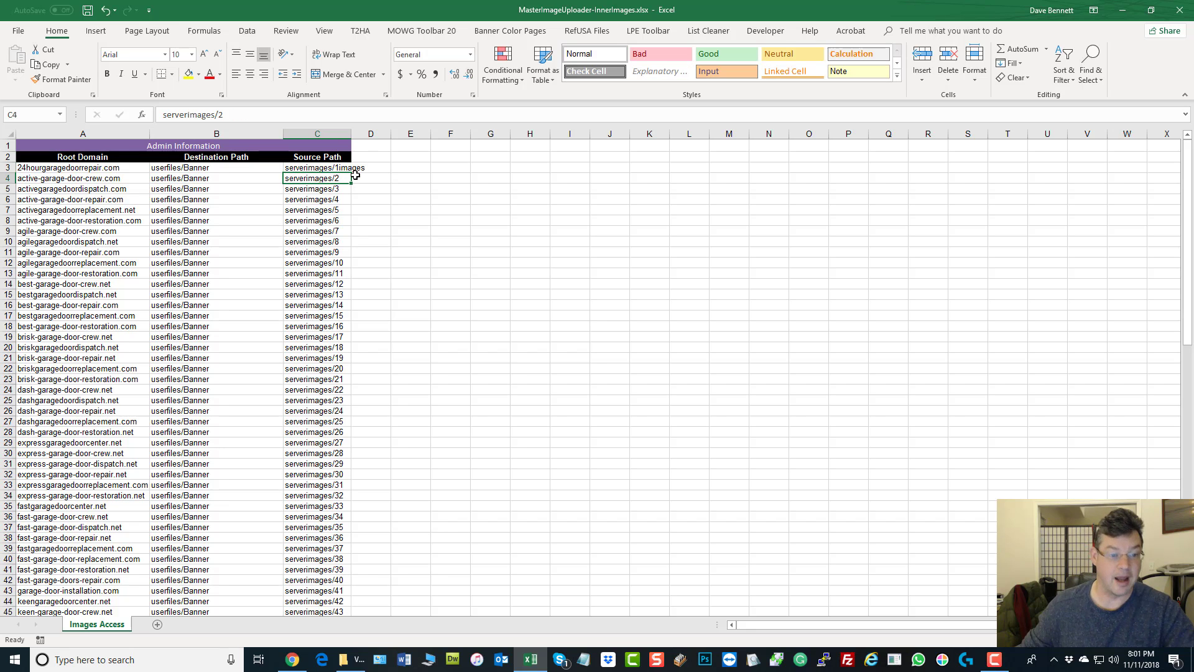
pyautogui.doubleClick(337, 169)
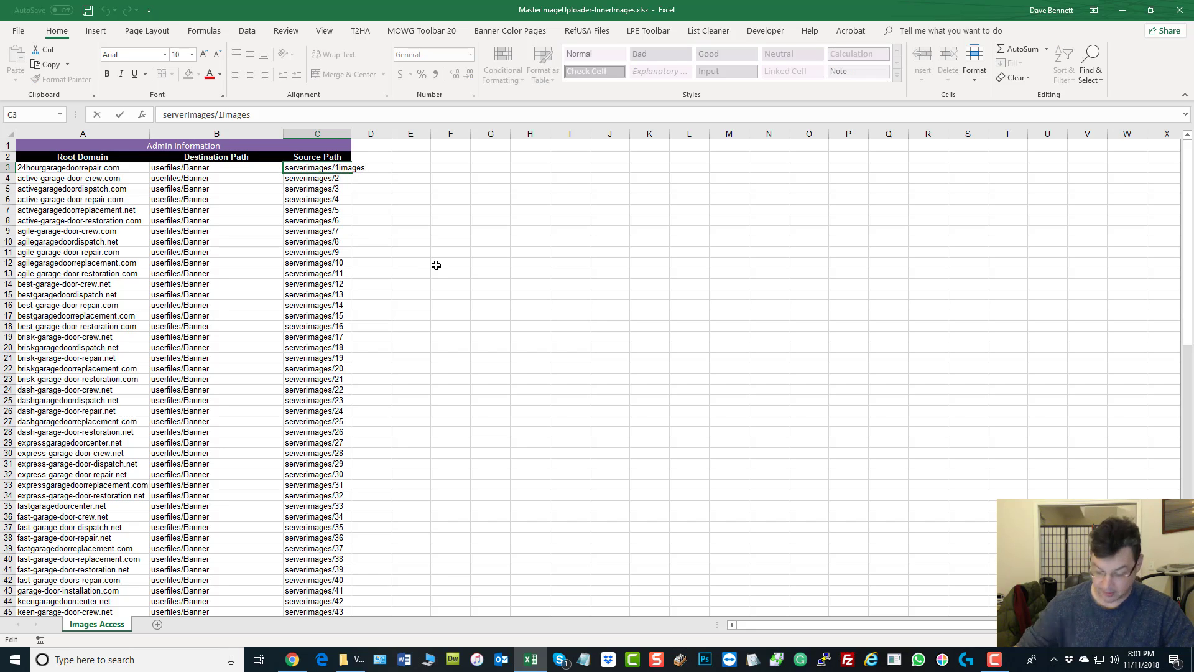
pyautogui.press('BackSpace')
pyautogui.press('Return')
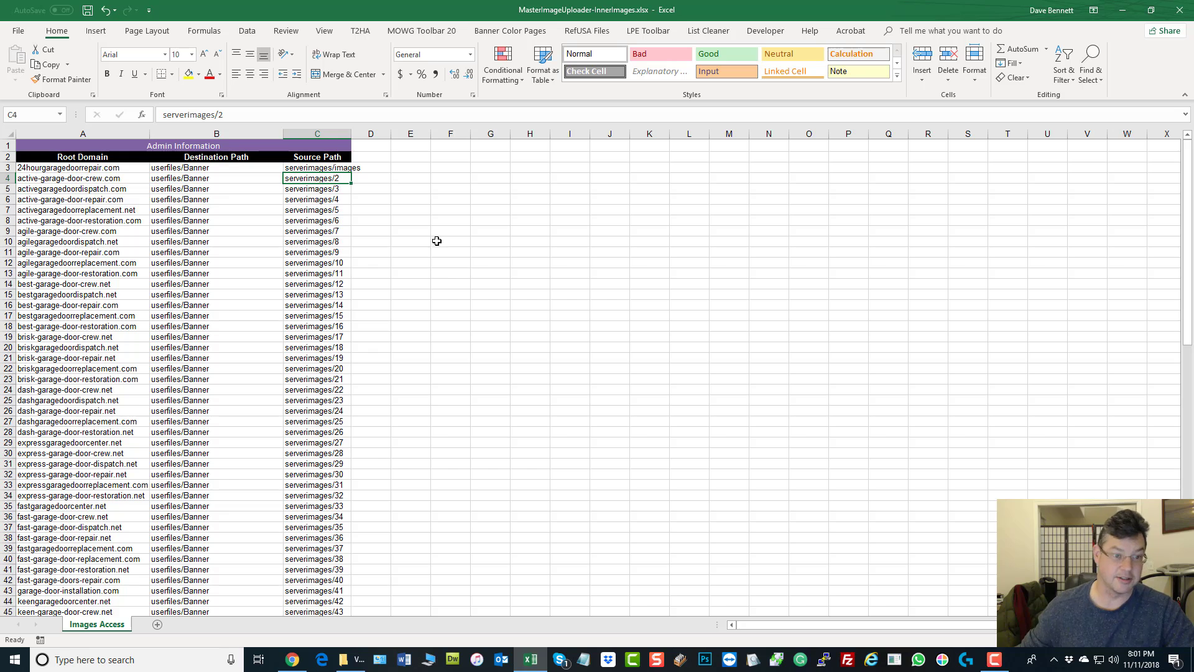
pyautogui.doubleClick(352, 133)
# - Fill the first domain's Source Path down to all the other domains and save the workbook
pyautogui.click(339, 166)
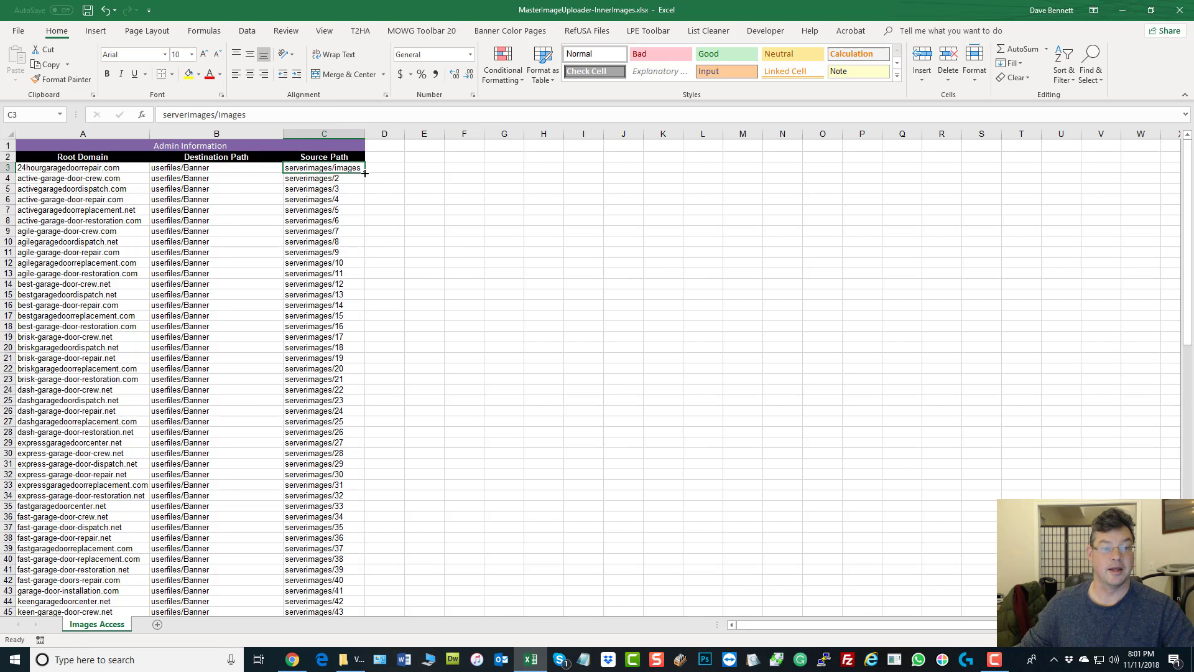
pyautogui.moveTo(364, 172); pyautogui.dragTo(373, 604)
pyautogui.click(620, 431)
pyautogui.scroll(20, 687, 405)
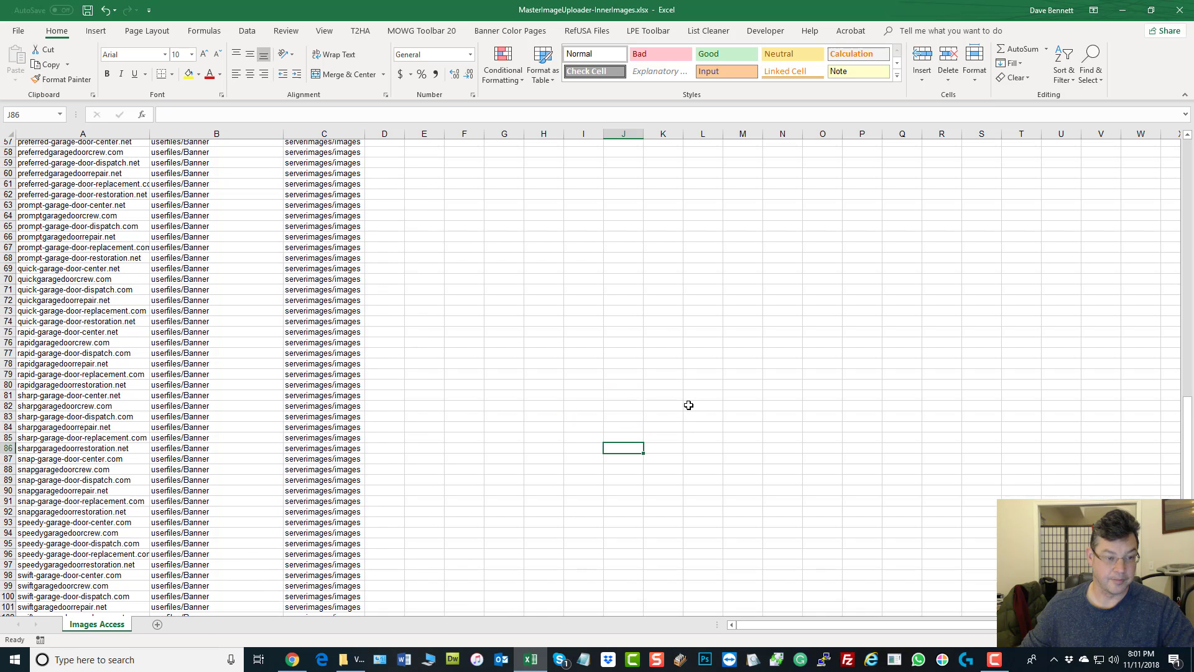
pyautogui.click(68, 240)
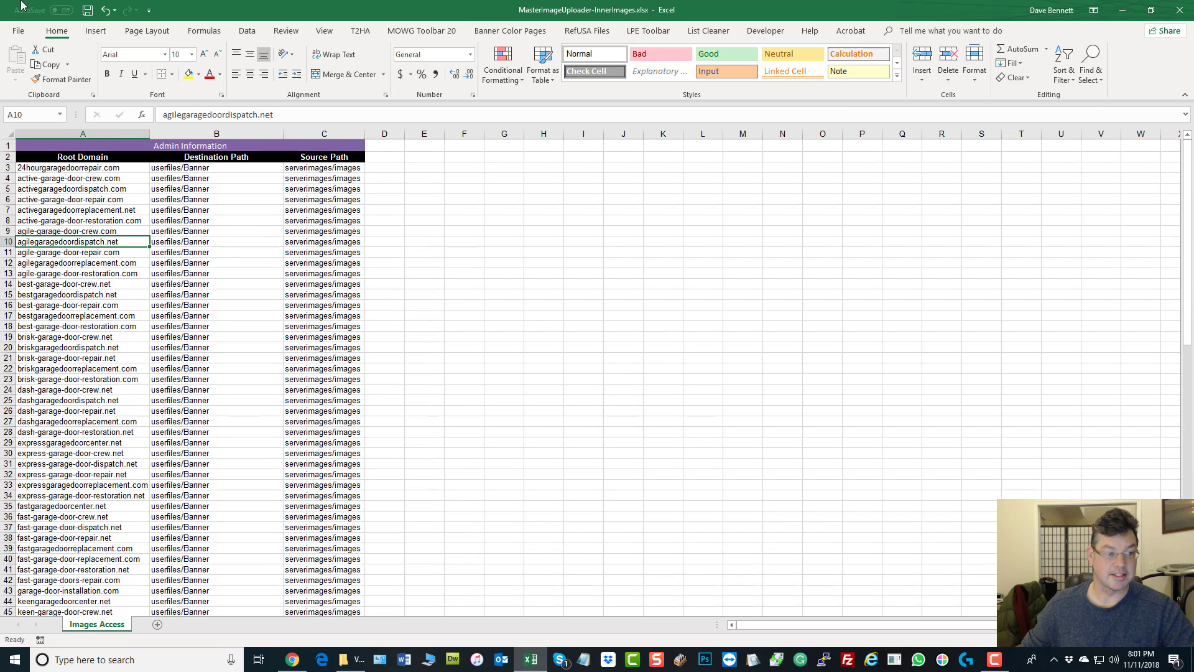
pyautogui.click(88, 10)
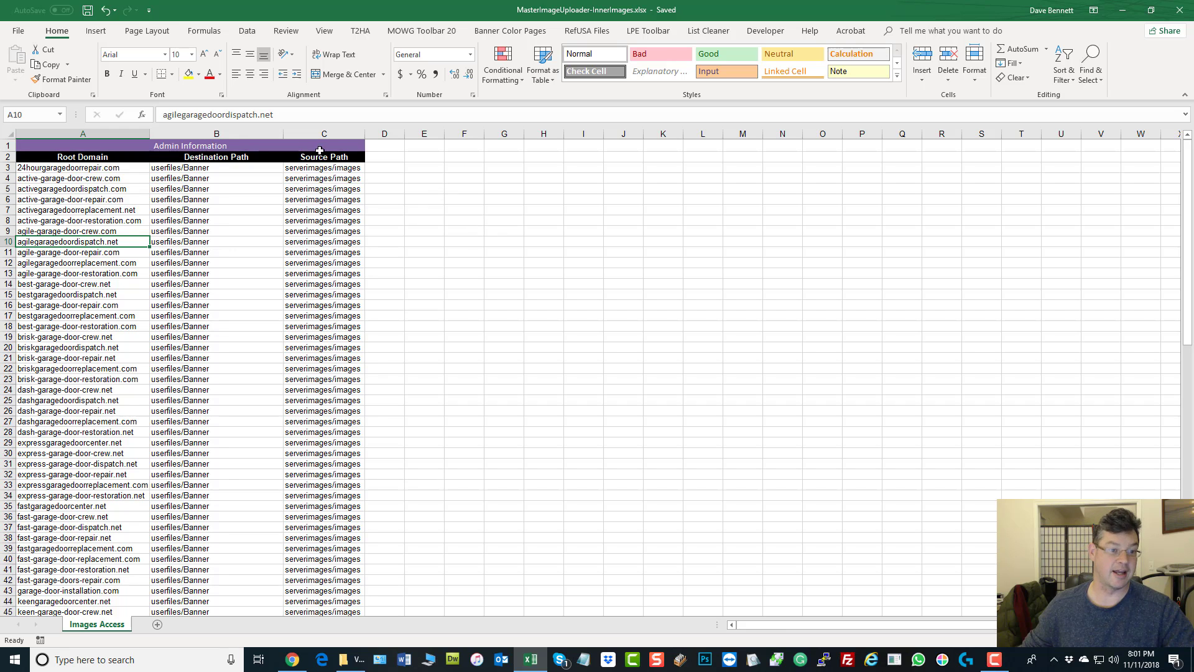
# - Fit the Destination Path column's width to its contents and save the workbook
pyautogui.doubleClick(283, 134)
pyautogui.click(435, 251)
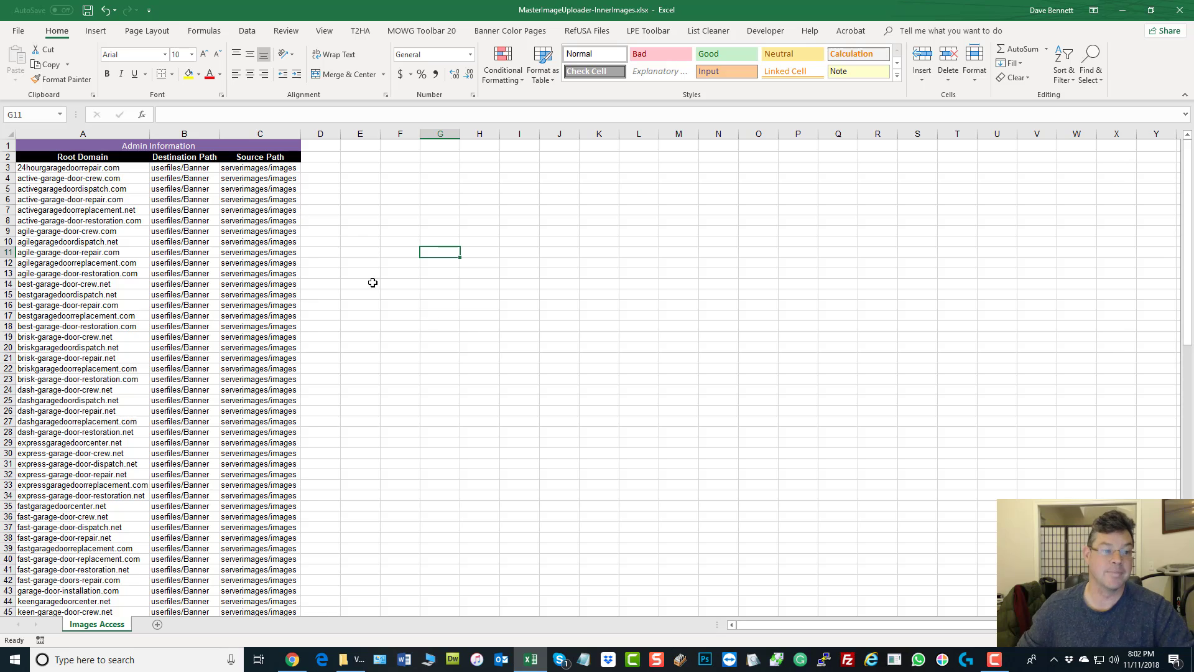
pyautogui.click(87, 10)
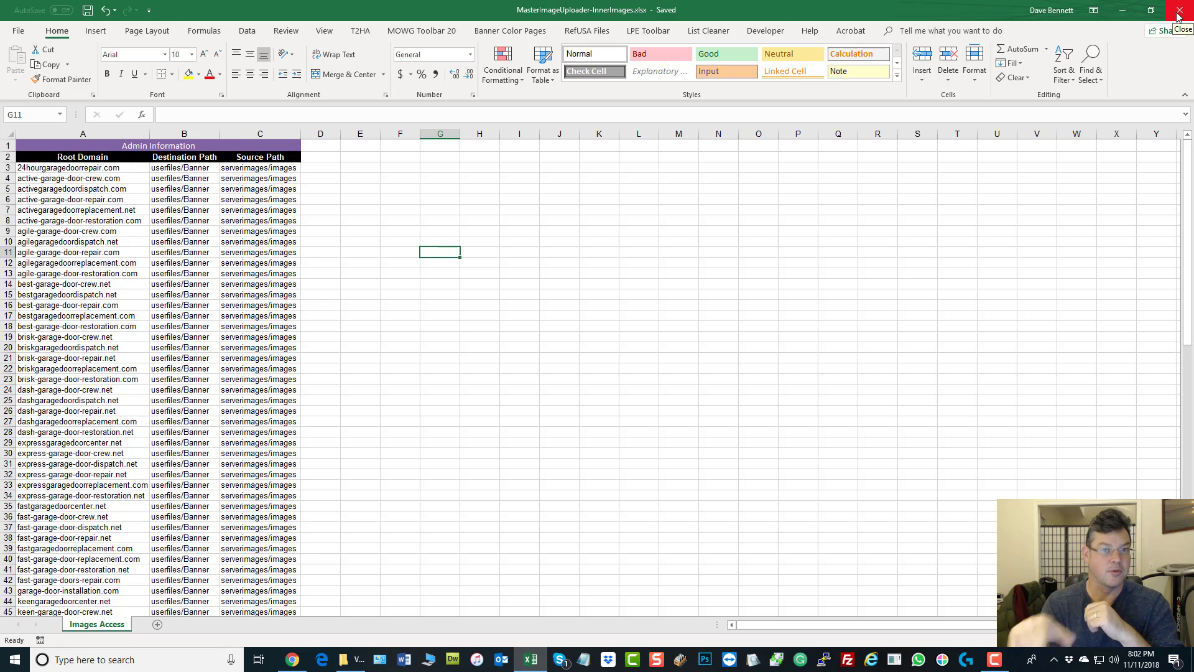
# - Change the first domain's Destination Path to userfiles/Banner/images and fit the column width to it
pyautogui.doubleClick(212, 168)
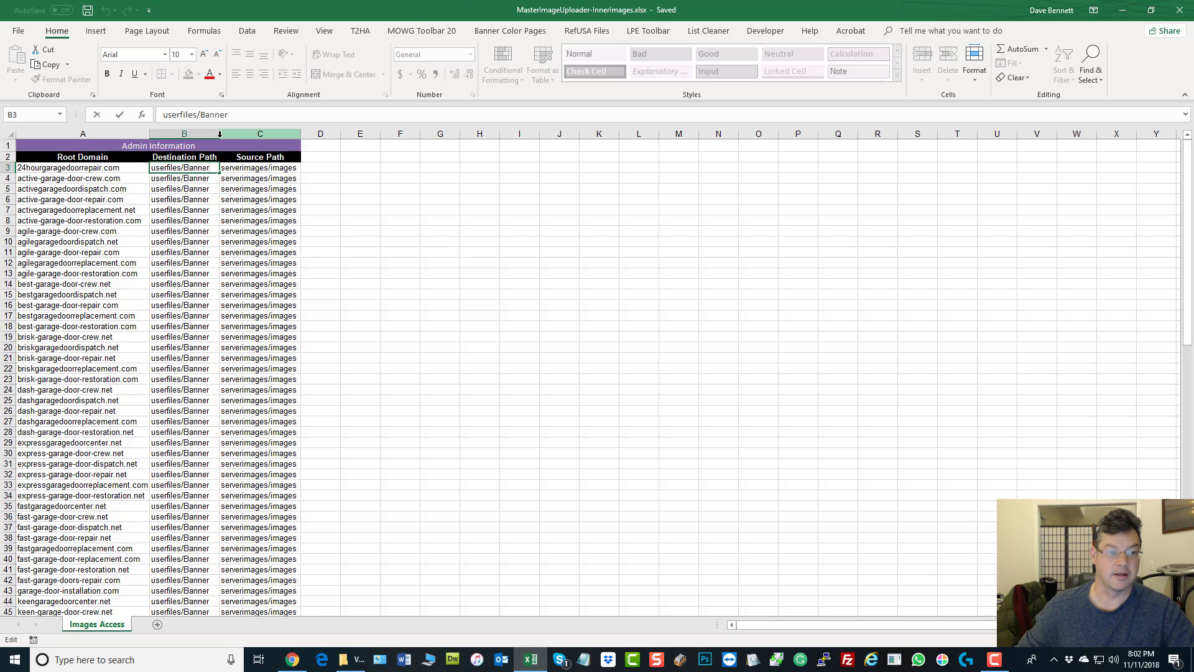
pyautogui.write('/')
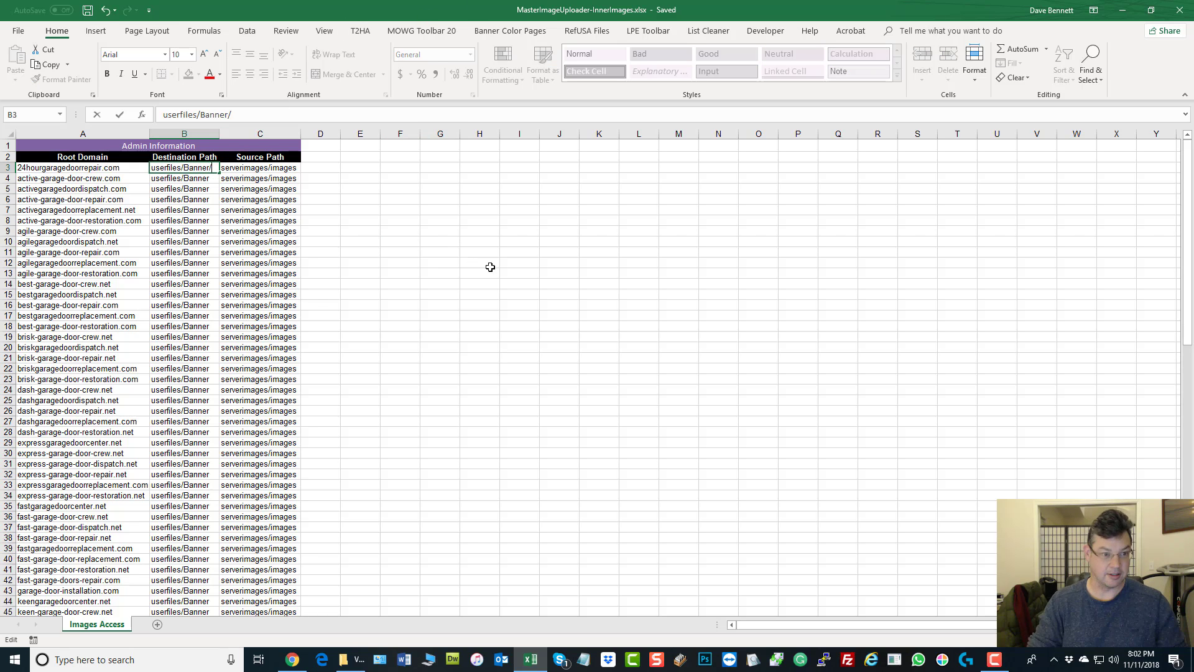
pyautogui.write('images')
pyautogui.press('Return')
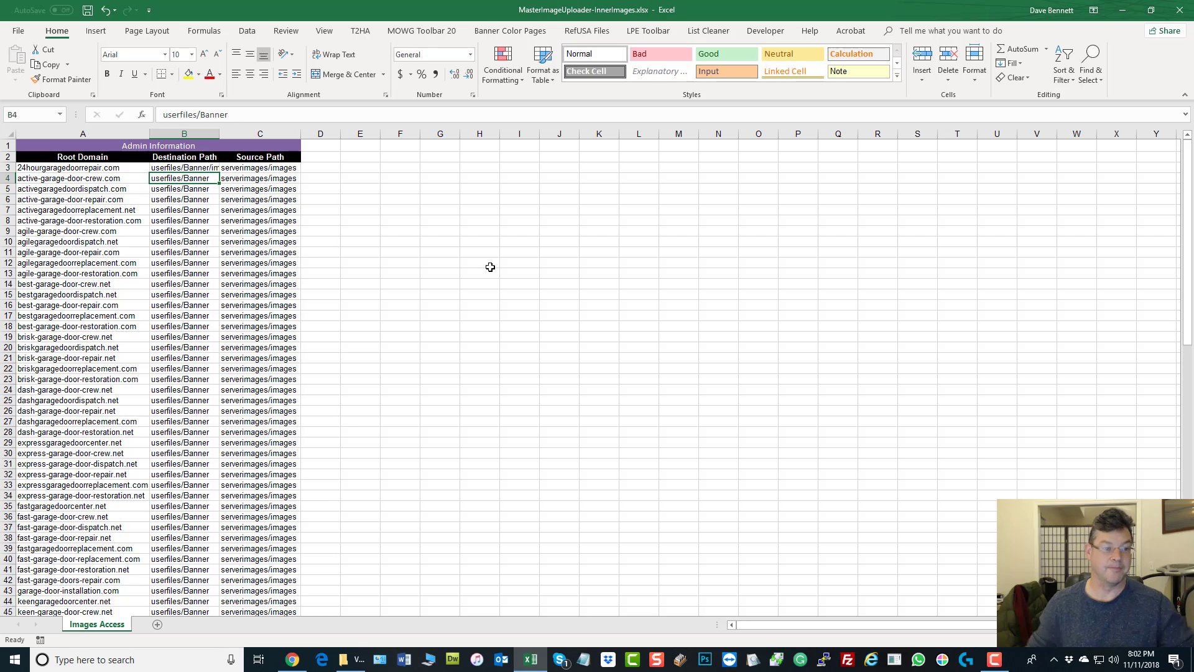
pyautogui.doubleClick(217, 135)
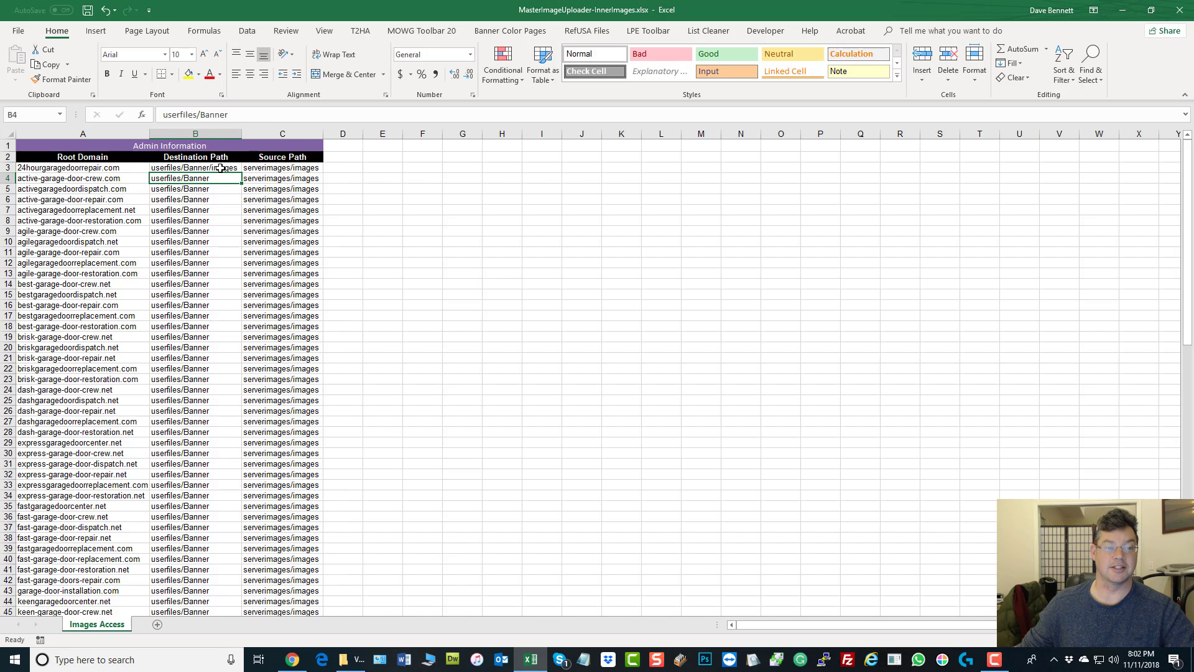
# - Fill the first domain's Destination Path down to all the other domains through row 102
pyautogui.click(221, 167)
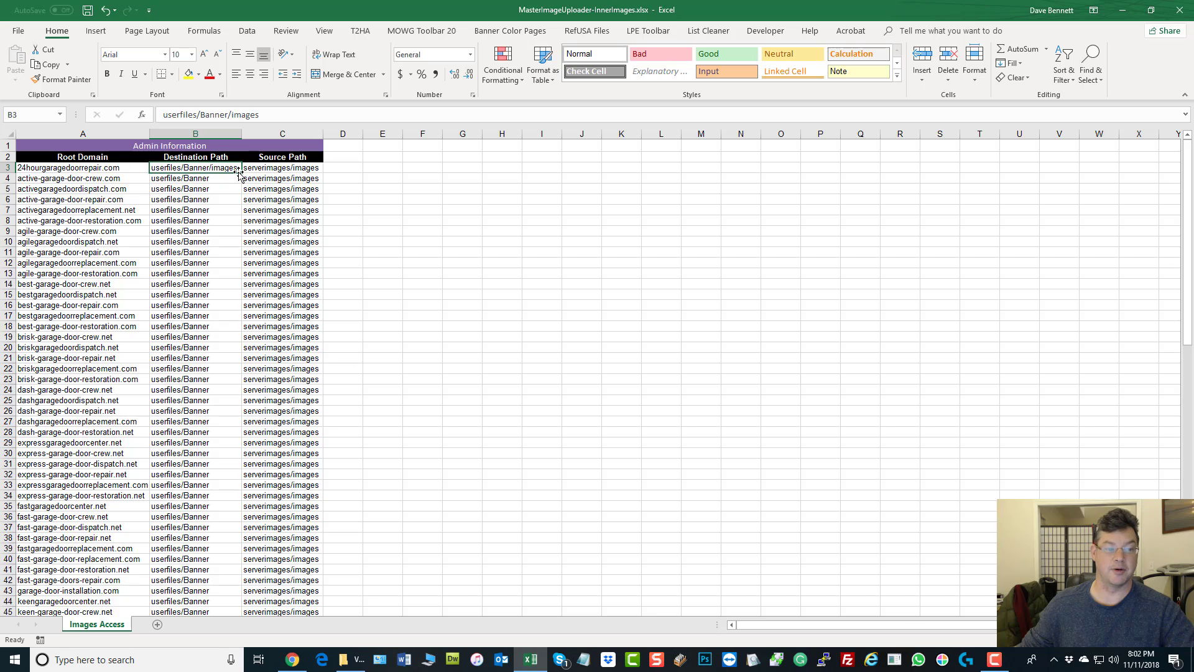
pyautogui.moveTo(239, 171); pyautogui.dragTo(241, 602)
pyautogui.click(698, 249)
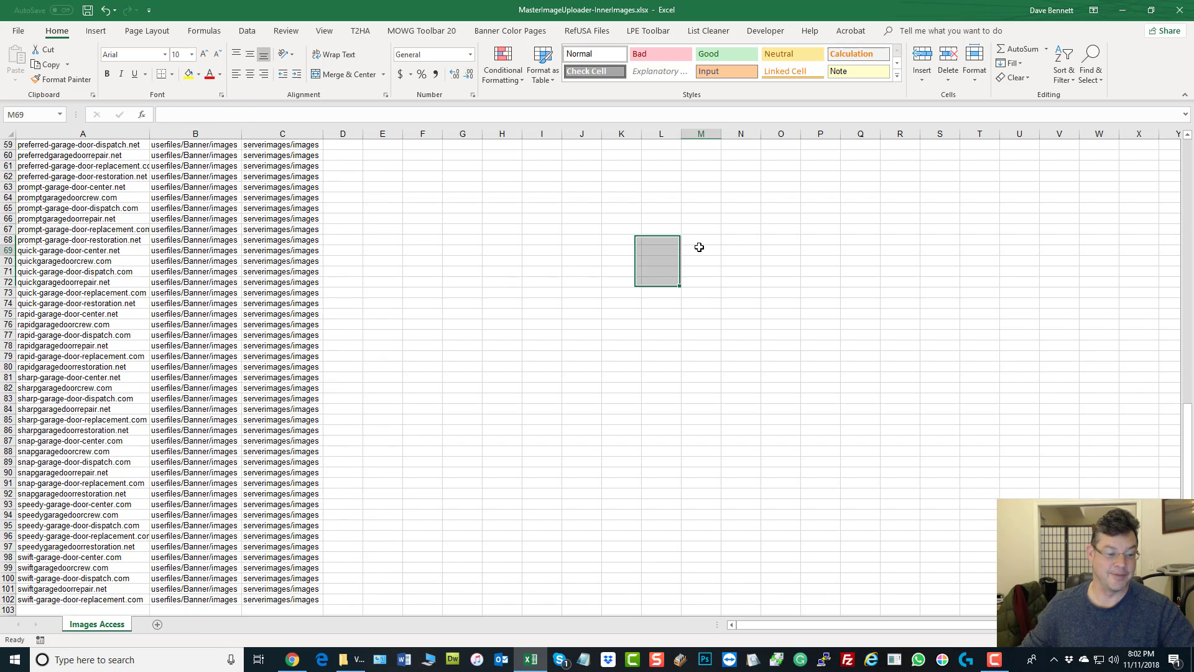
pyautogui.scroll(19, 703, 286)
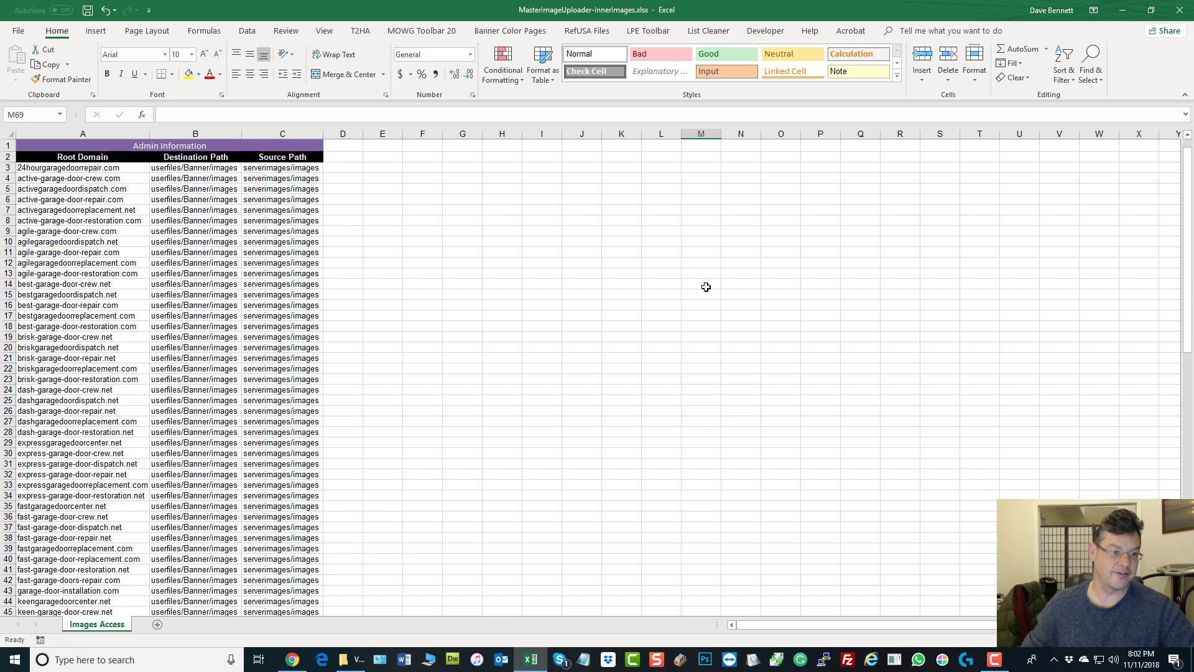
# - Save and close the inner-images workbook, and switch to Varsheet Installer in Chrome
pyautogui.click(88, 10)
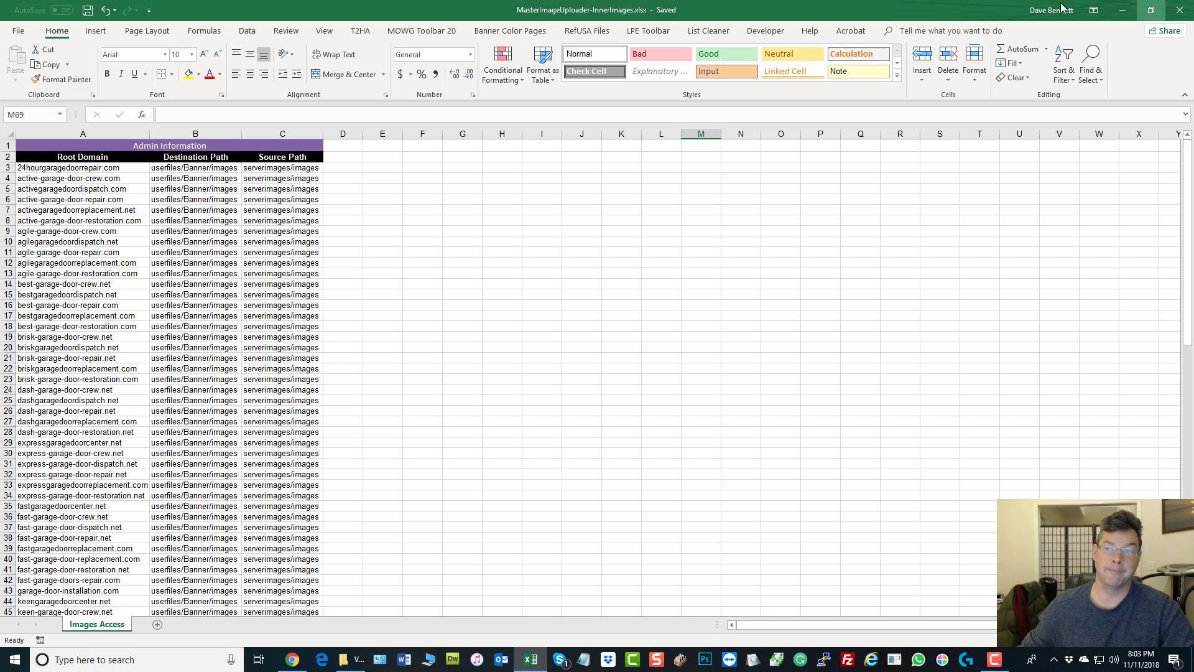
pyautogui.click(1180, 10)
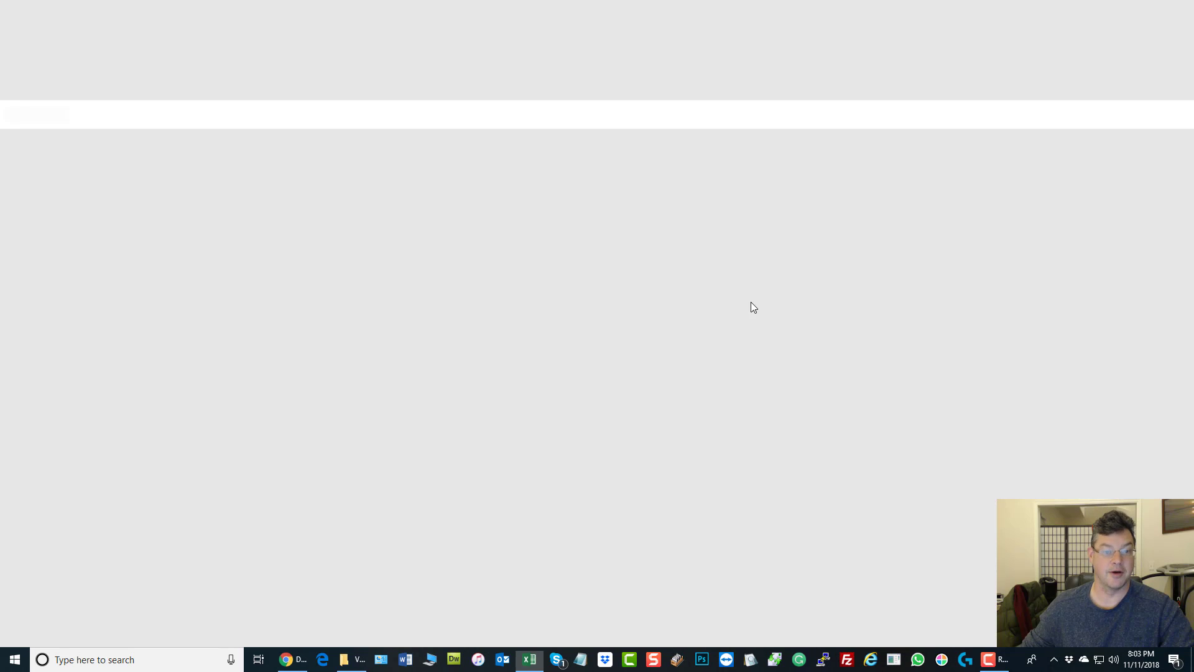
pyautogui.click(293, 659)
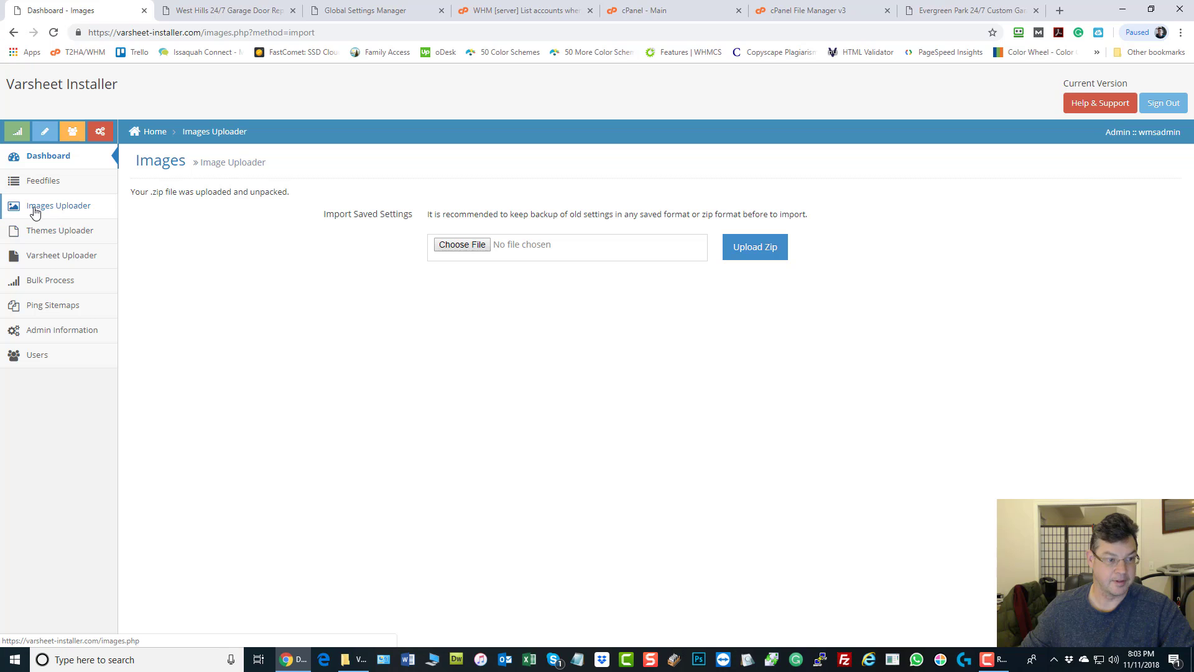
pyautogui.click(1151, 9)
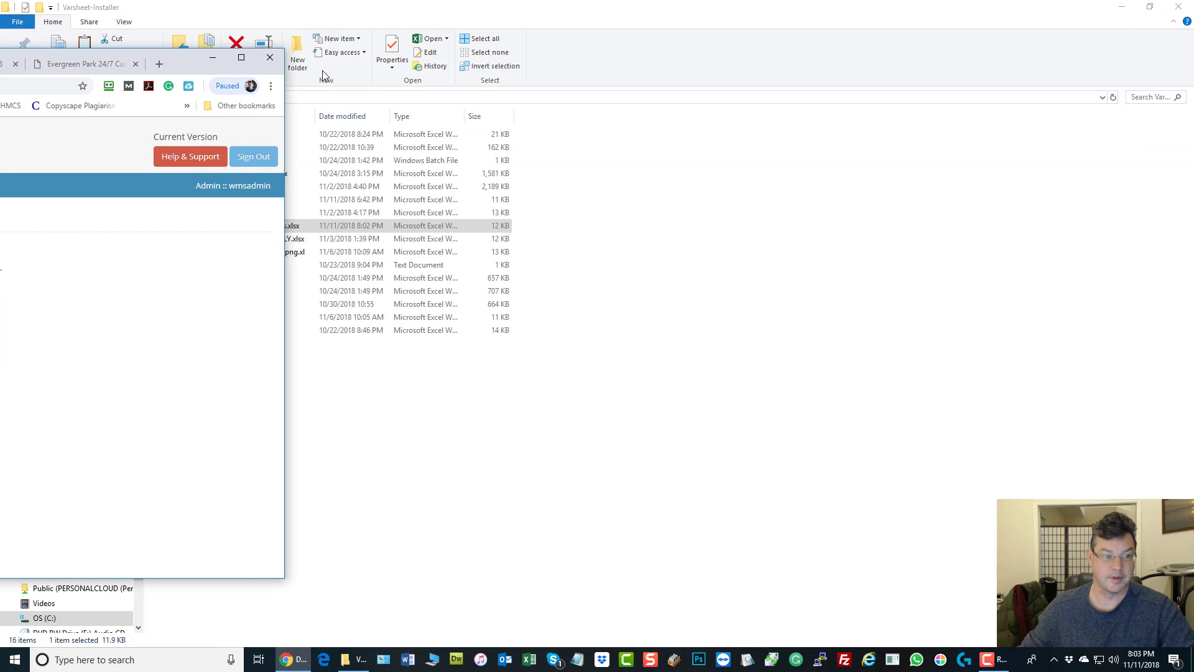
pyautogui.moveTo(190, 59); pyautogui.dragTo(1193, 69)
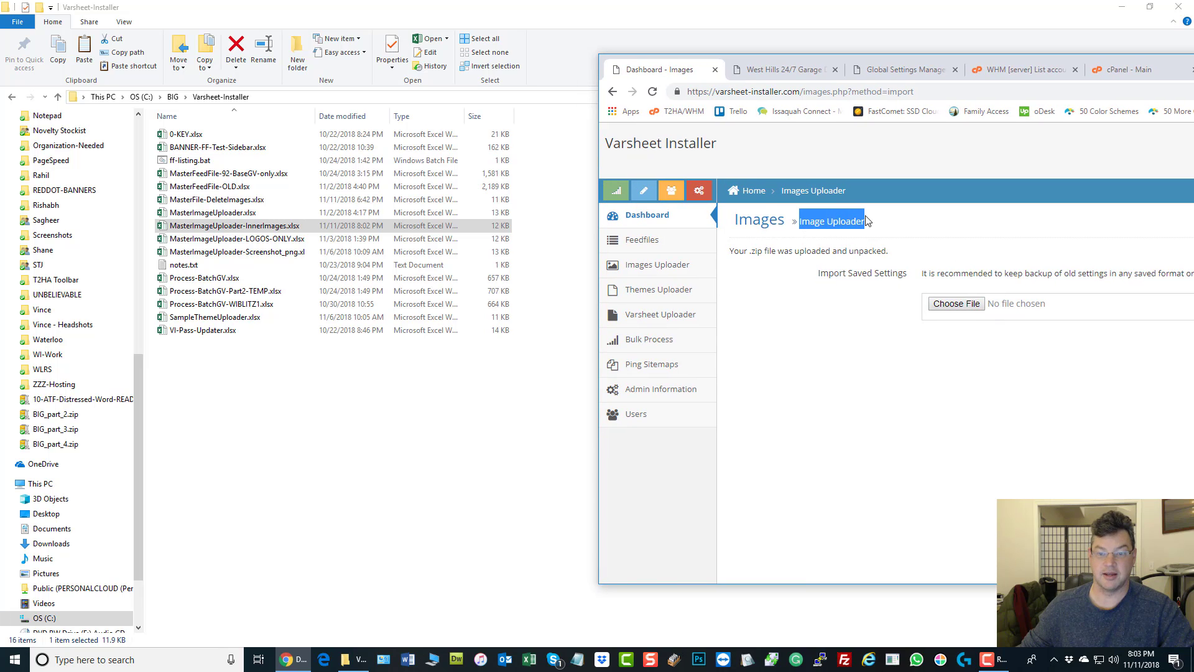
pyautogui.moveTo(800, 222); pyautogui.dragTo(866, 221)
pyautogui.click(218, 227)
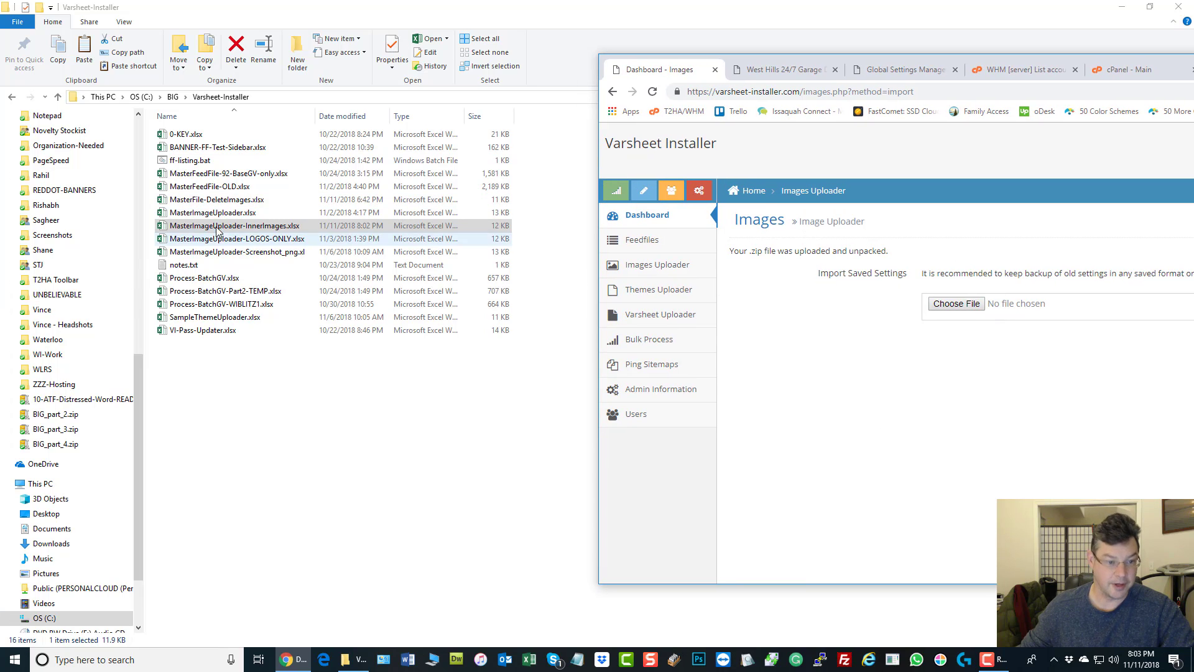
pyautogui.moveTo(218, 230); pyautogui.dragTo(956, 304)
pyautogui.moveTo(901, 58); pyautogui.dragTo(258, 5)
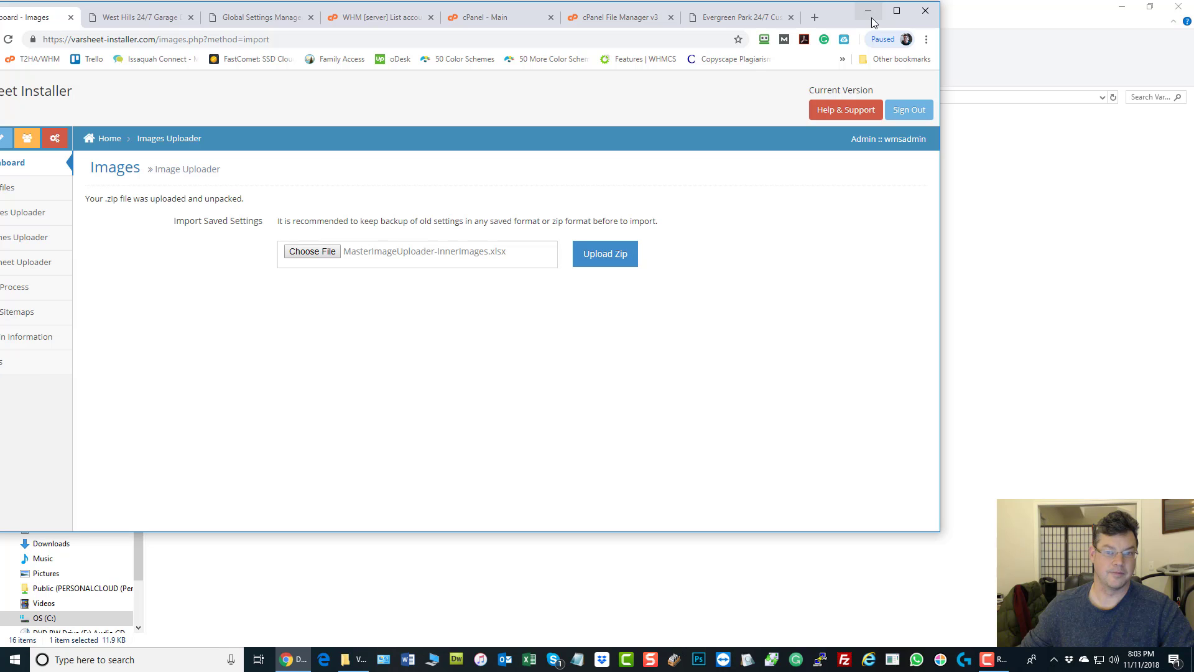
pyautogui.click(897, 11)
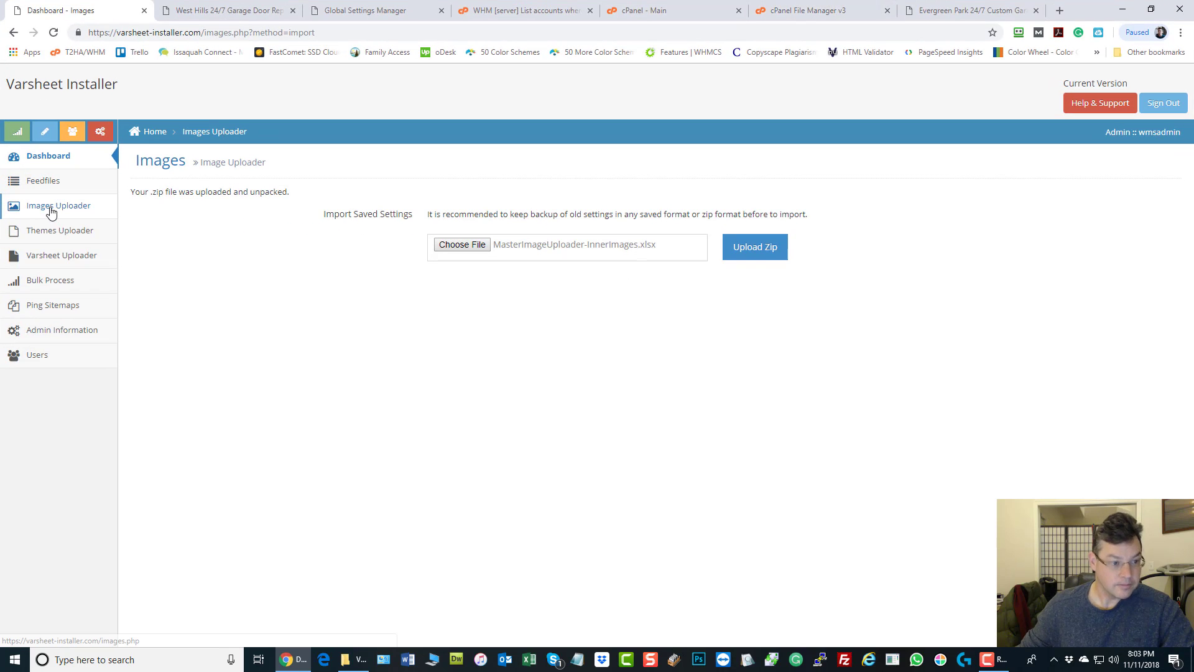
# - Import MasterImageUploader-InnerImages.xlsx through the Images Uploader's images-file import
pyautogui.click(103, 214)
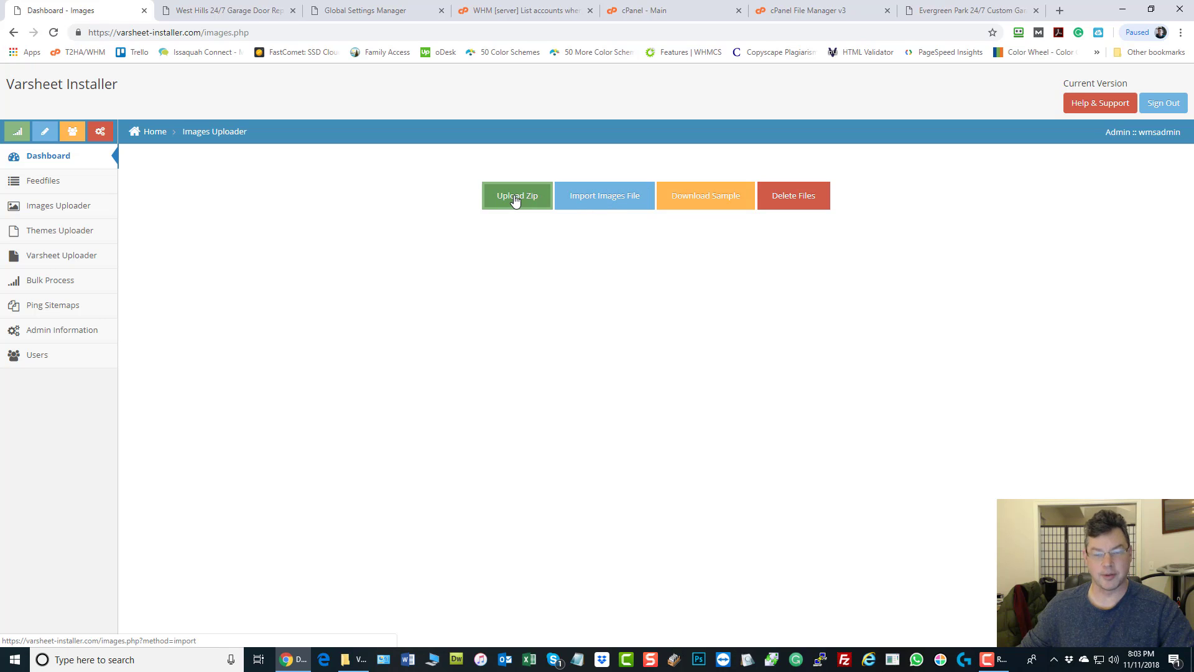
pyautogui.click(608, 207)
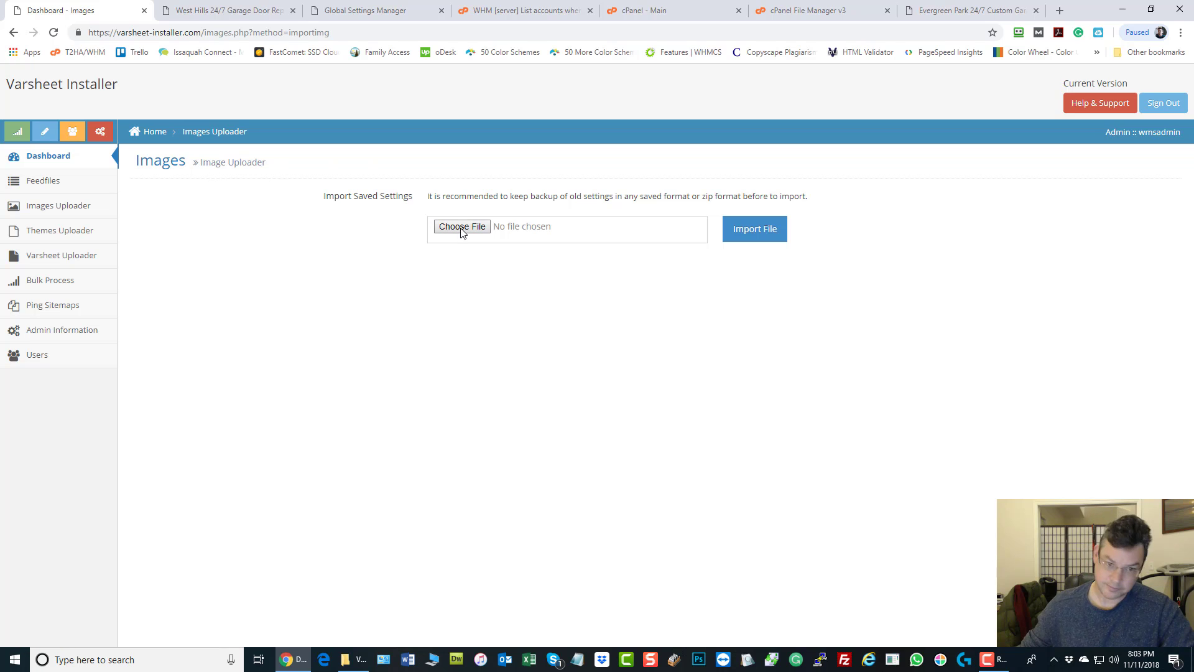
pyautogui.moveTo(1092, 6); pyautogui.dragTo(1048, 61)
pyautogui.moveTo(254, 225); pyautogui.dragTo(912, 285)
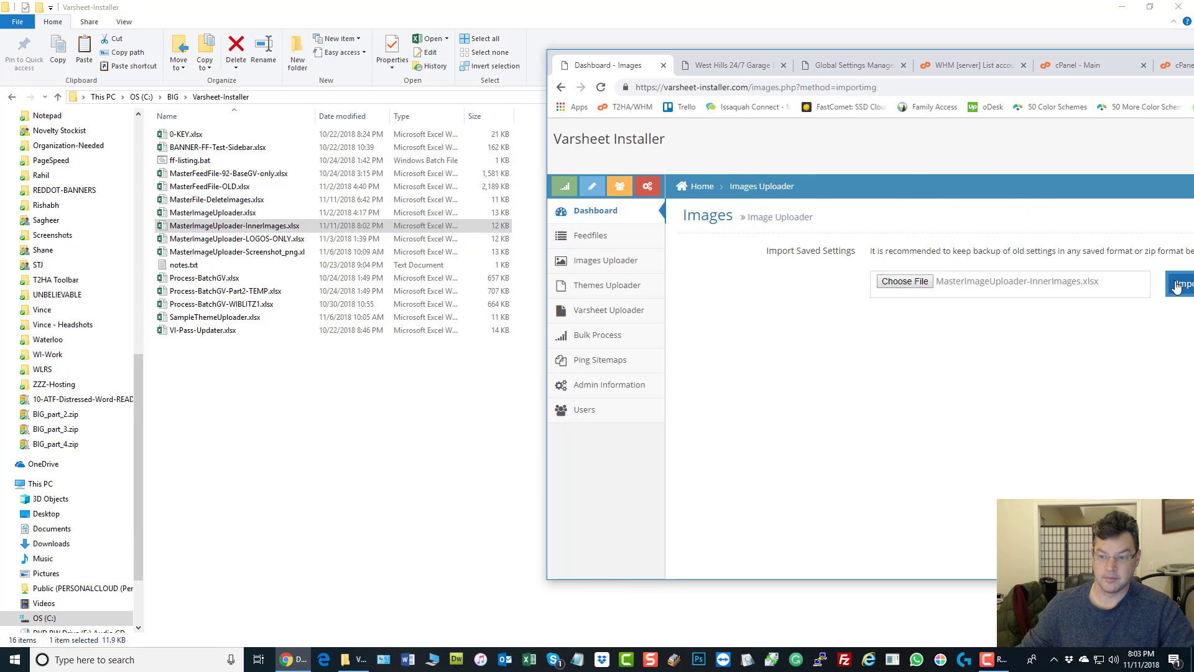
pyautogui.click(1180, 283)
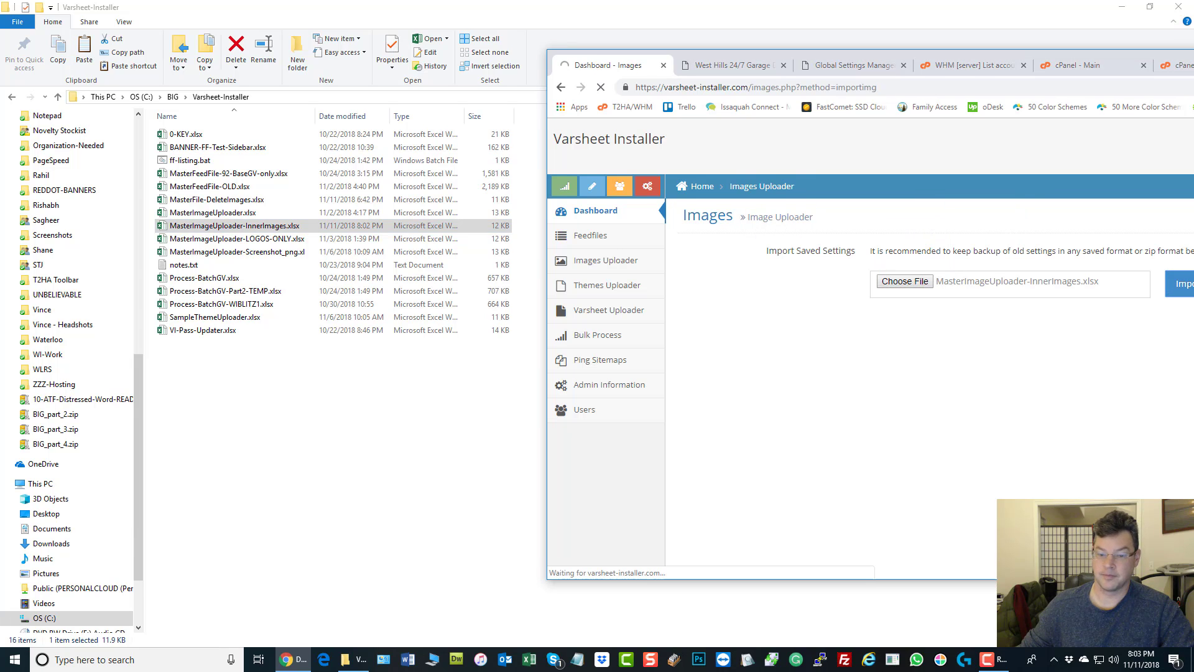
pyautogui.doubleClick(1057, 54)
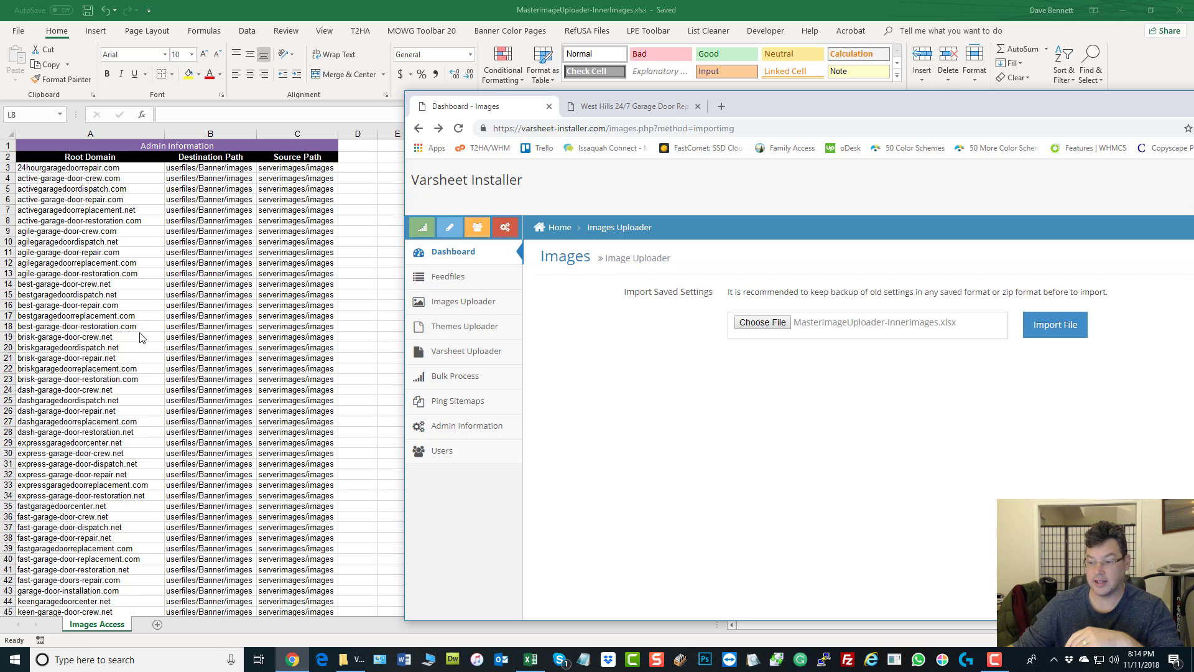
# - Examine the logo, service icons and sidebar images on the already loaded Prompt Garage Door Crew home page
pyautogui.click(617, 111)
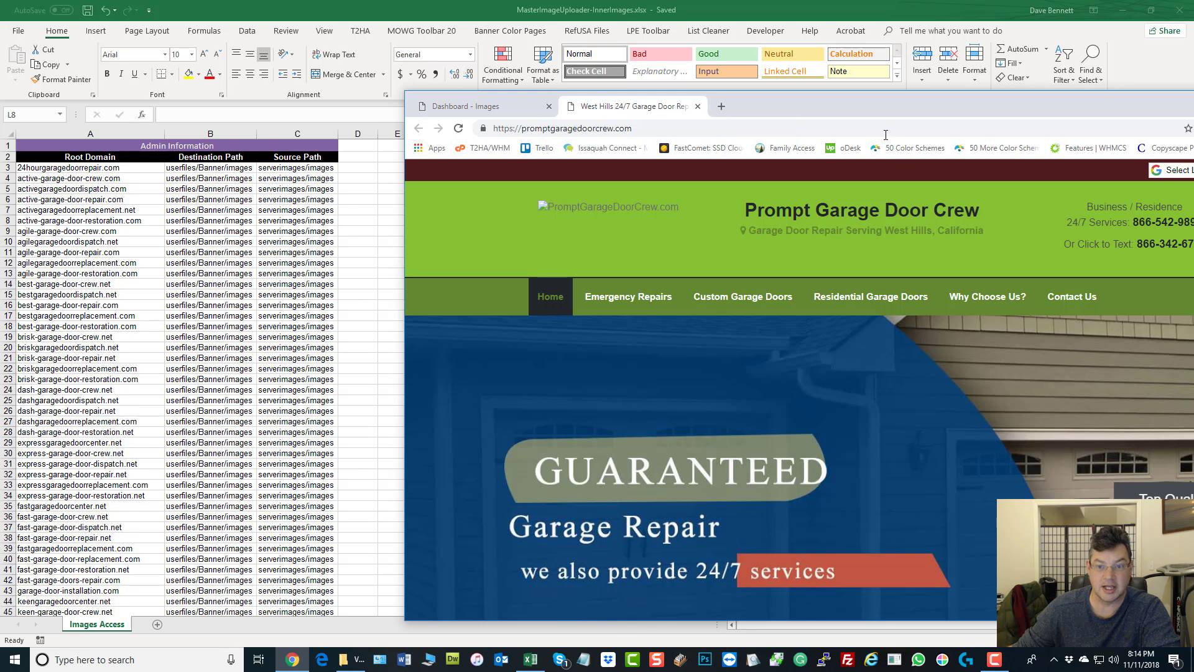
pyautogui.doubleClick(886, 110)
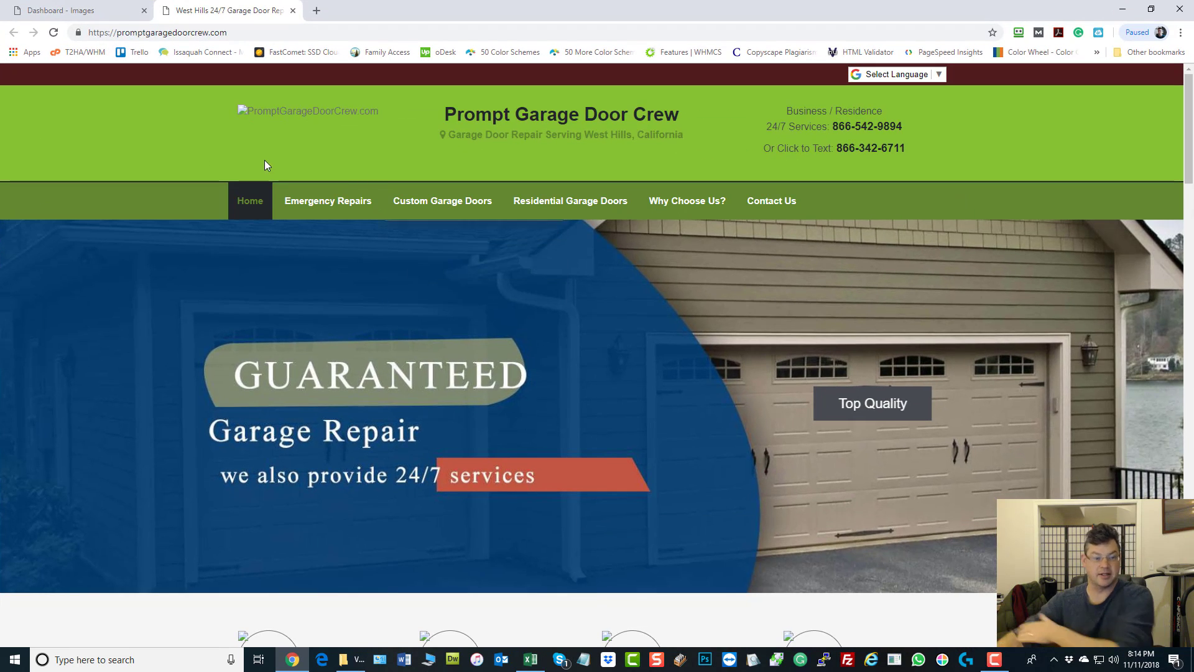
pyautogui.scroll(-8, 779, 367)
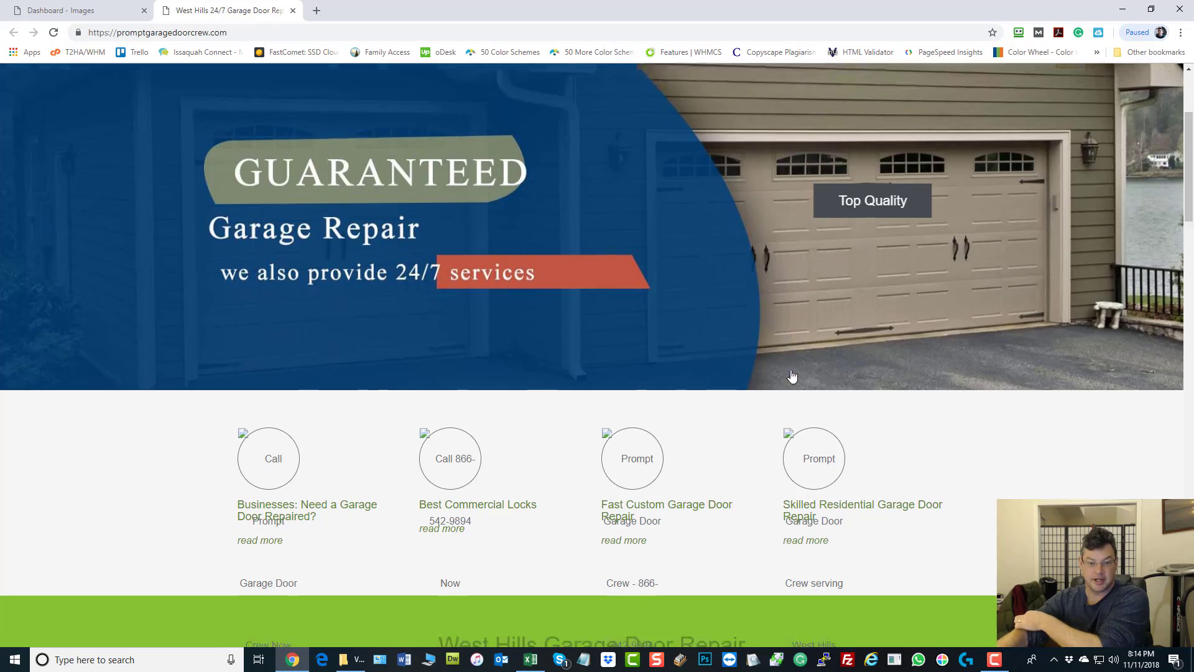
pyautogui.scroll(-12, 1028, 361)
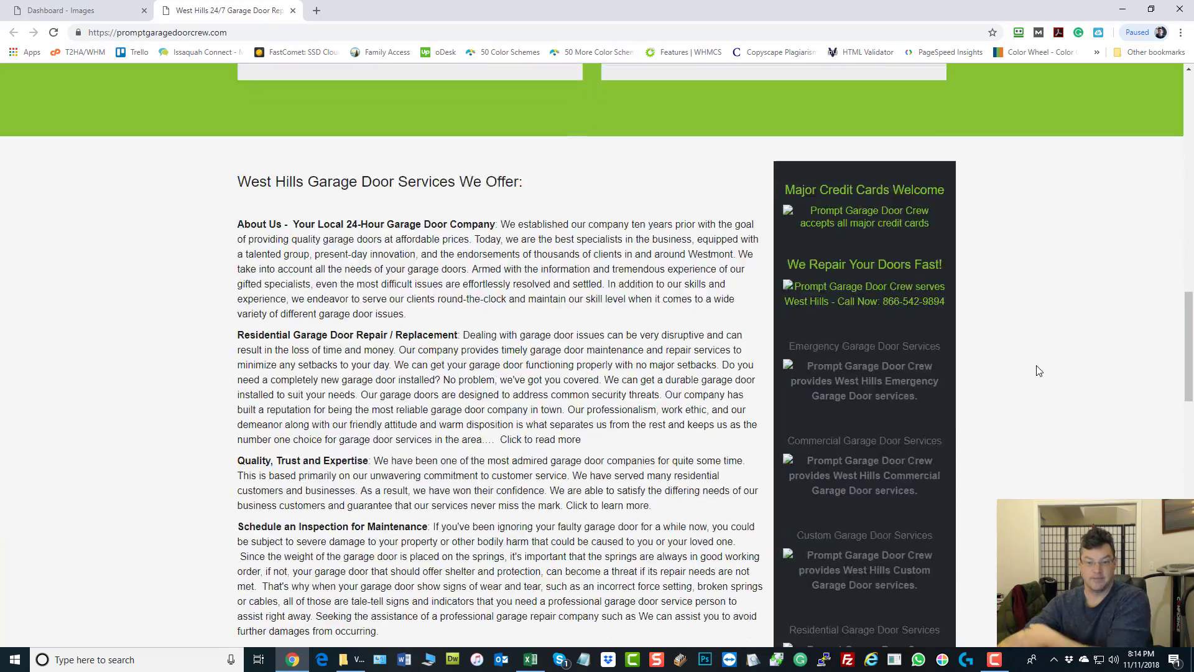
pyautogui.scroll(20, 1029, 389)
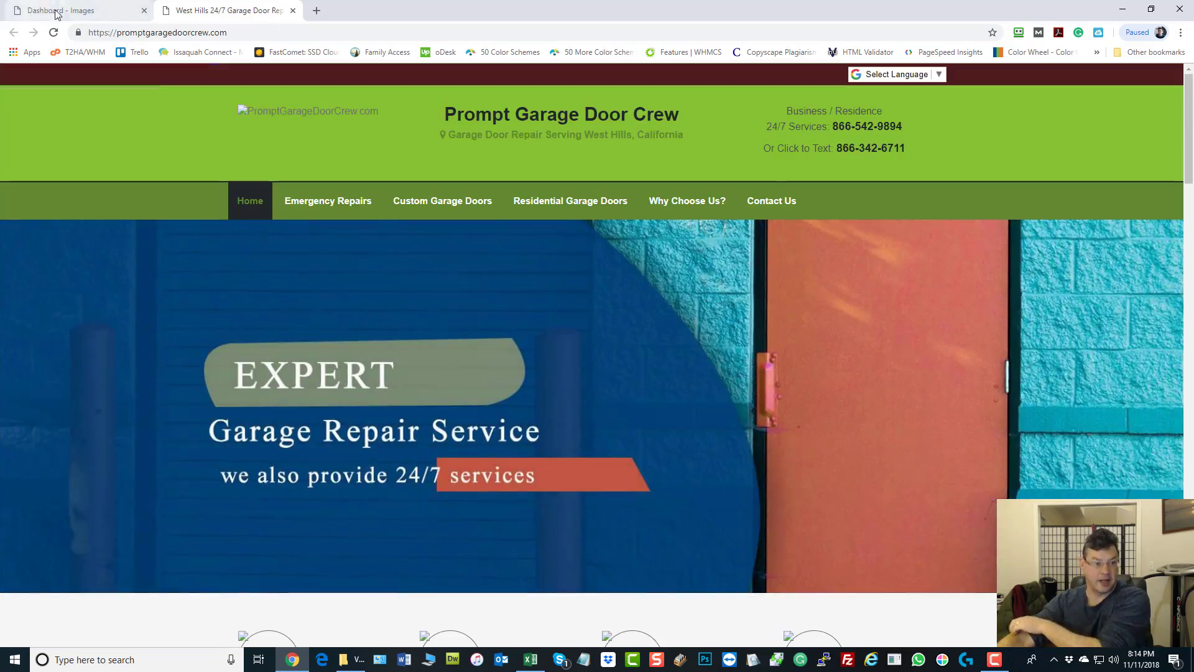
# - Reload the Prompt Garage Door Crew home page and check its logo, icons, service photos, sidebar images and map down to the footer
pyautogui.click(53, 32)
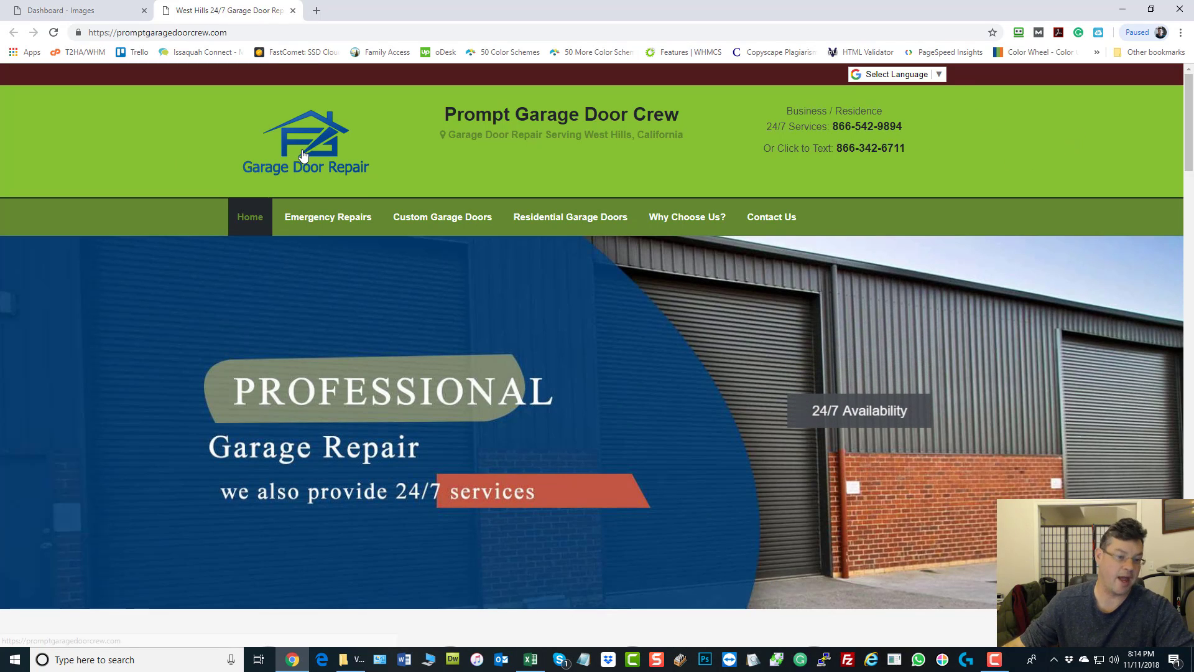
pyautogui.scroll(-6, 453, 187)
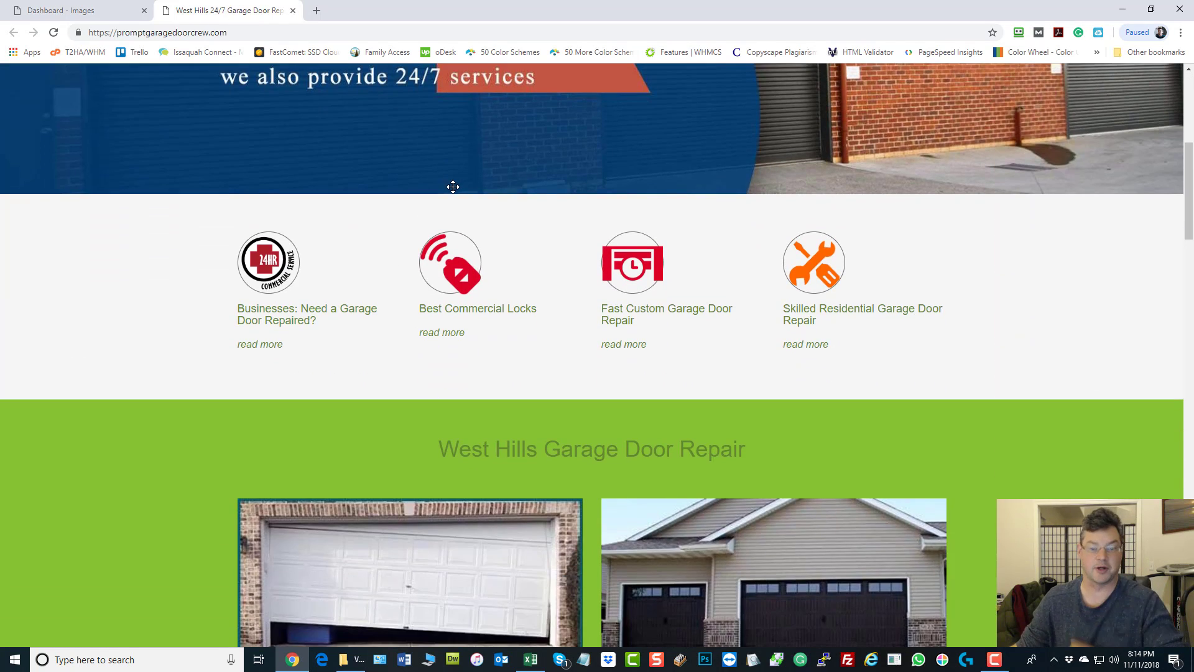
pyautogui.scroll(-9, 865, 266)
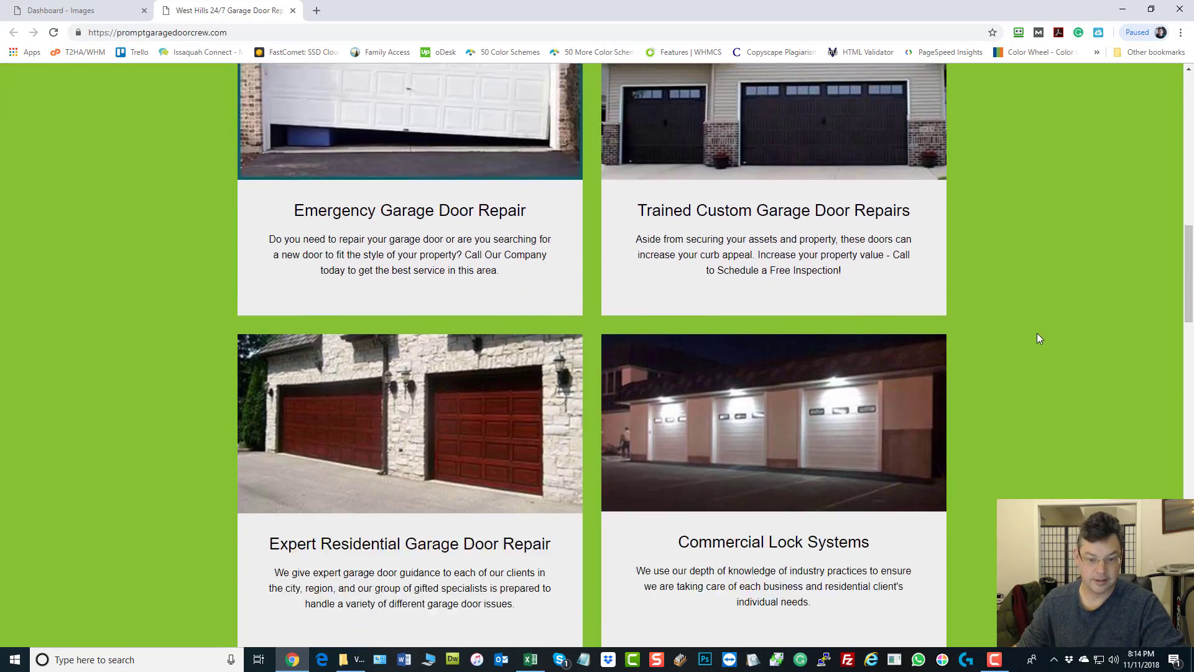
pyautogui.scroll(-14, 1020, 376)
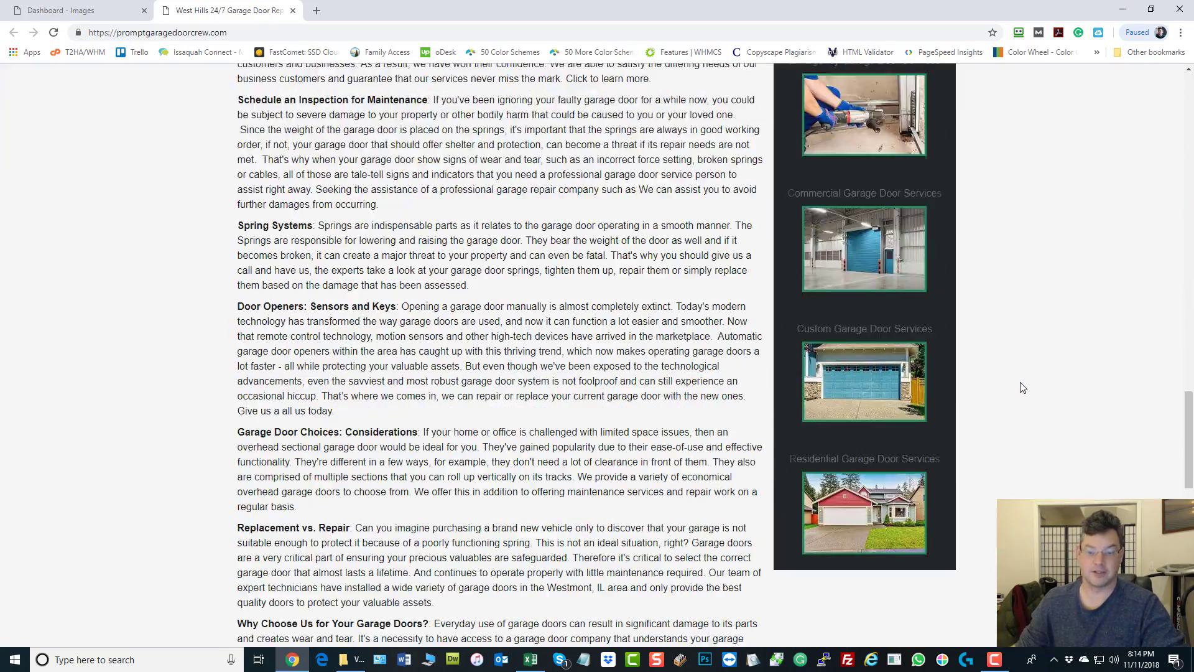
pyautogui.scroll(-12, 1024, 391)
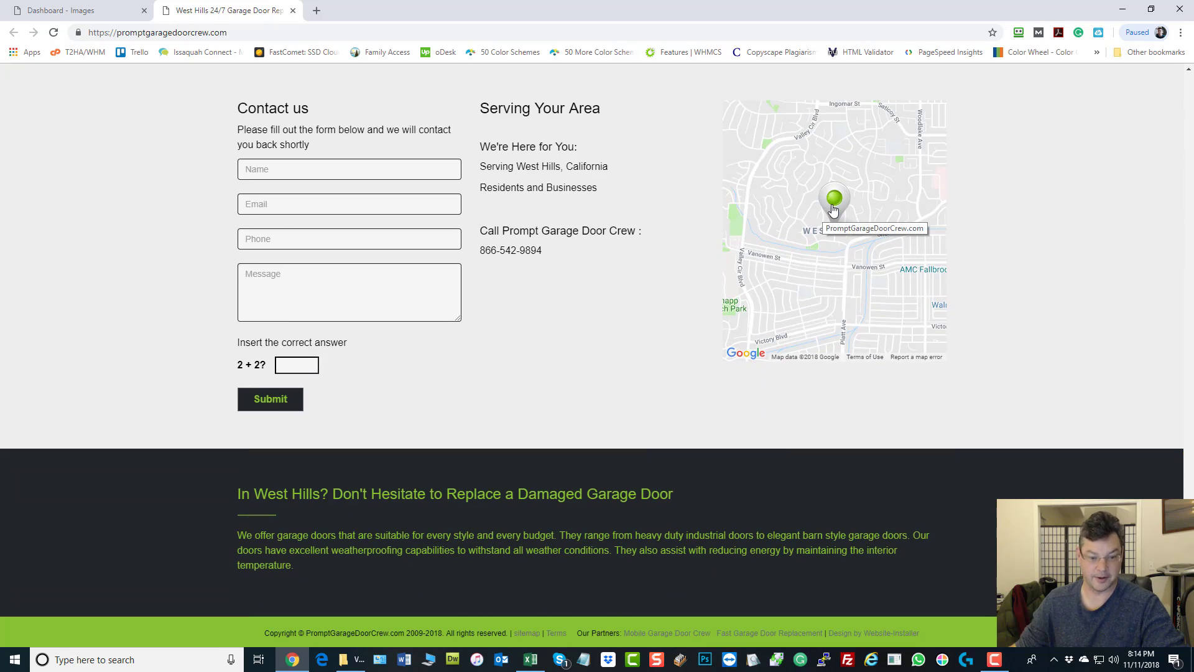
pyautogui.click(1160, 622)
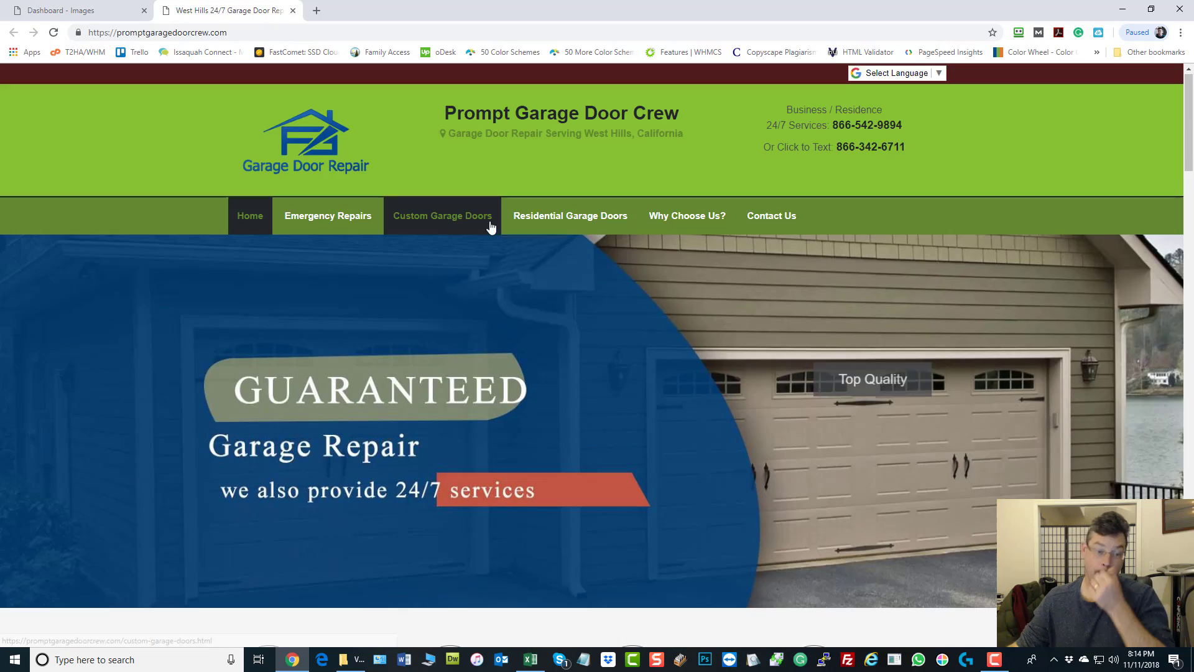
pyautogui.moveTo(492, 226)
# - Return to Varsheet Installer and open the sitemap submission page for Google, Yahoo and Bing
pyautogui.click(84, 11)
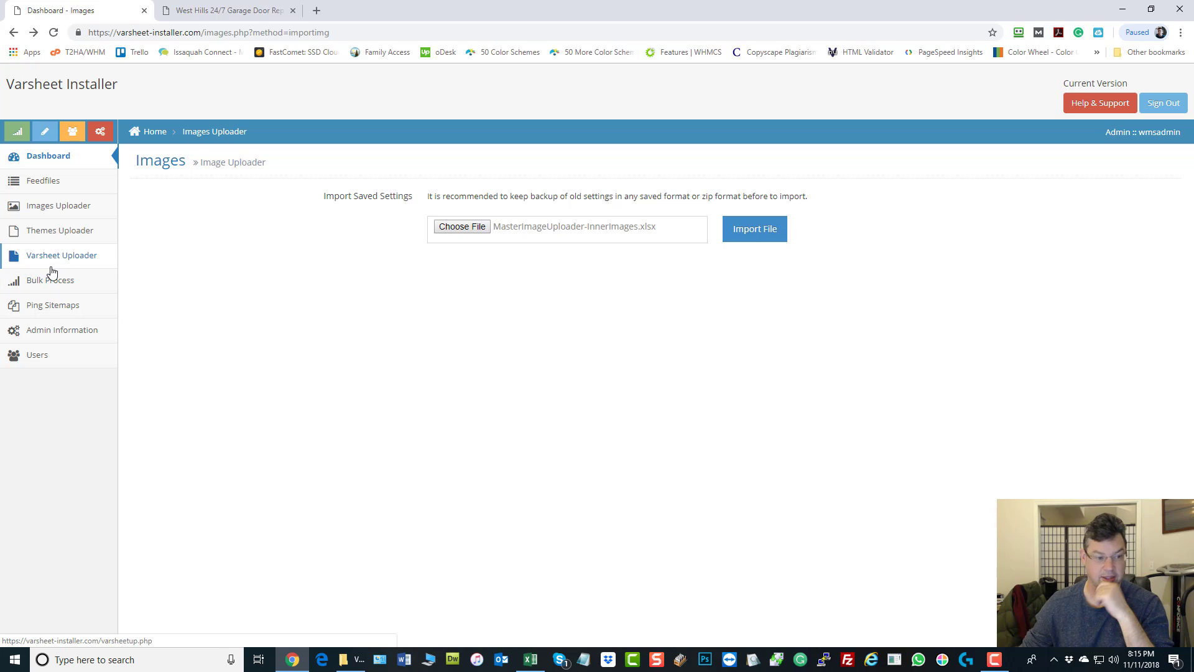
pyautogui.click(38, 313)
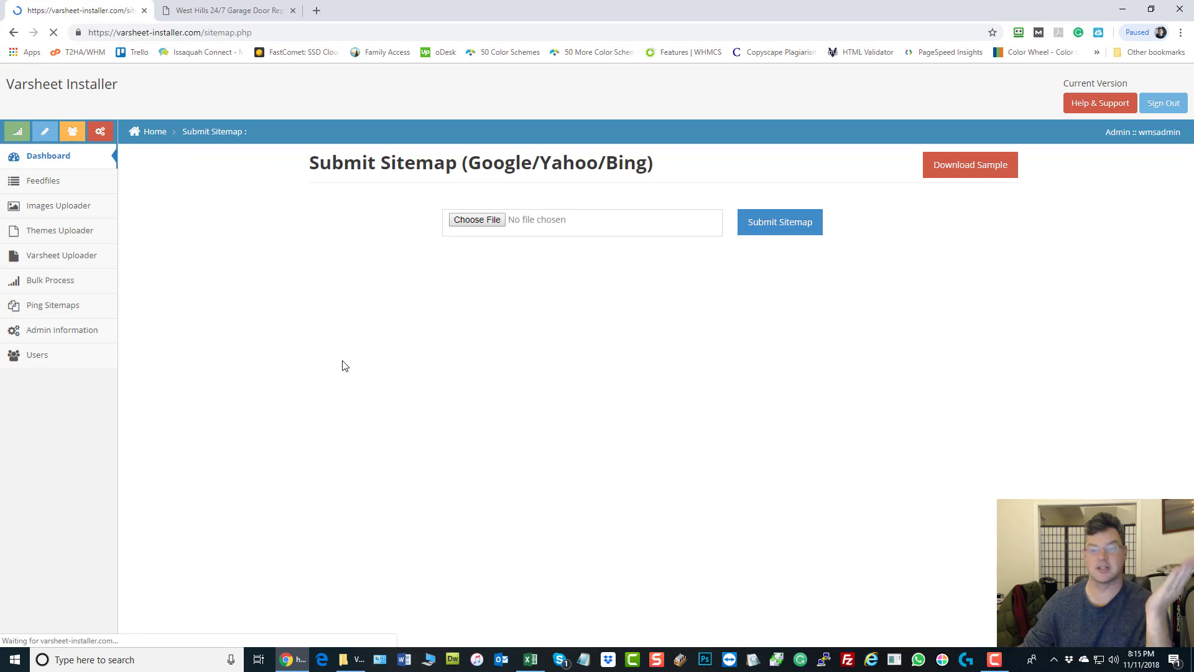